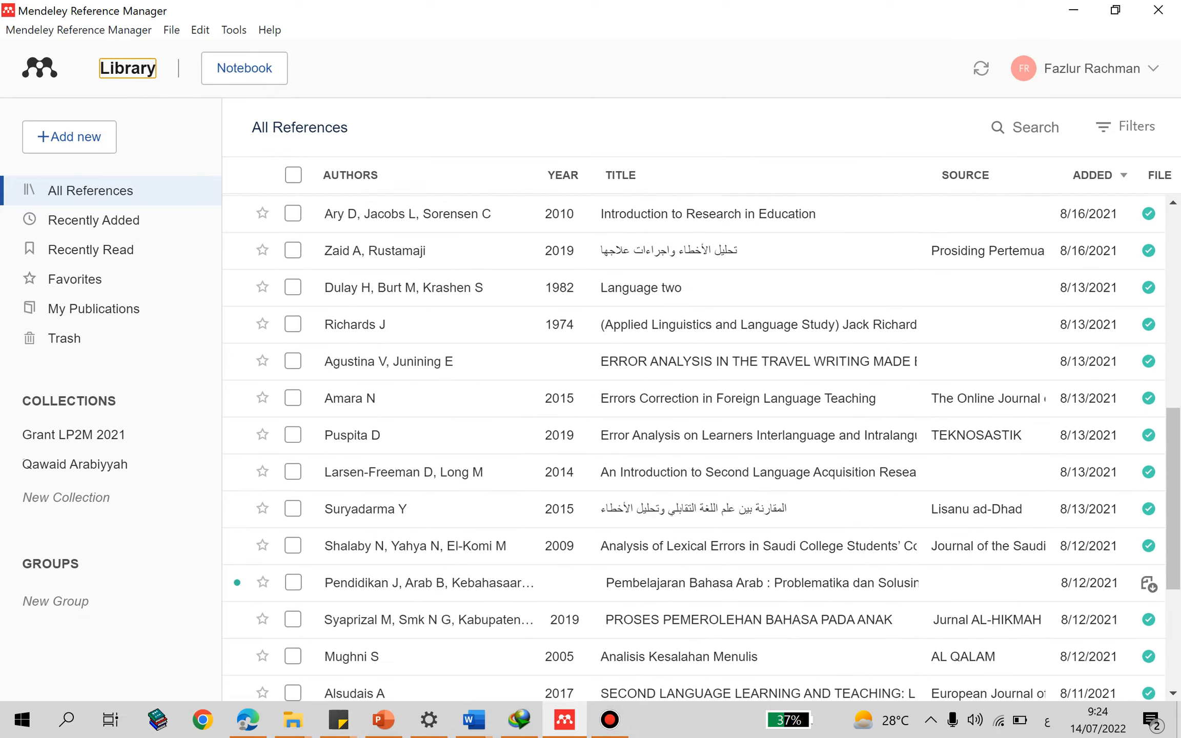
- Look through the complete list of saved references in the Mendeley library, from the newest entries to the oldest
scroll(694, 447, "up", 10)
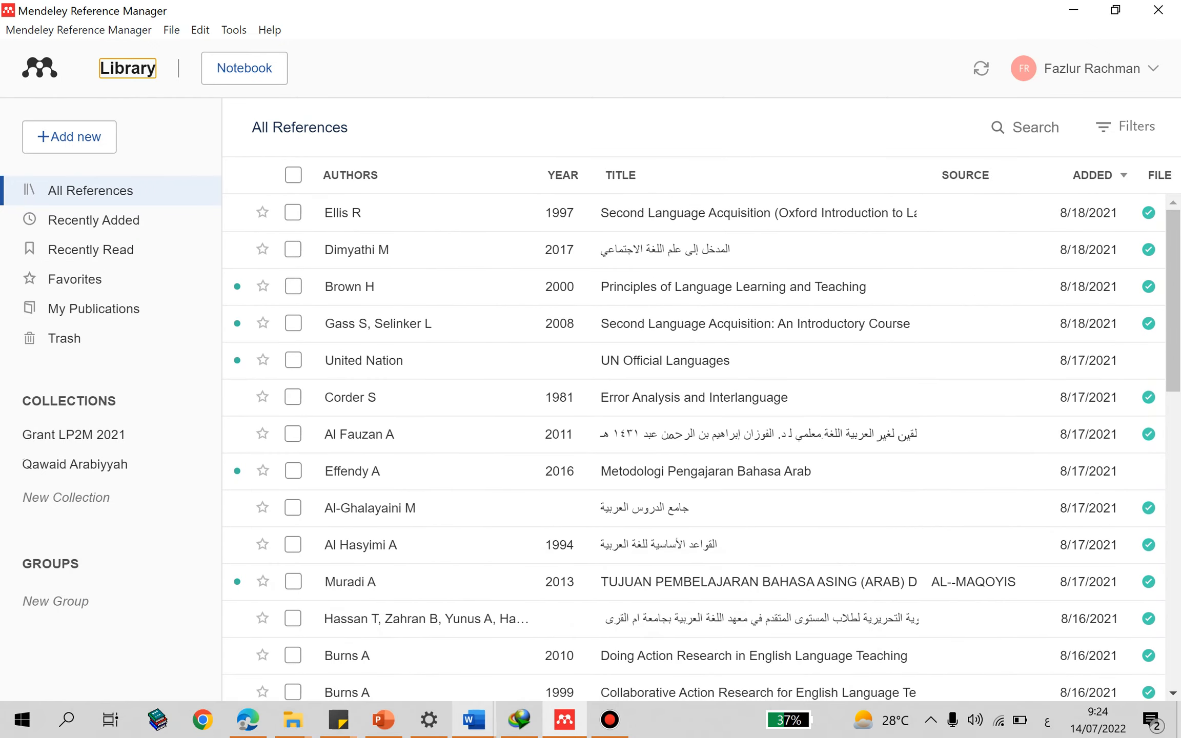
left_click(383, 719)
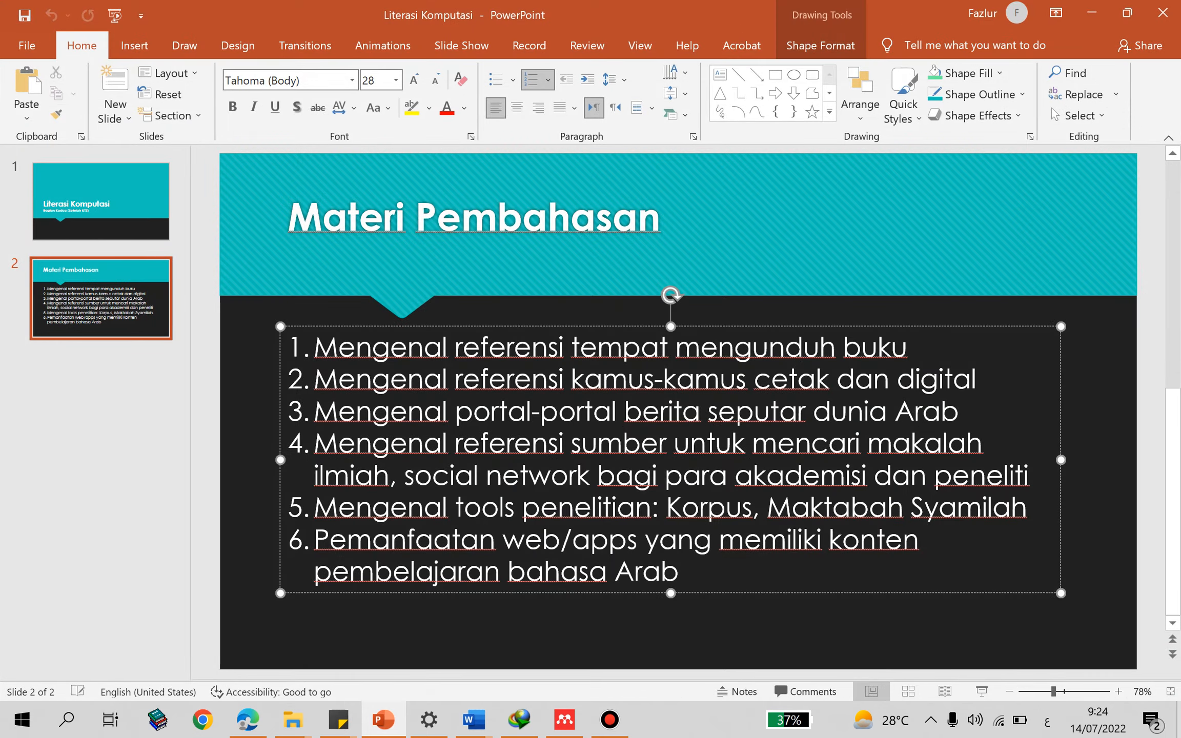
left_click(564, 720)
scroll(692, 446, "down", 10)
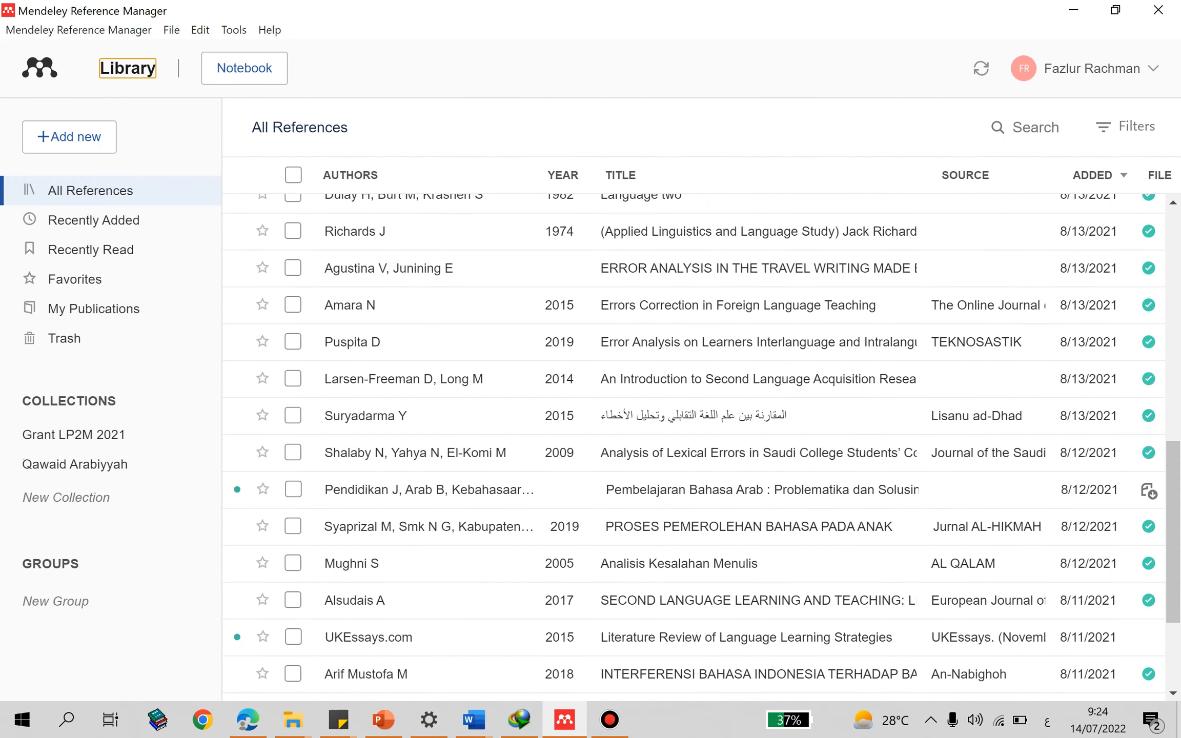
scroll(692, 446, "down", 3)
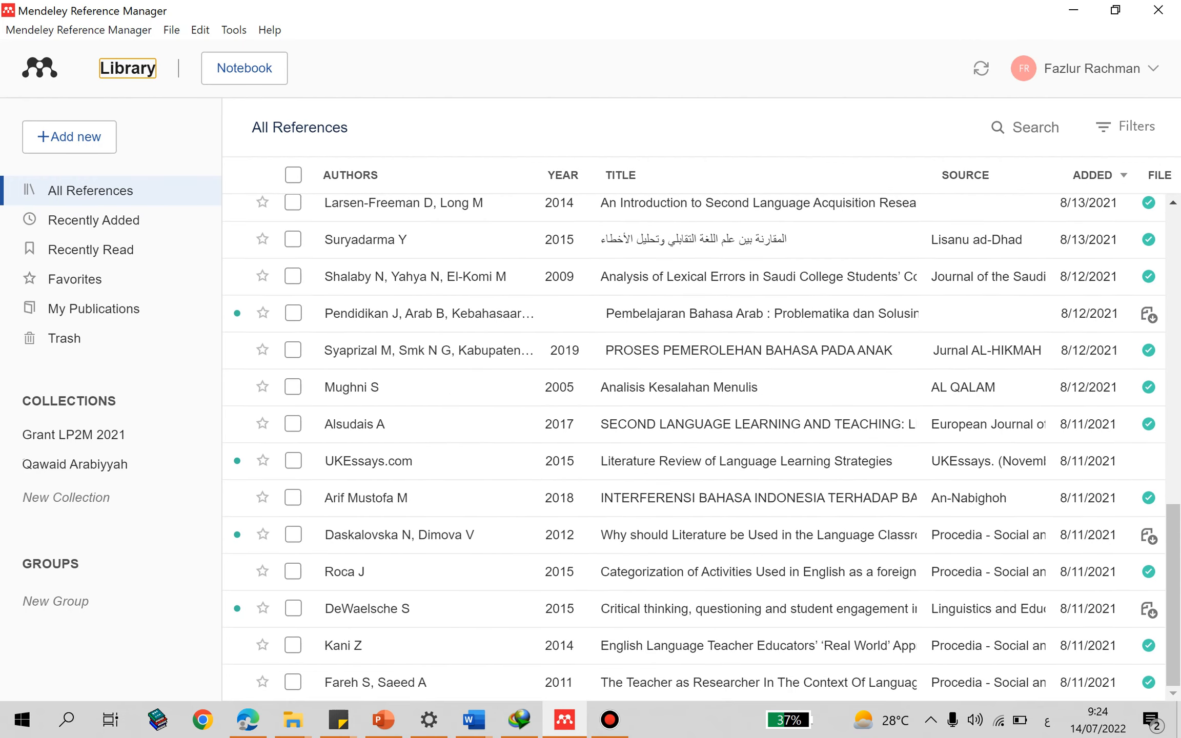
scroll(692, 445, "up", 8)
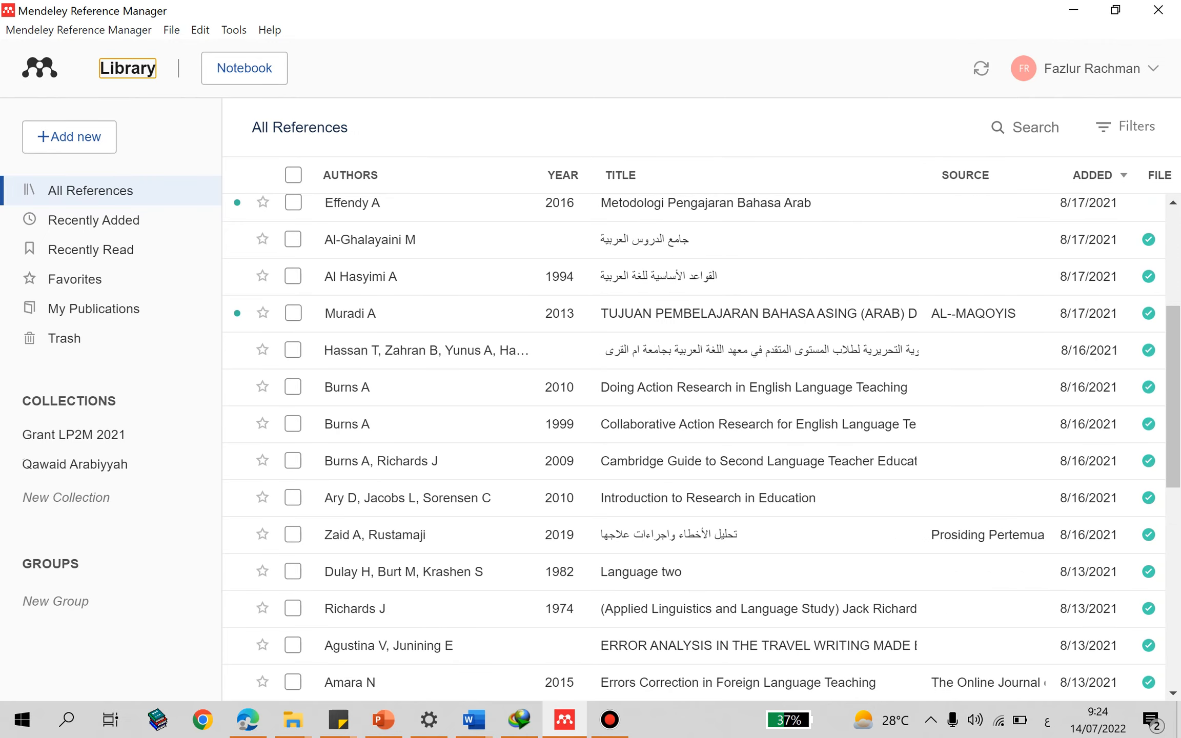
scroll(692, 446, "up", 4)
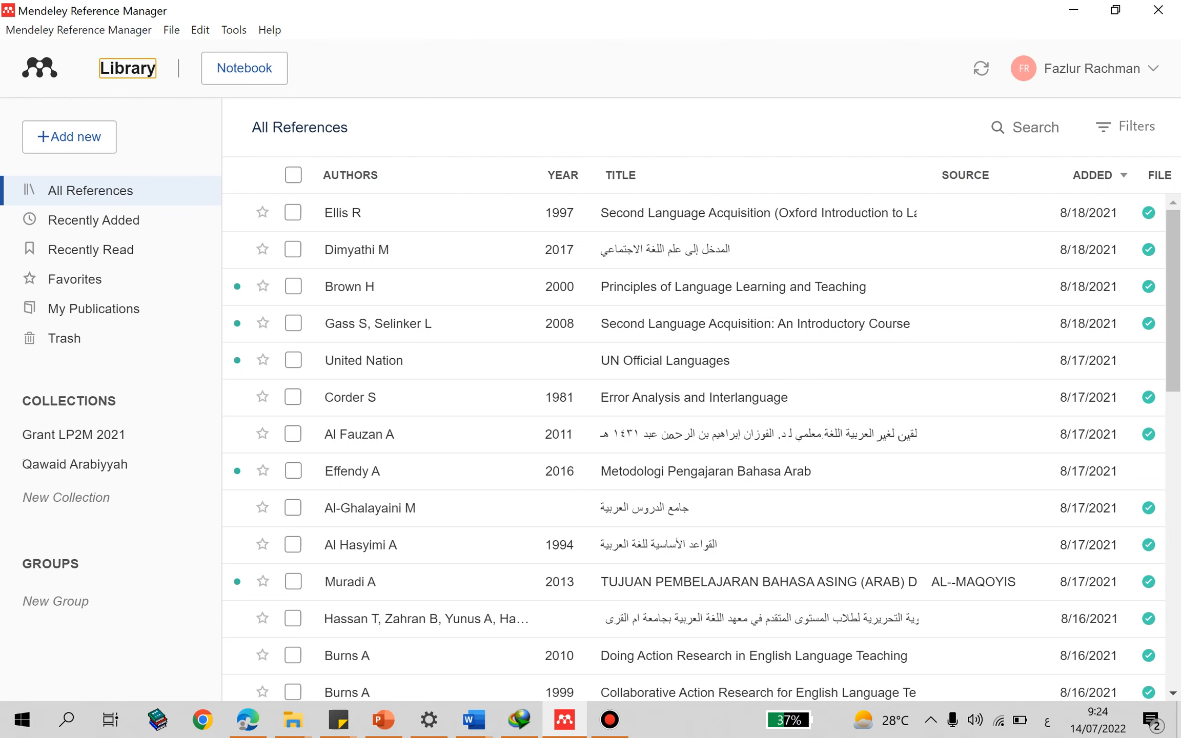
- Preview the PDFs of "Second Language Acquisition" and "المدخل إلى علم اللغة الاجتماعي", closing each to return to the library
double_click(757, 213)
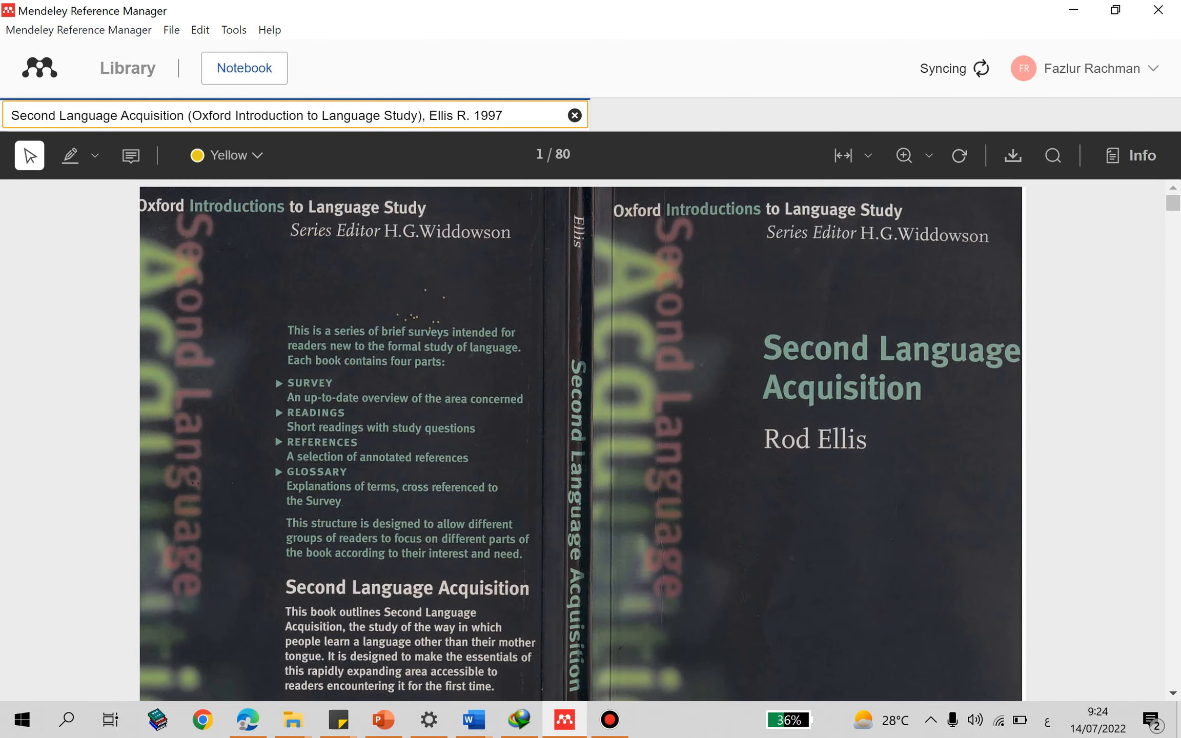
left_click(574, 115)
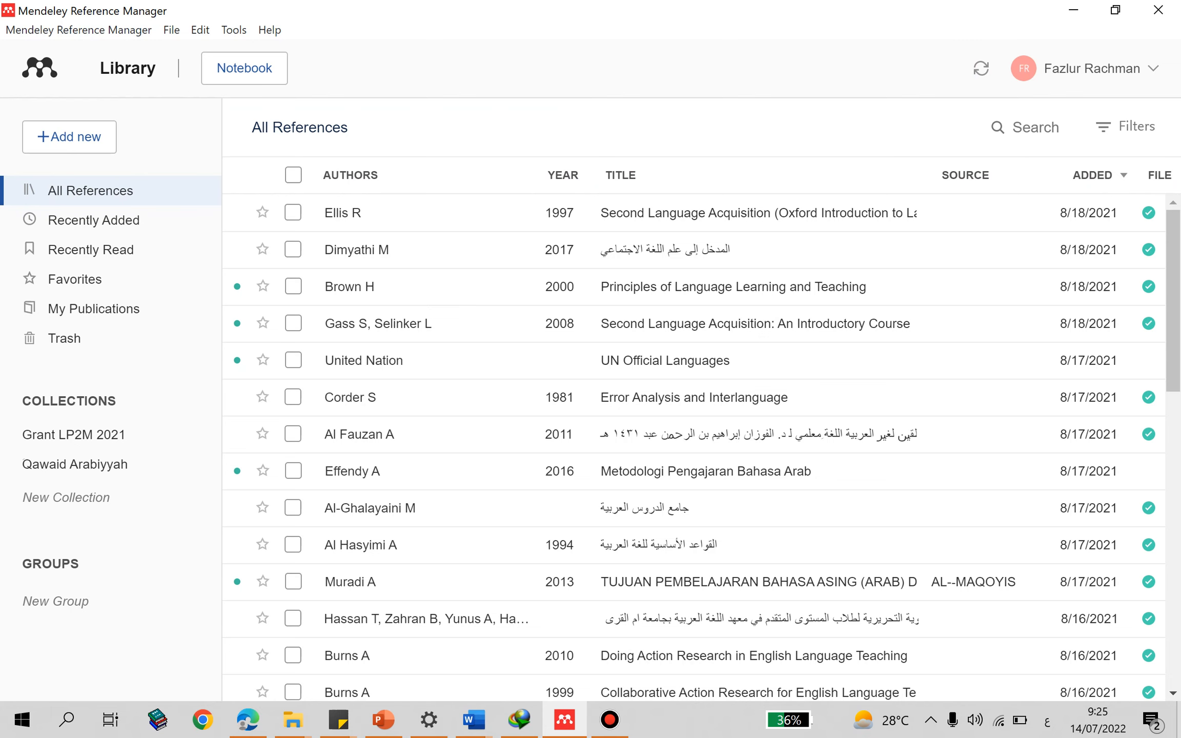
double_click(665, 250)
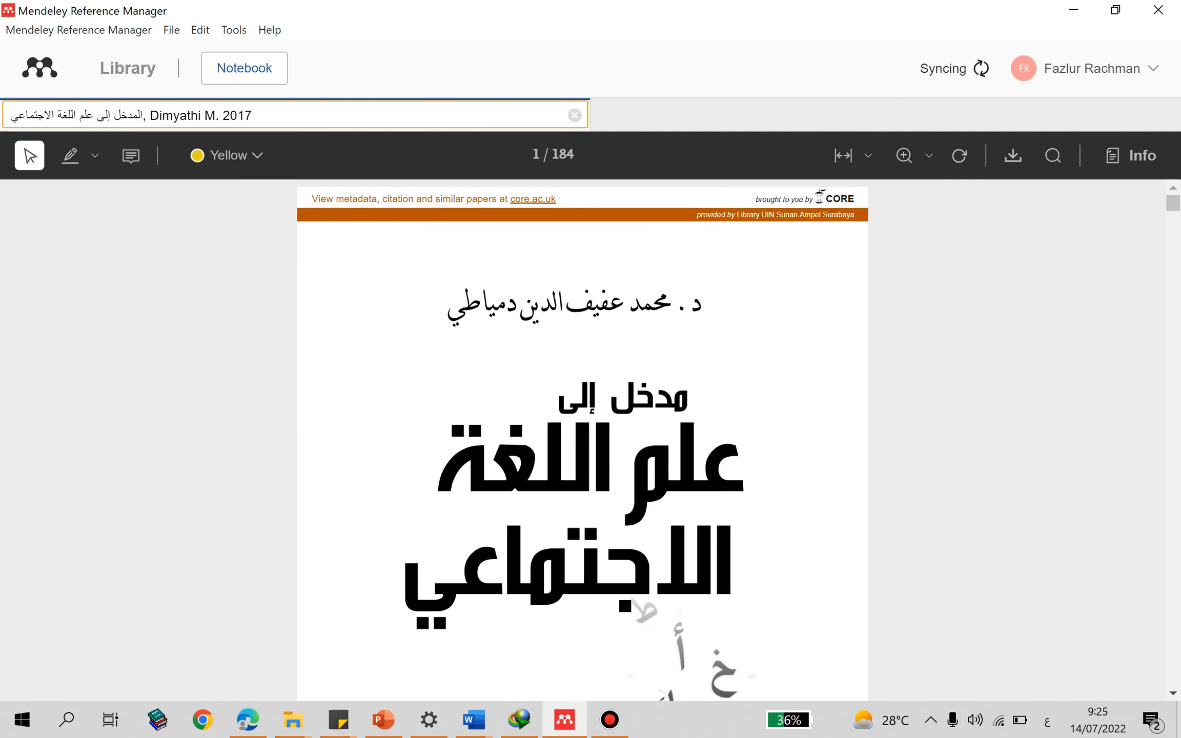
scroll(583, 440, "down", 7)
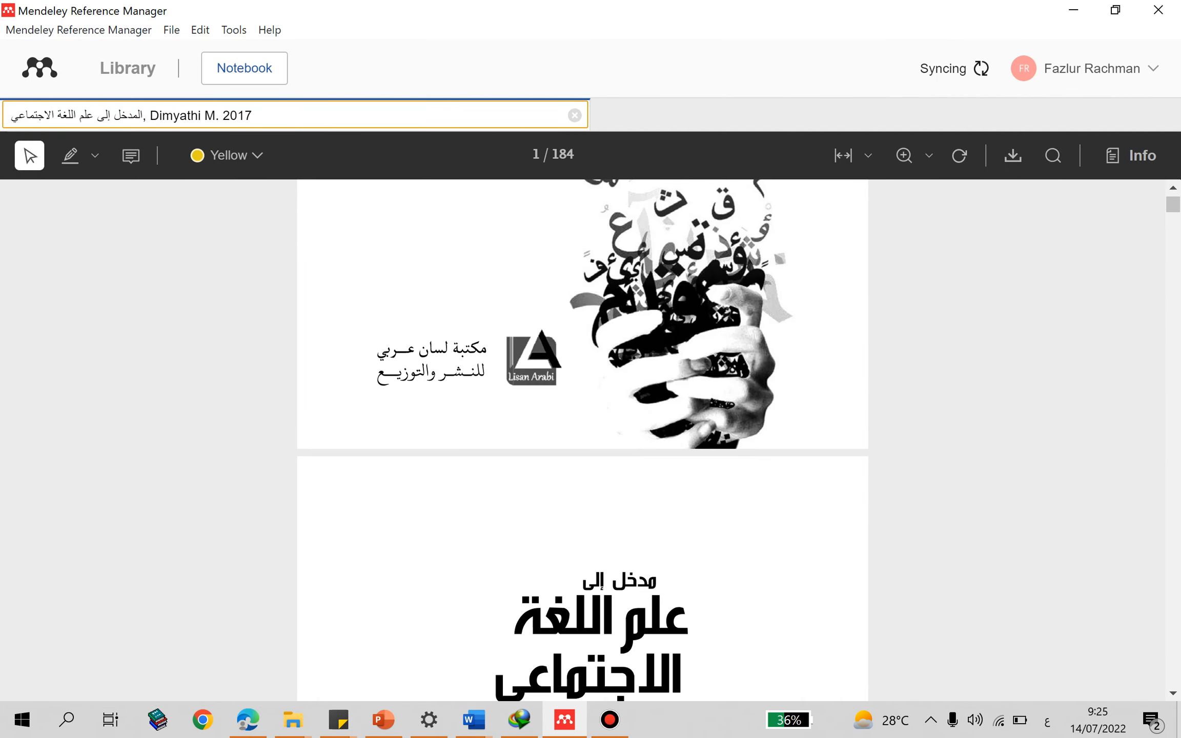
left_click(128, 68)
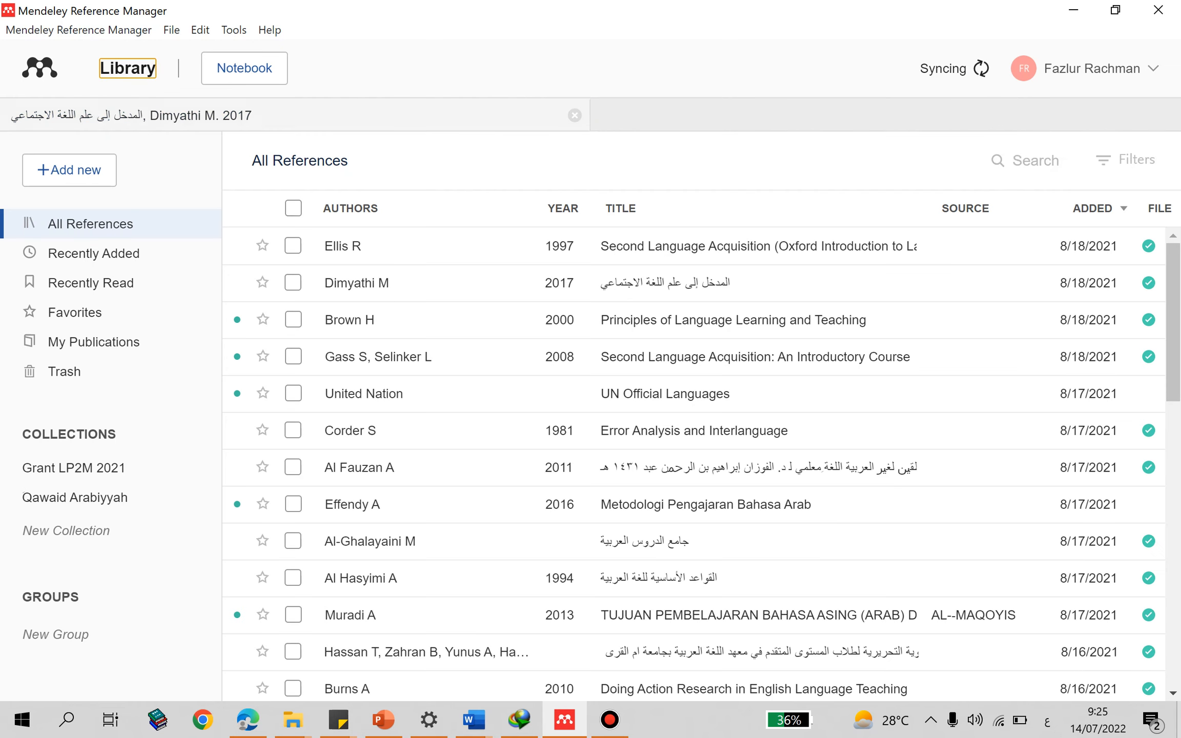
left_click(575, 115)
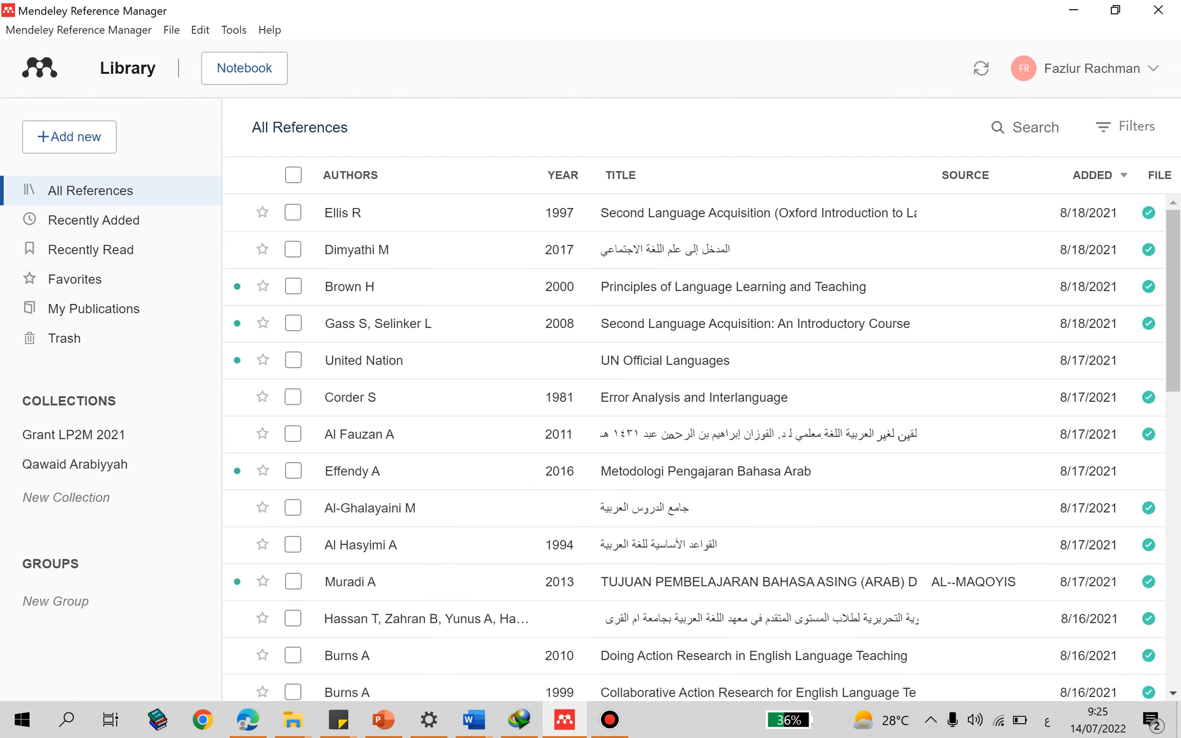
- Switch to the Arabic article in Word, enlarge its view to 150%, and open the Mendeley Cite add-in
mouse_move(474, 720)
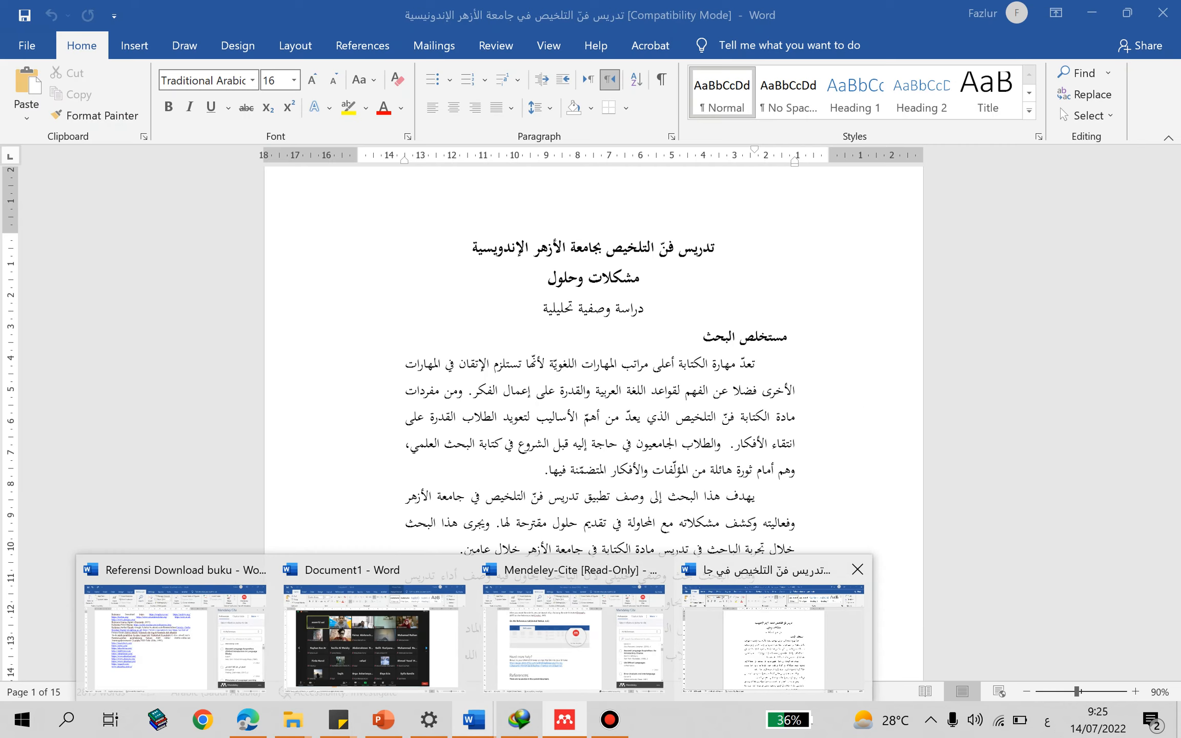
left_click(773, 637)
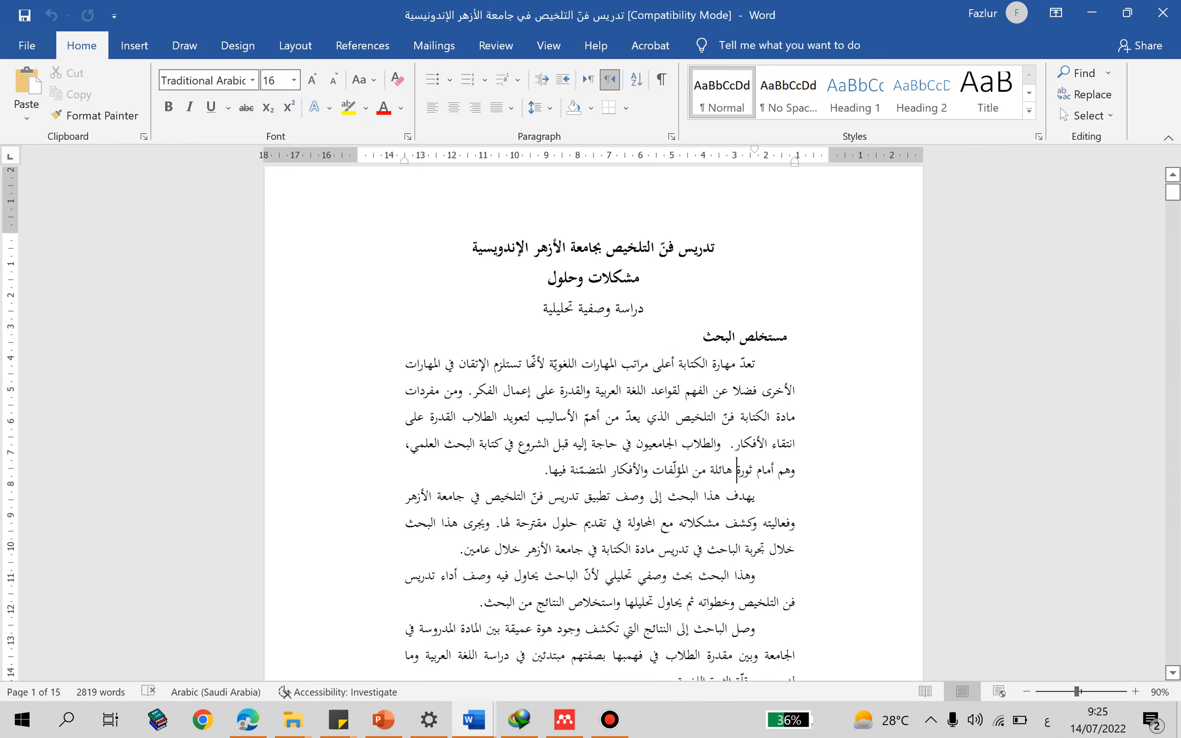
left_click(362, 45)
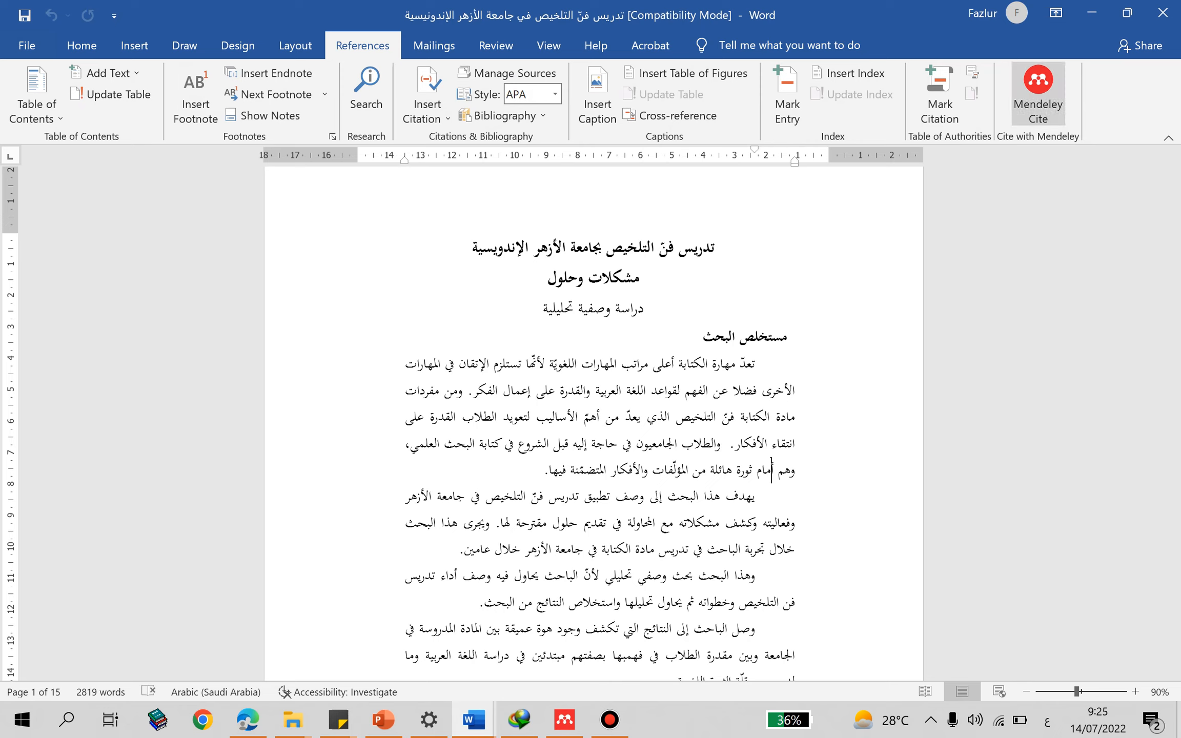
left_click(609, 719)
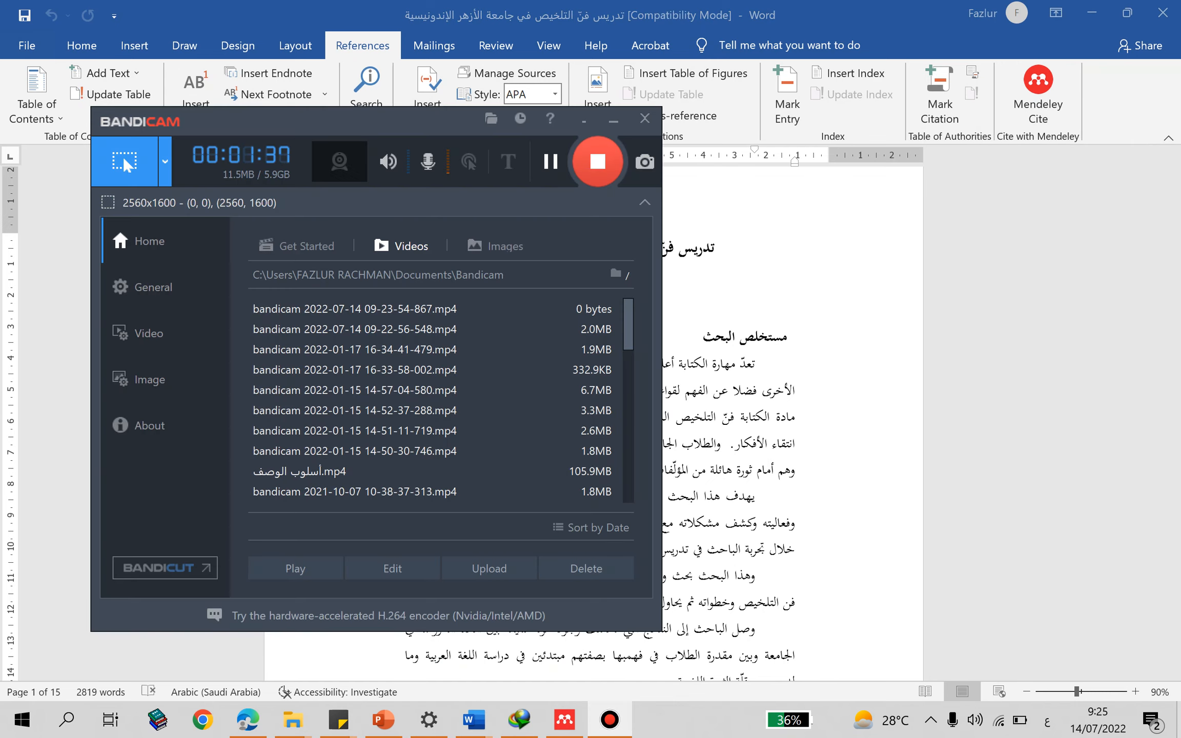
left_click(613, 119)
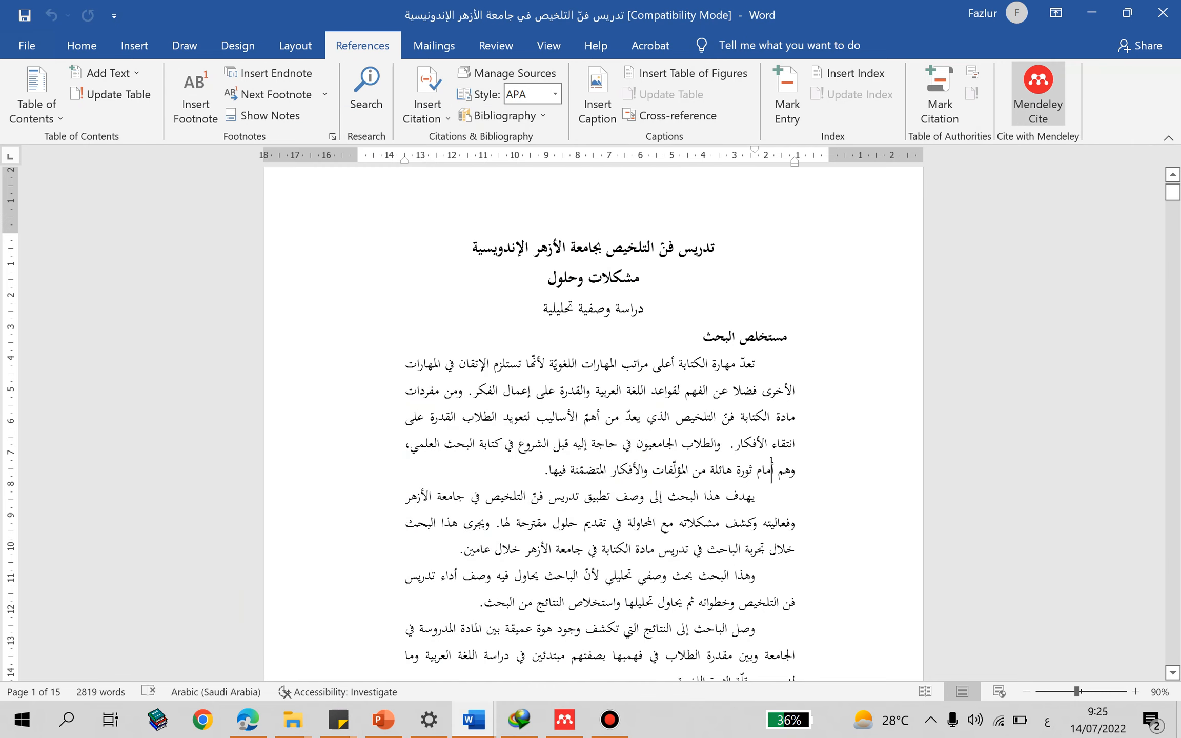
left_click(645, 309)
scroll(644, 309, "up", 1)
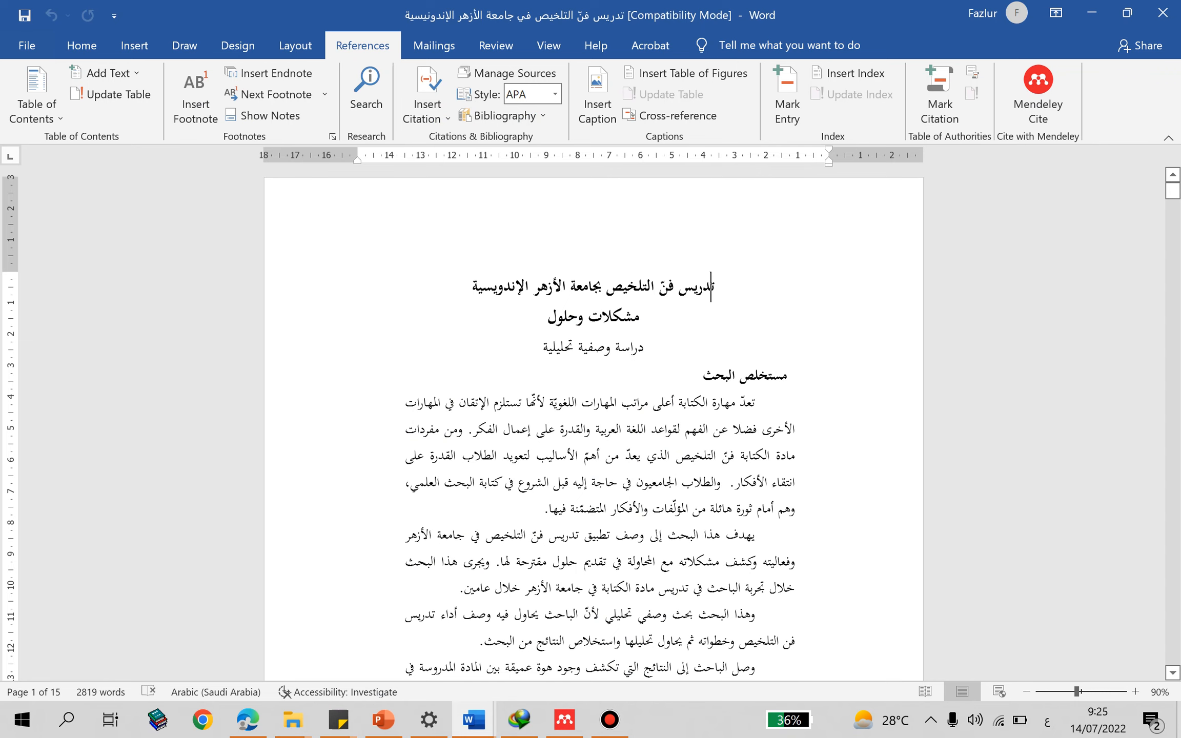
scroll(593, 423, "down", 1)
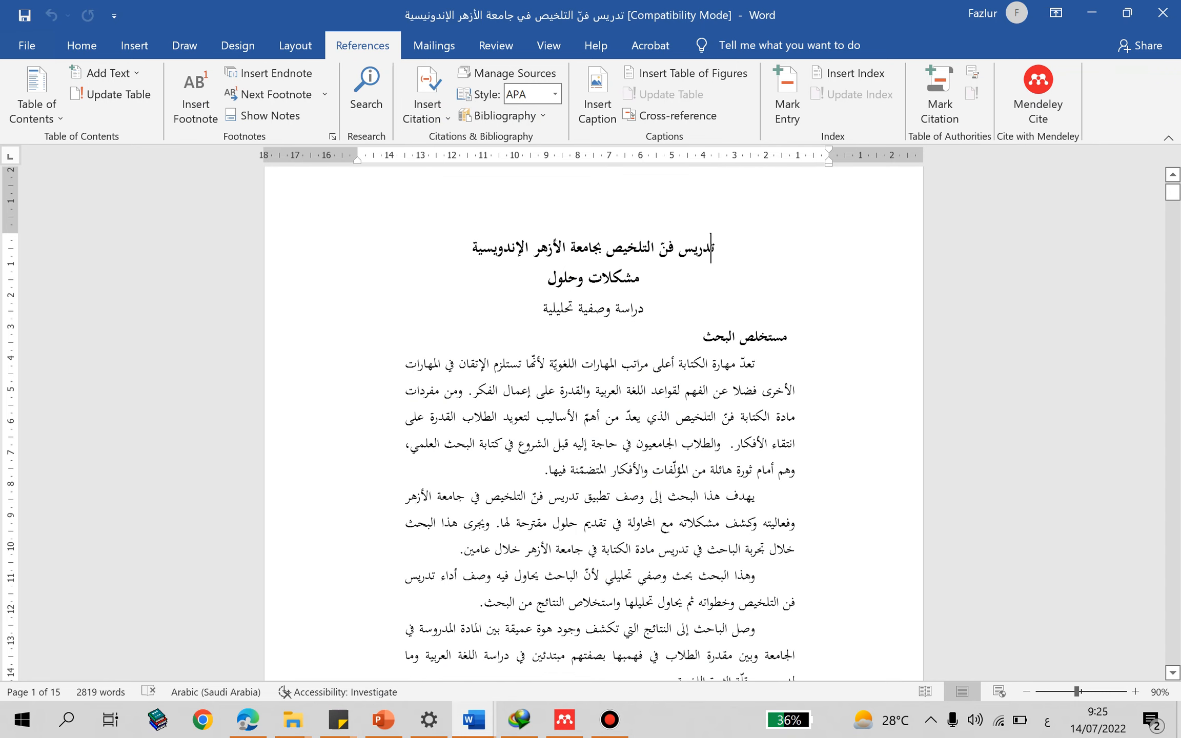
scroll(593, 423, "up", 6)
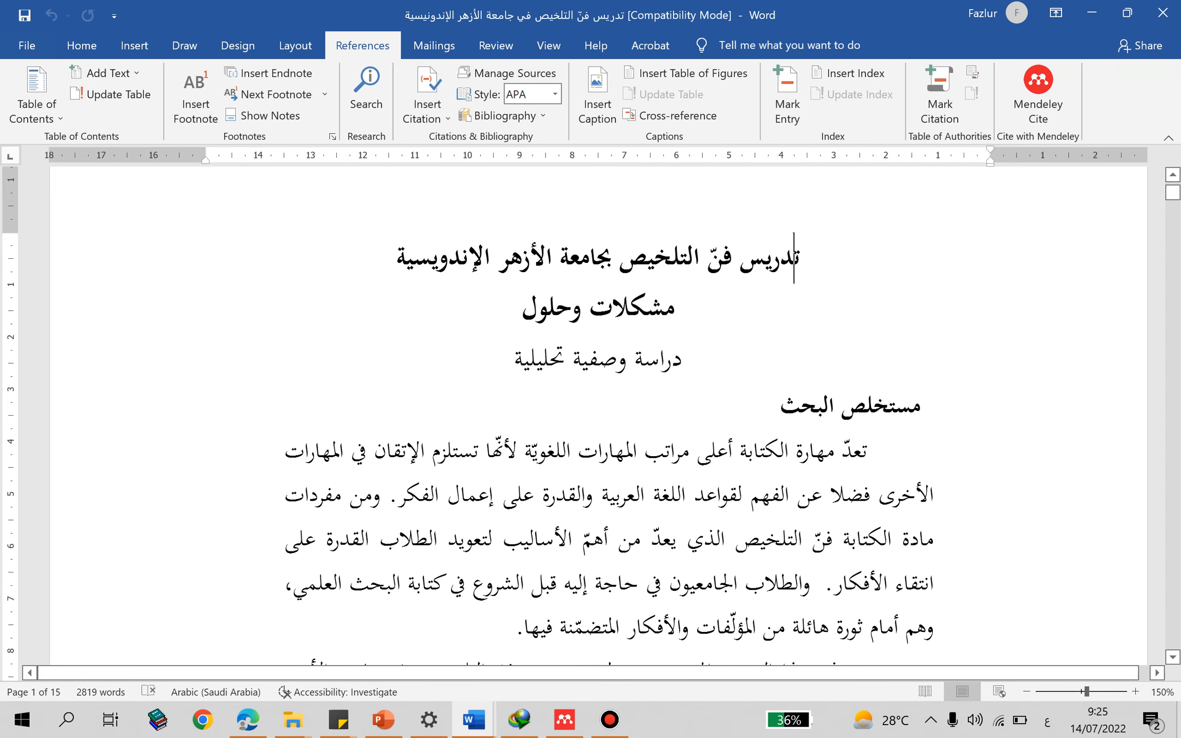
left_click(760, 451)
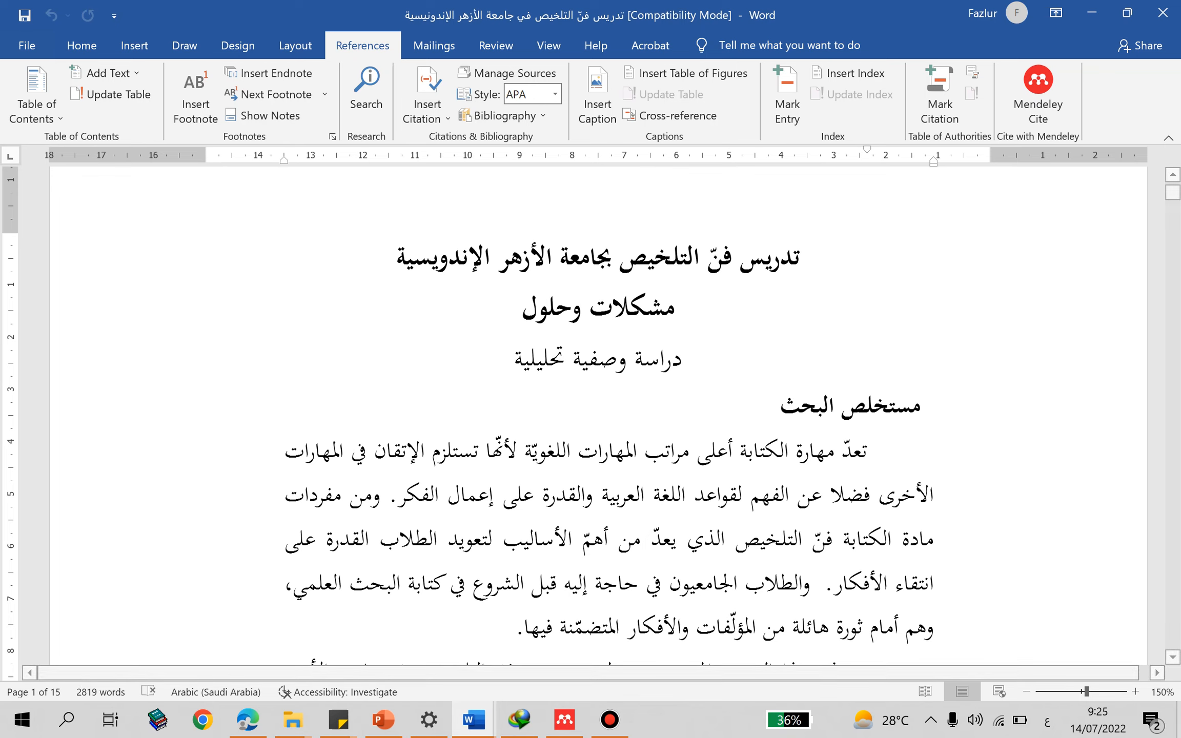
left_click(1038, 94)
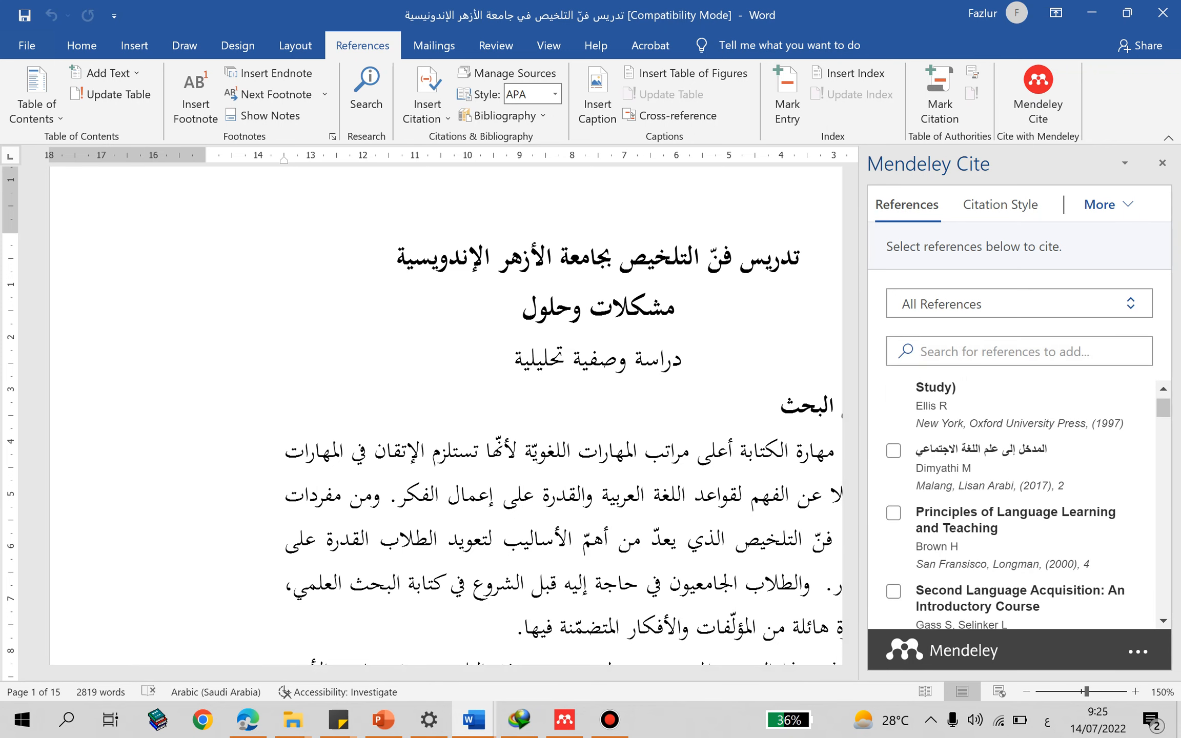
- Insert a citation for "المدخل إلى علم اللغة الاجتماعي" (2017) at the end of the abstract's first paragraph
scroll(446, 415, "down", 2)
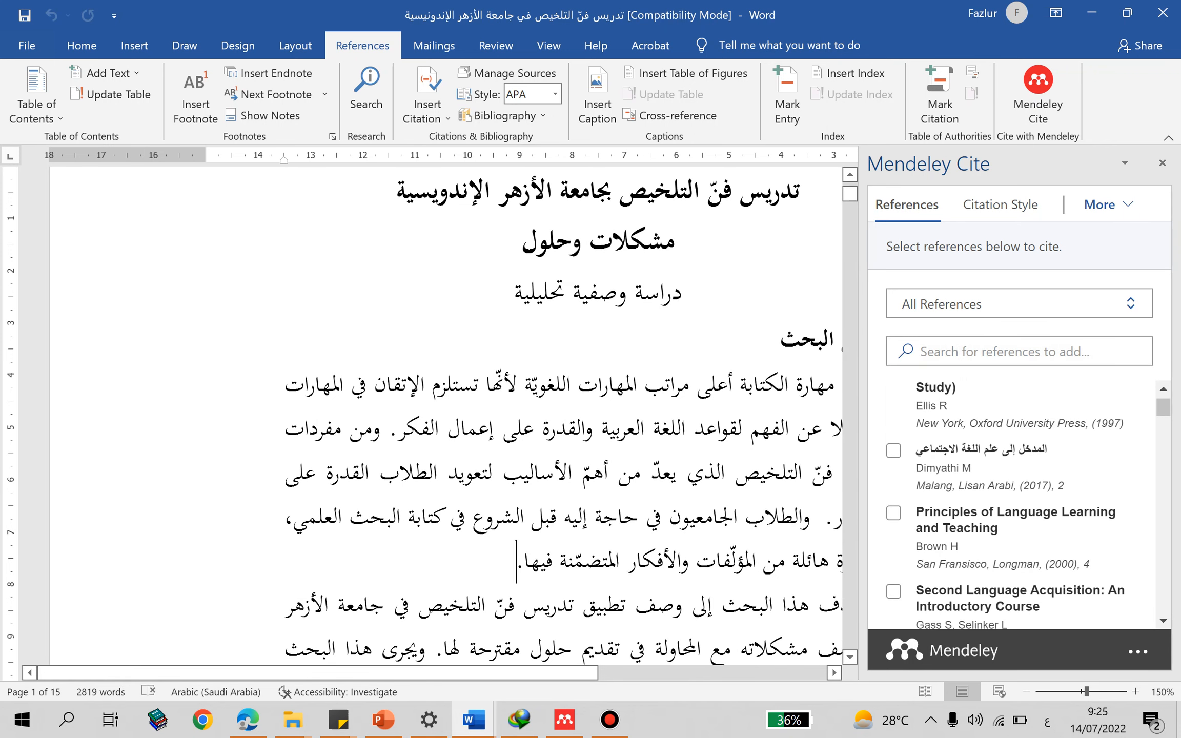
left_click(893, 451)
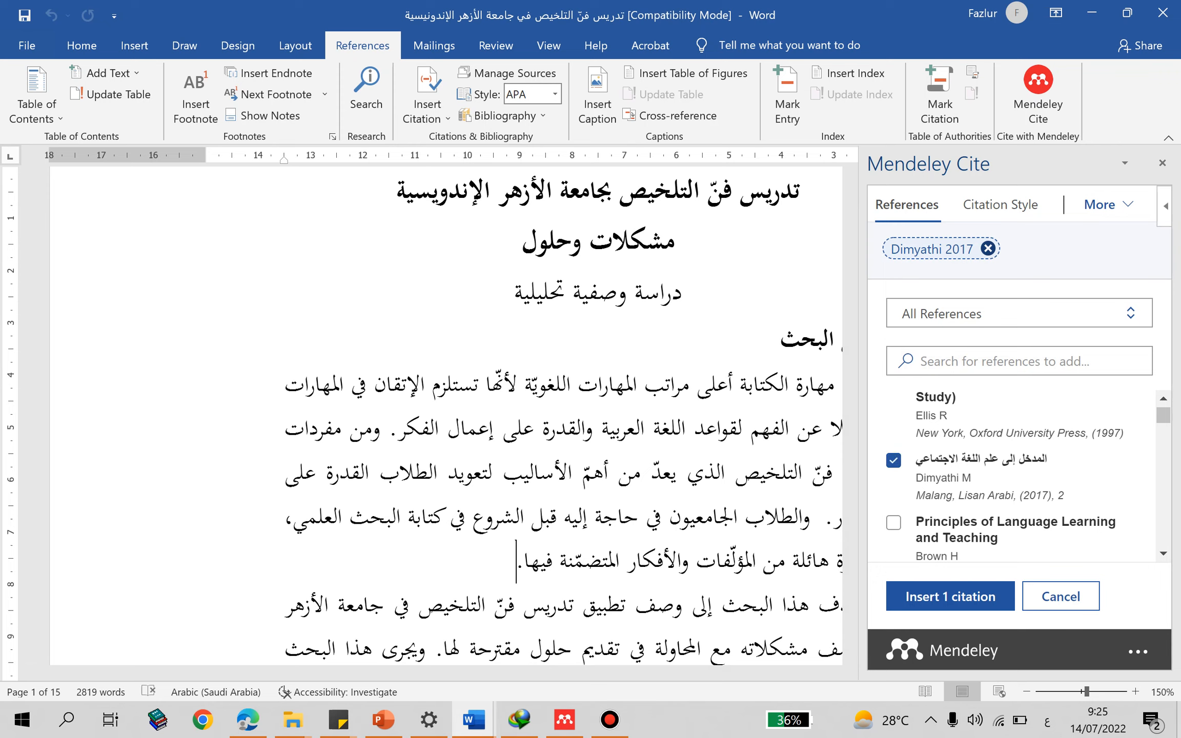
left_click(950, 596)
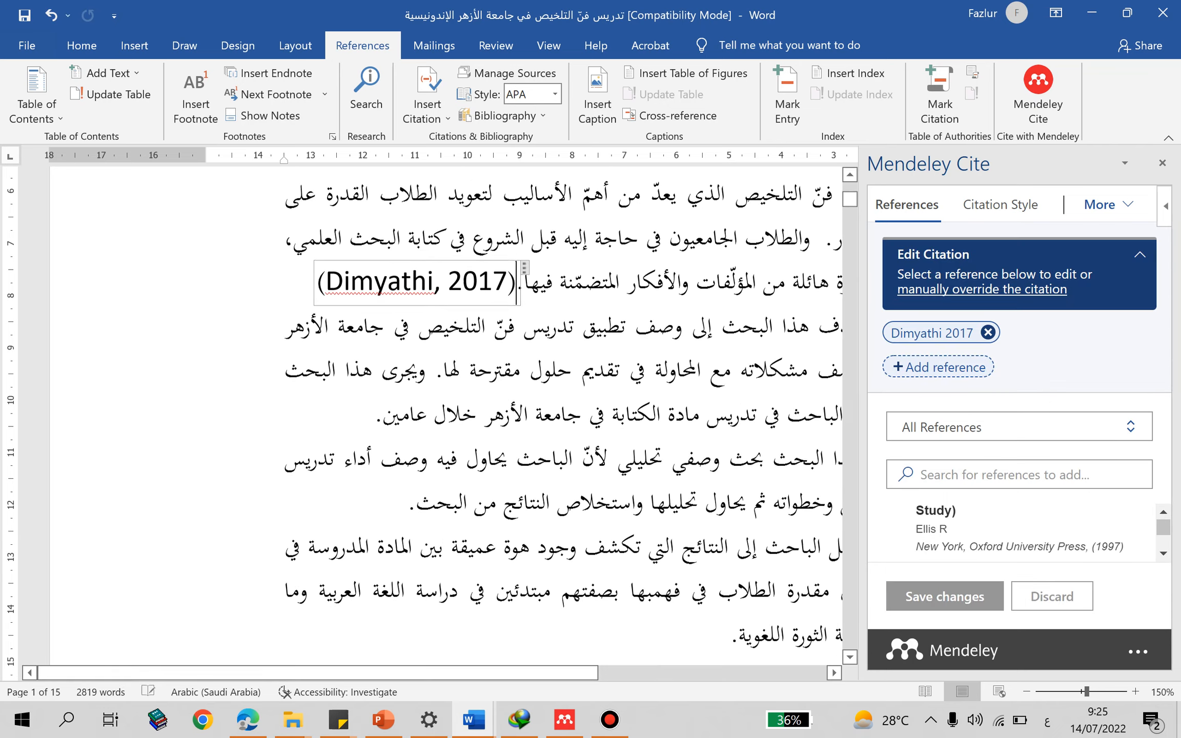
- Set the font size of the inserted citation at the end of the abstract's first paragraph to 12
left_click(493, 270)
scroll(493, 270, "up", 1)
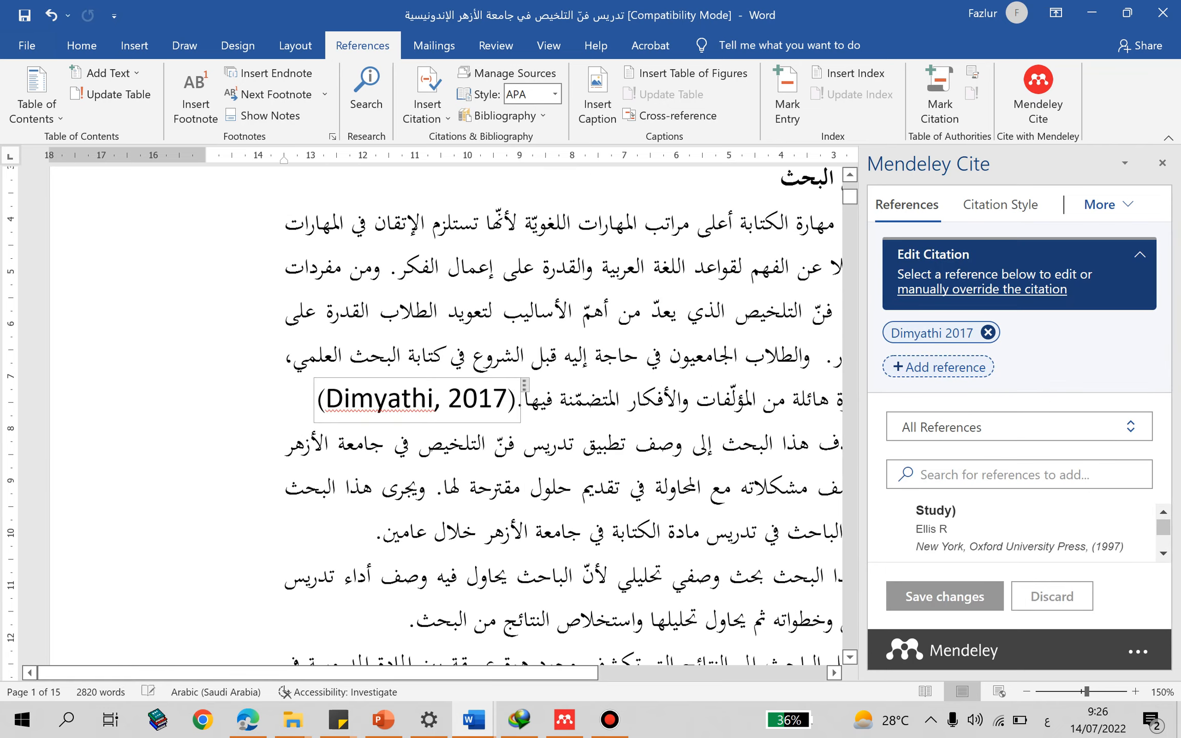
triple_click(519, 397)
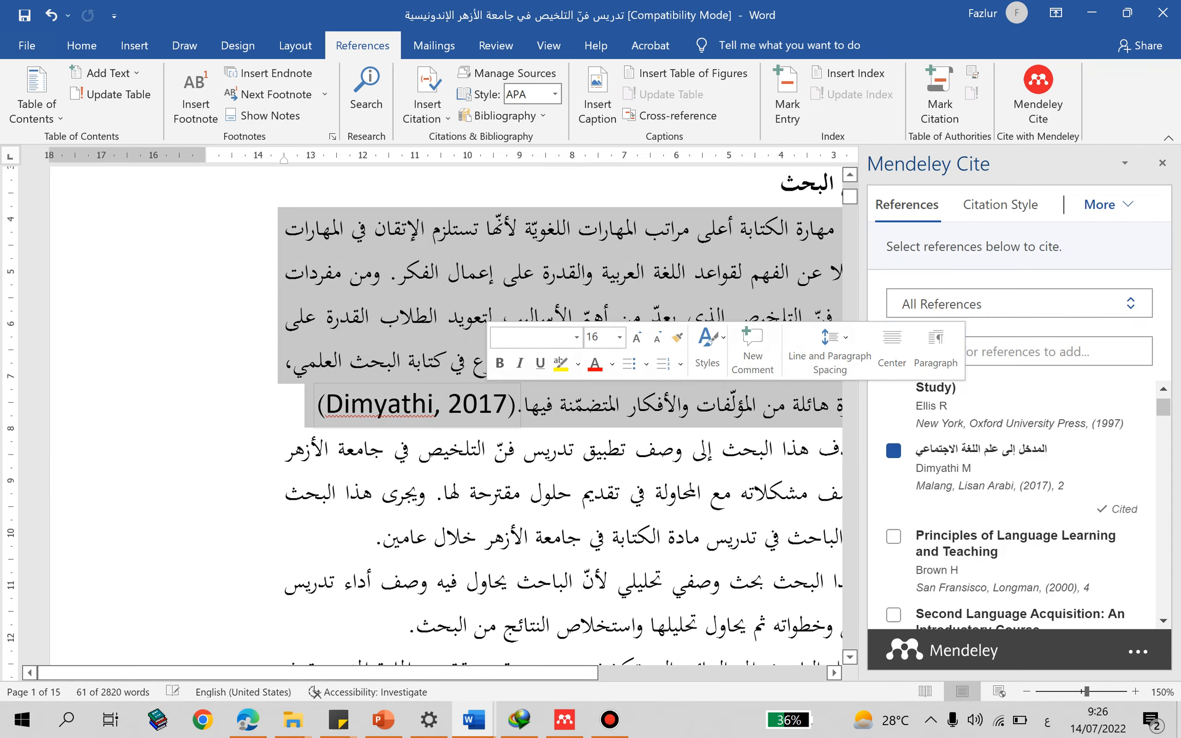
left_click(387, 404)
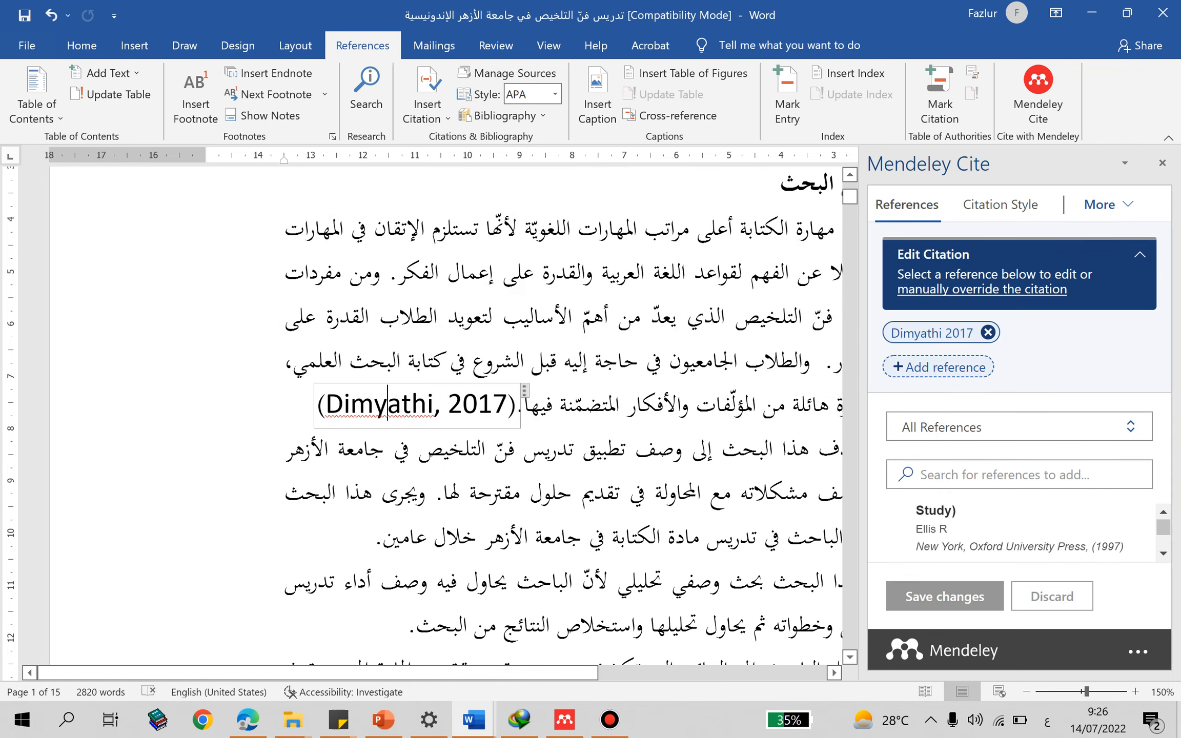
mouse_move(316, 405)
left_mouse_down()
mouse_move(427, 405)
mouse_move(325, 405)
left_mouse_up()
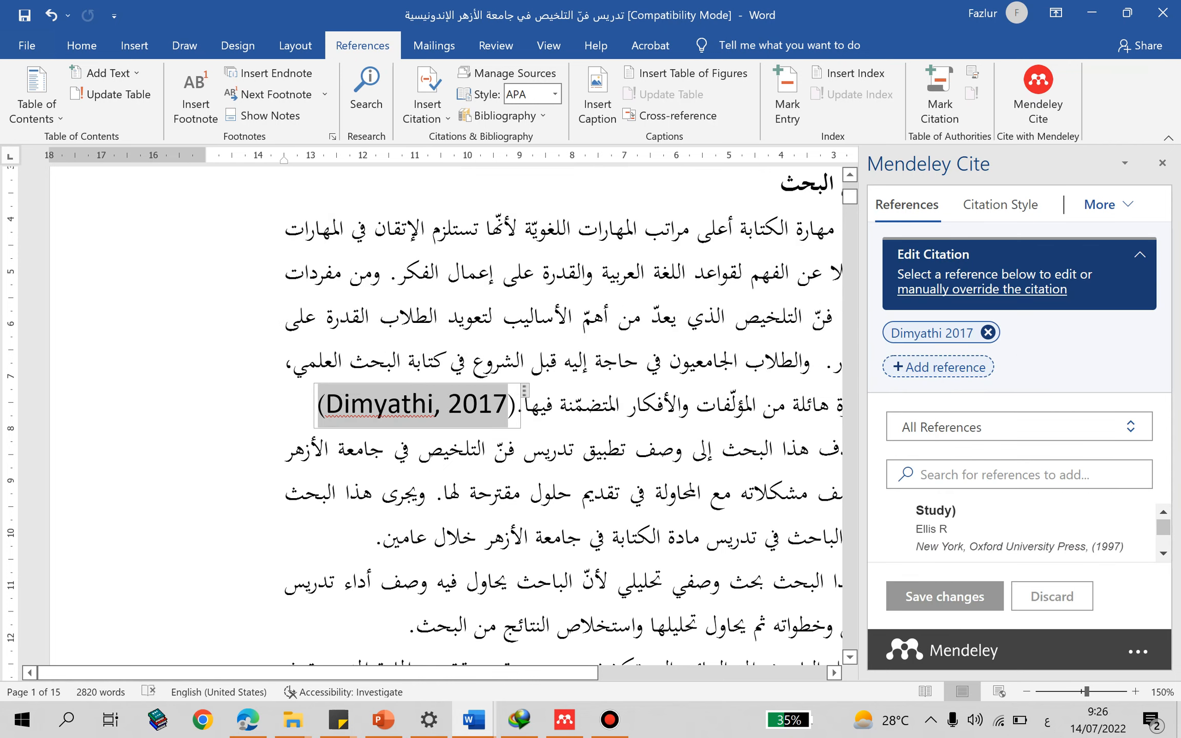
triple_click(332, 406)
left_click(326, 405)
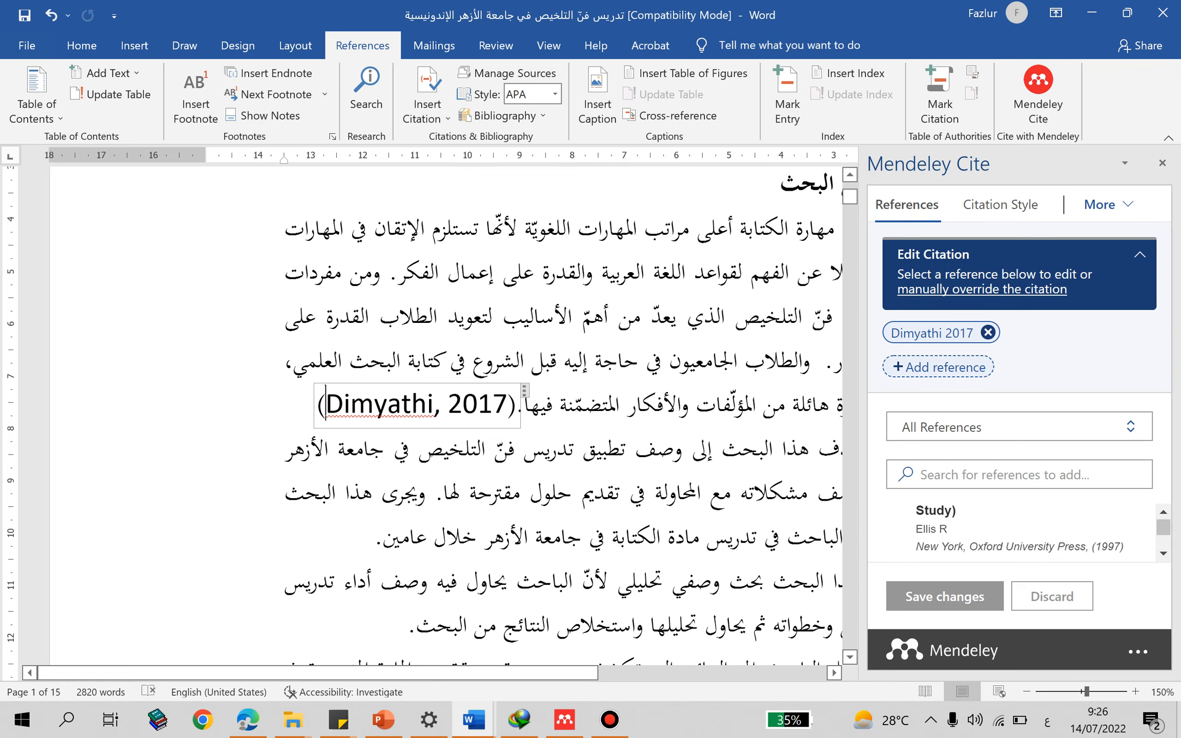
left_click_drag(316, 405, 509, 405)
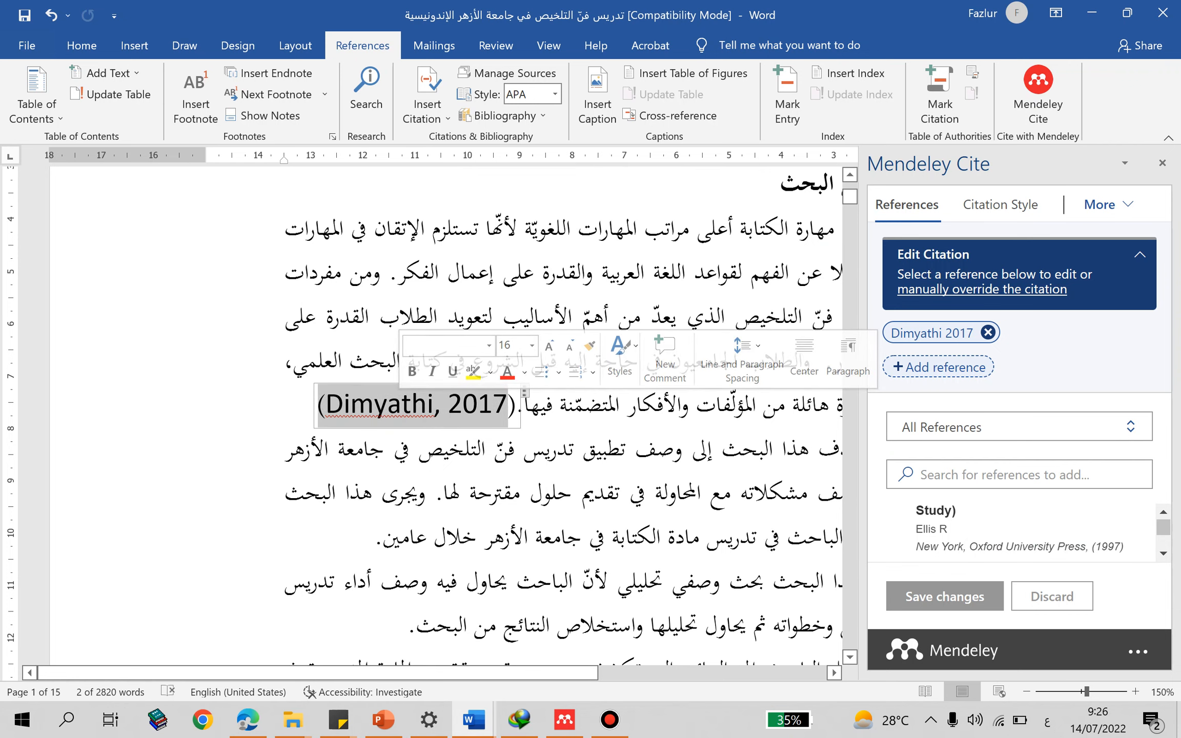
left_click(82, 46)
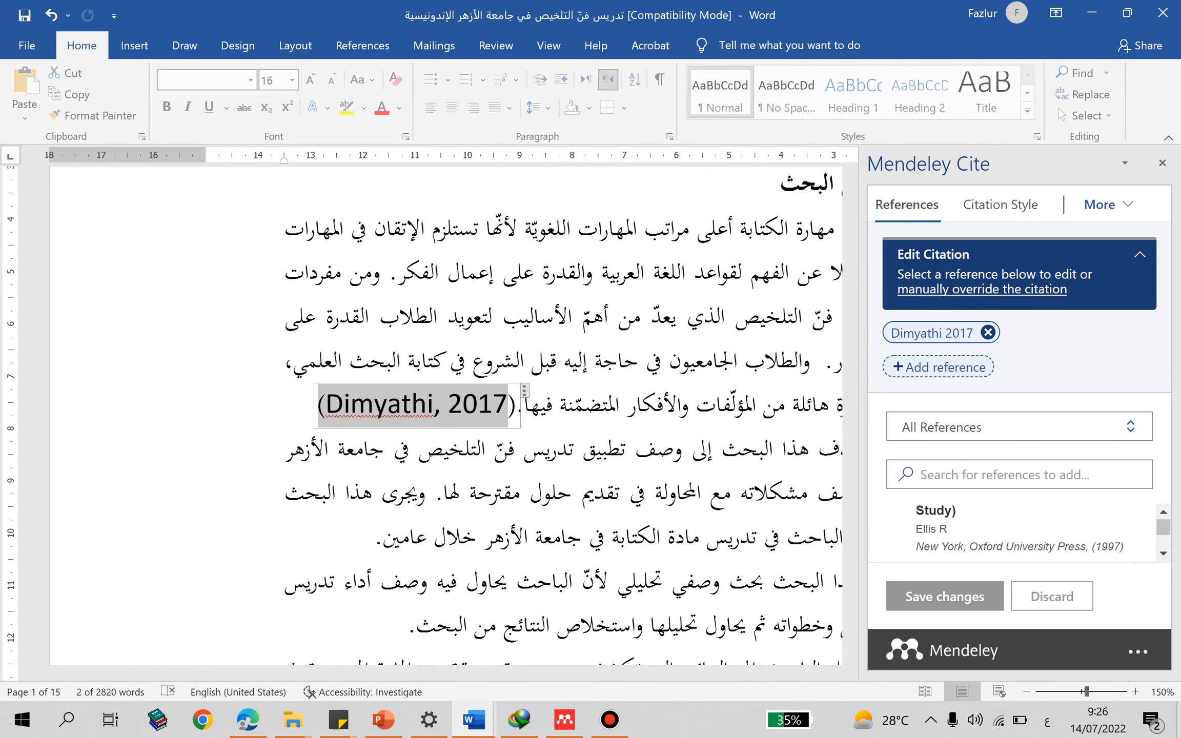
left_click(294, 80)
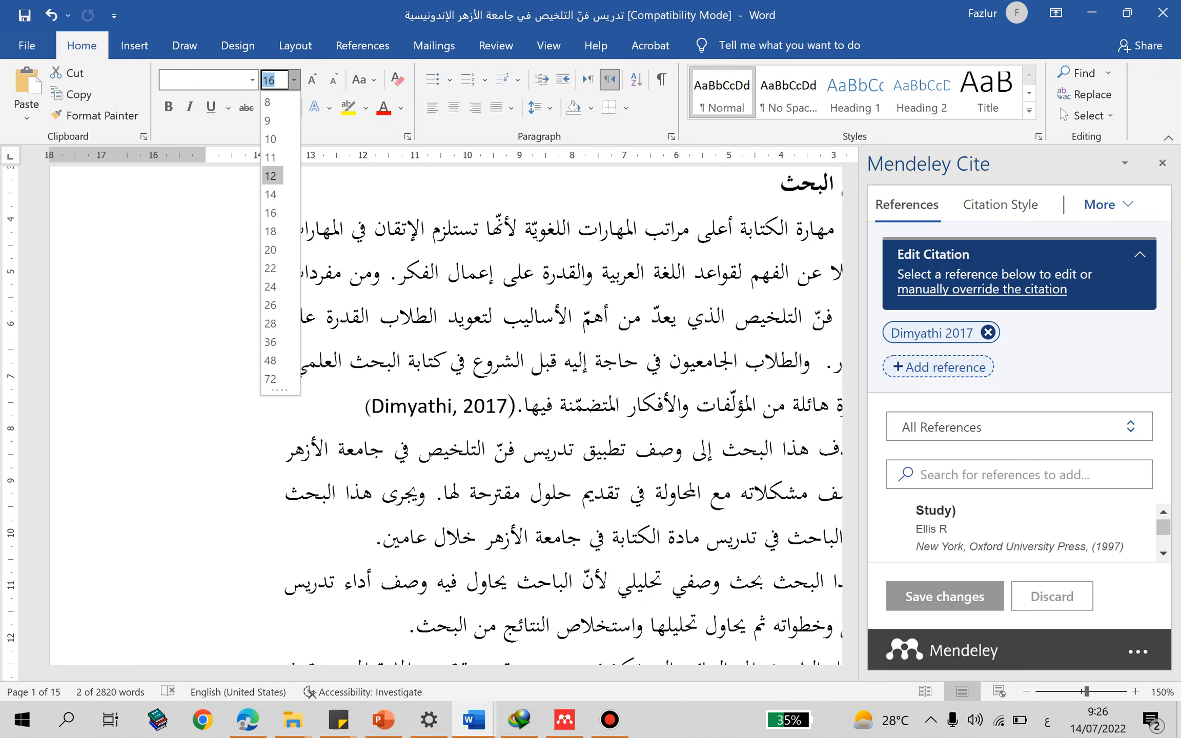
left_click(270, 176)
left_click(721, 406)
- Browse Word's built-in citation styles for the citation at the end of the abstract's first paragraph
left_click(497, 406)
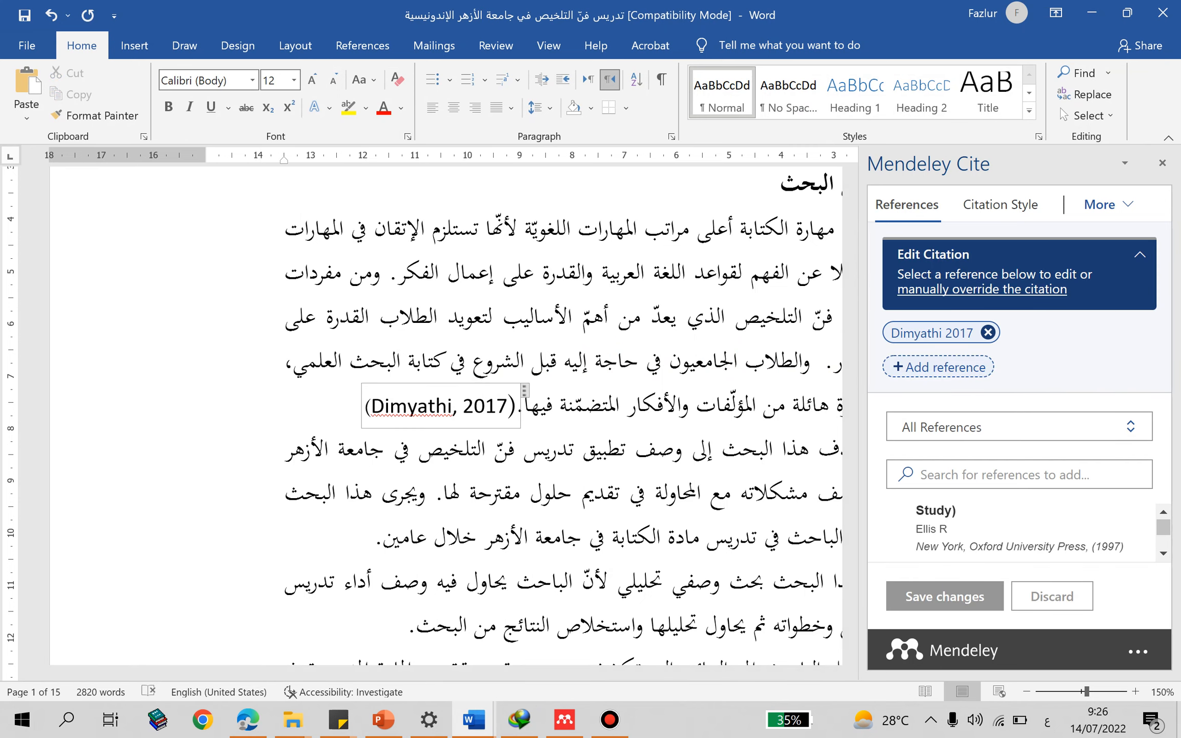
left_click(362, 46)
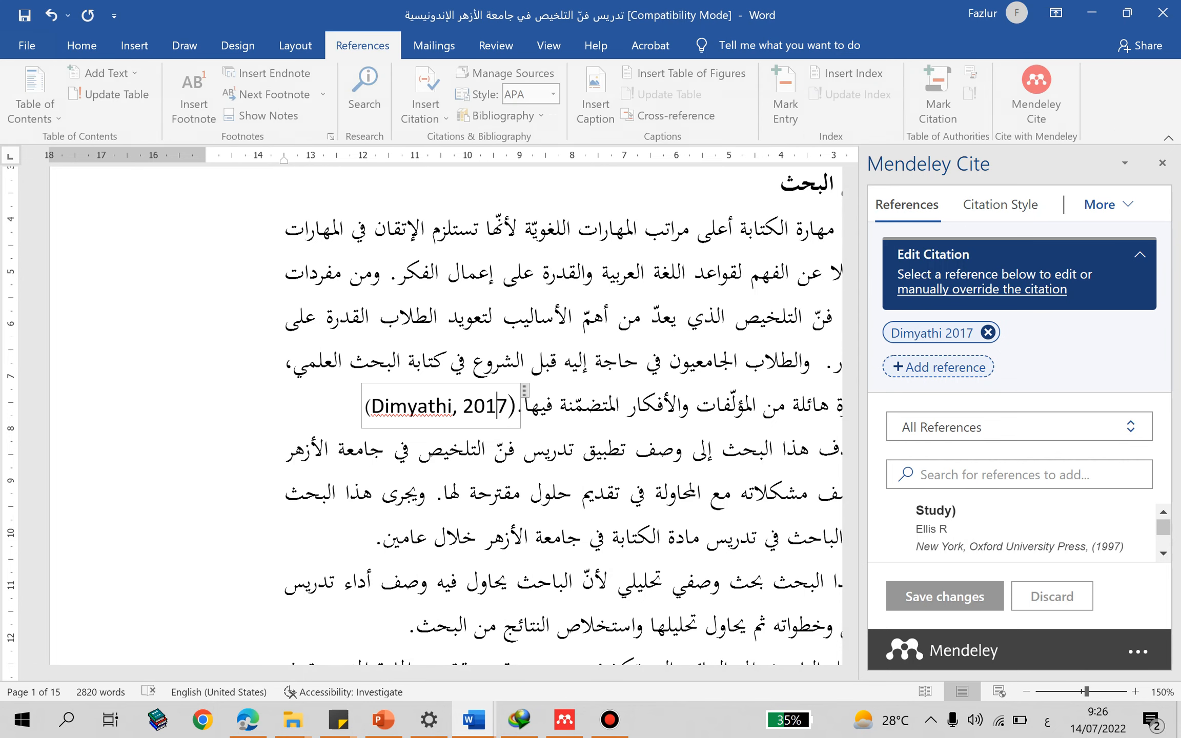
left_click(555, 94)
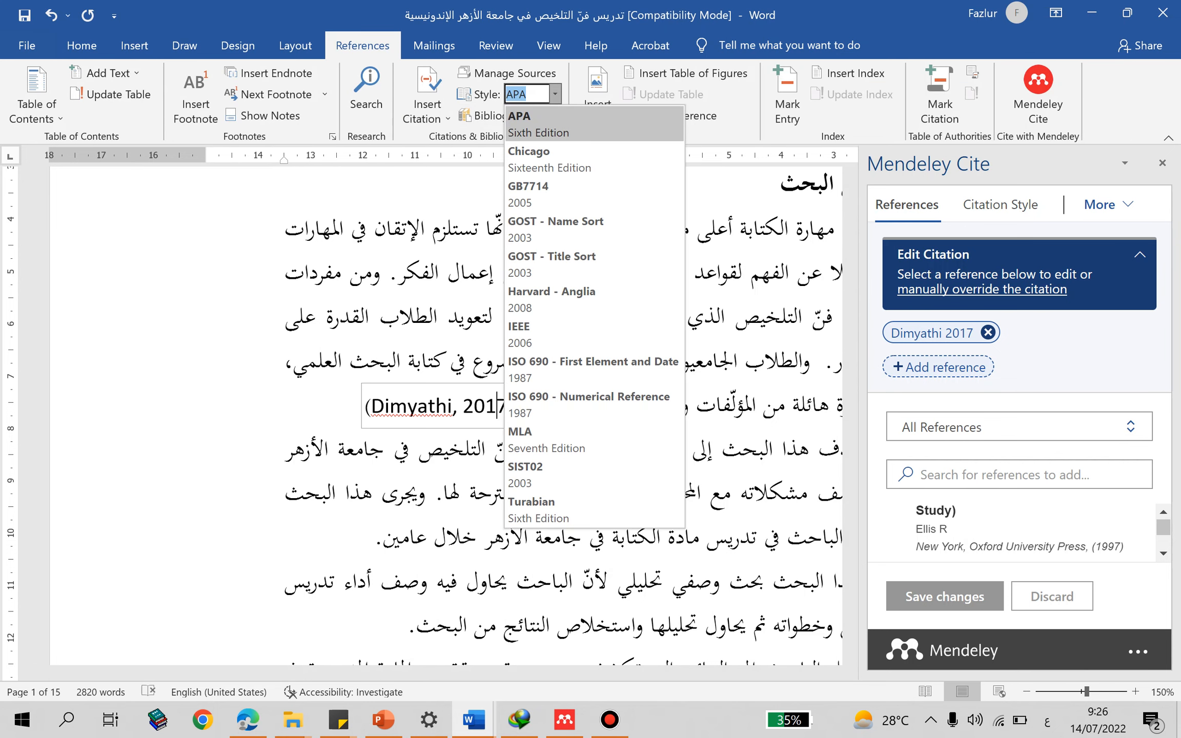
key("Down")
key("Down")
key("Down")
key("Down")
key("Down")
key("Down")
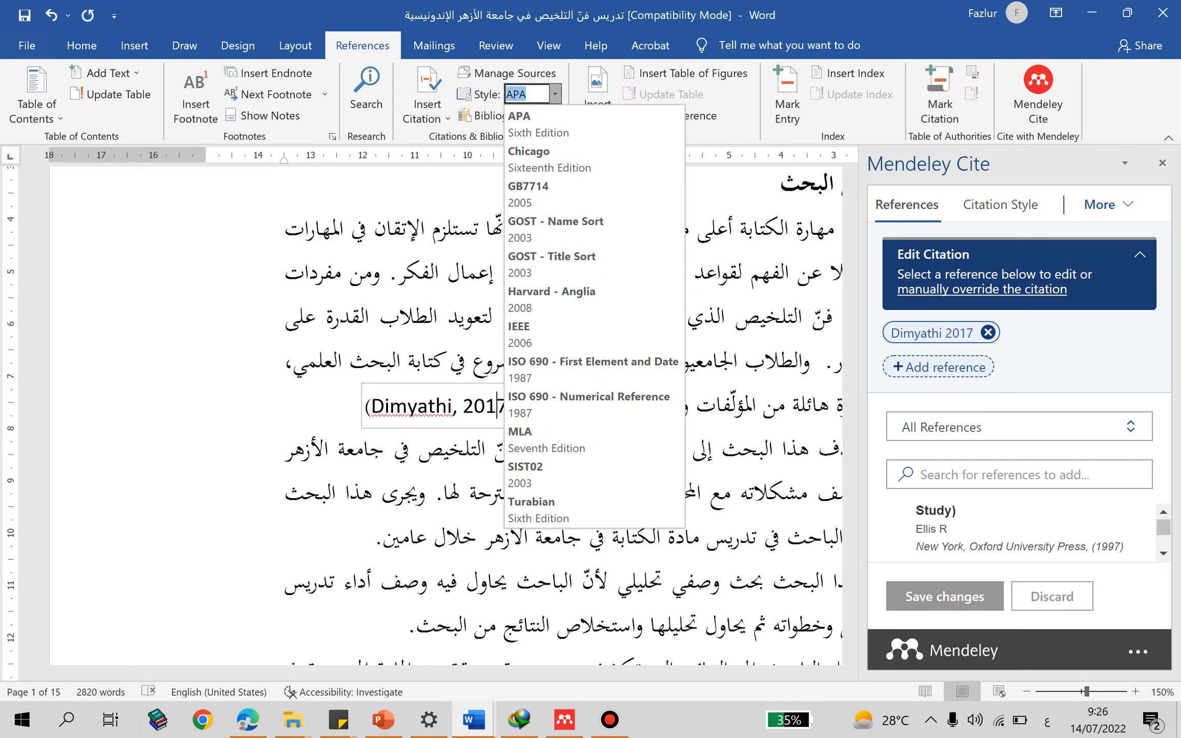
- Change the Mendeley citation style to Chicago Manual of Style 17th edition (author-date)
left_click(1000, 205)
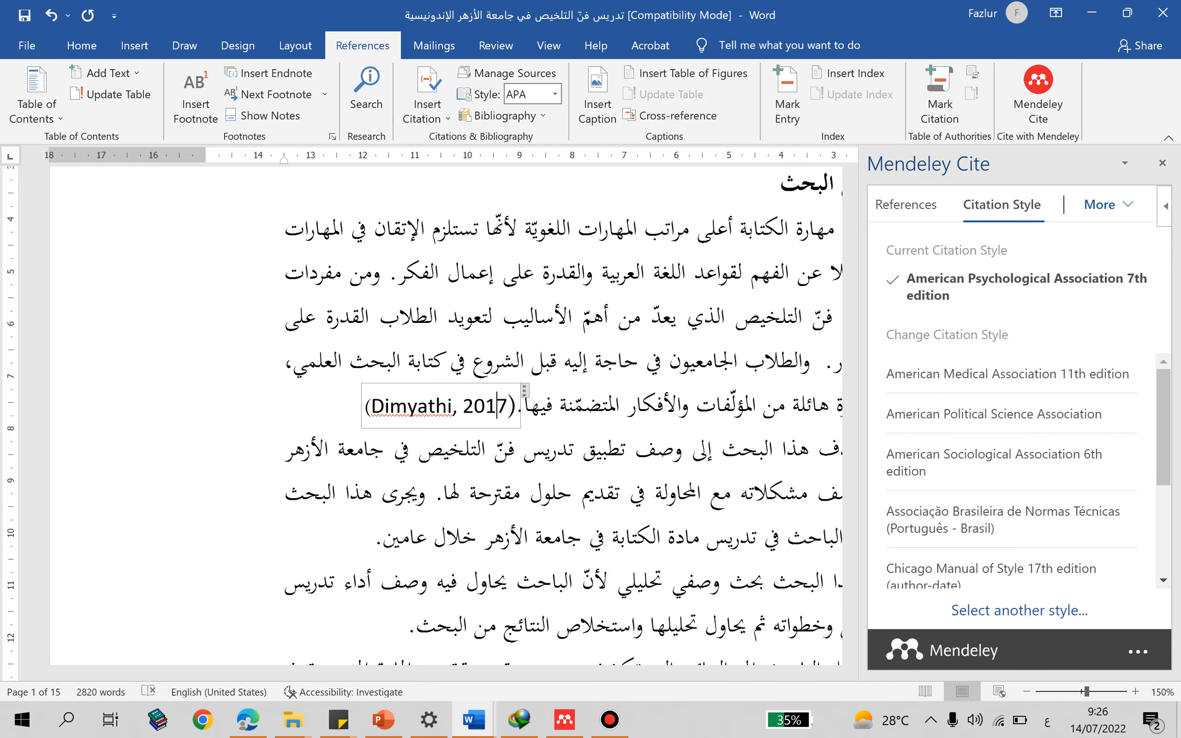
left_click(486, 405)
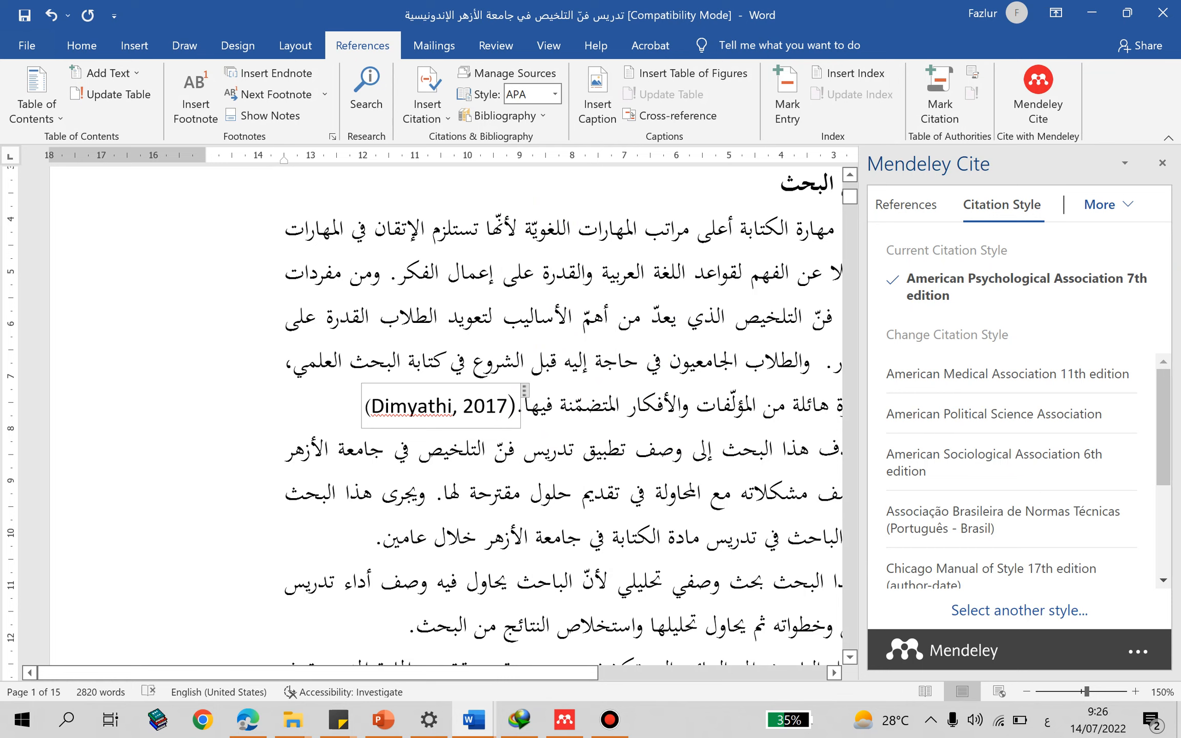
scroll(1010, 468, "down", 2)
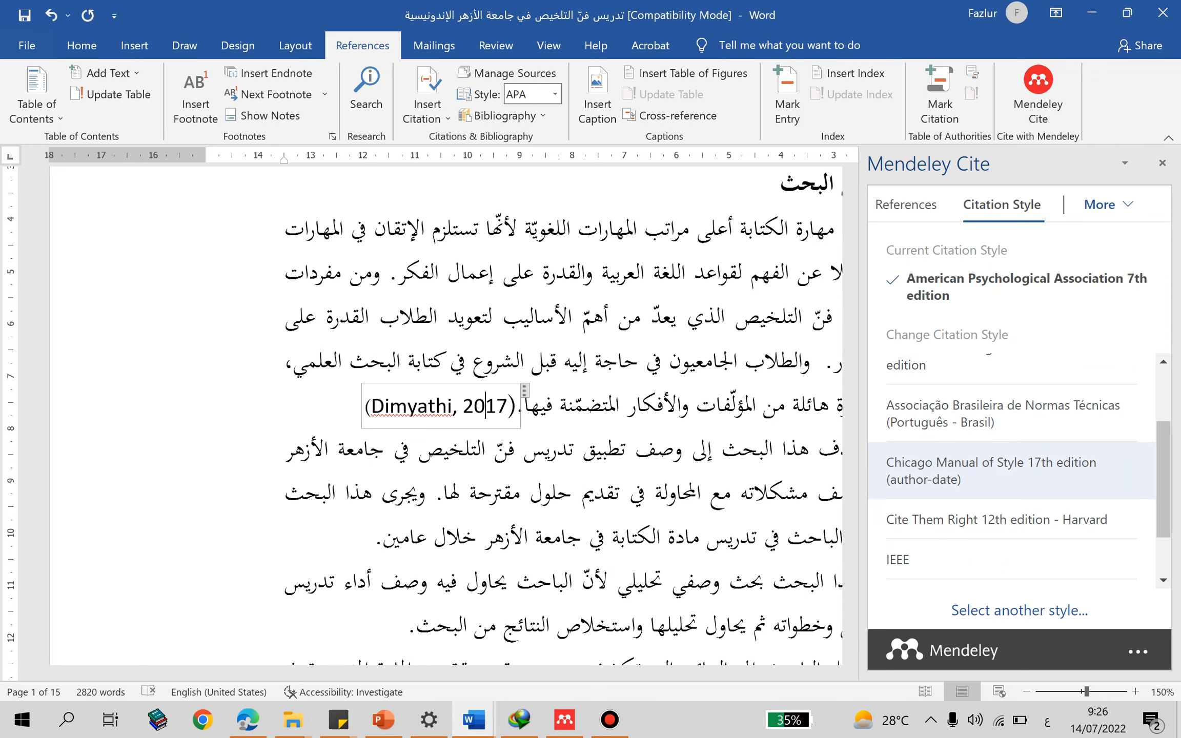
left_click(1009, 470)
left_click(966, 596)
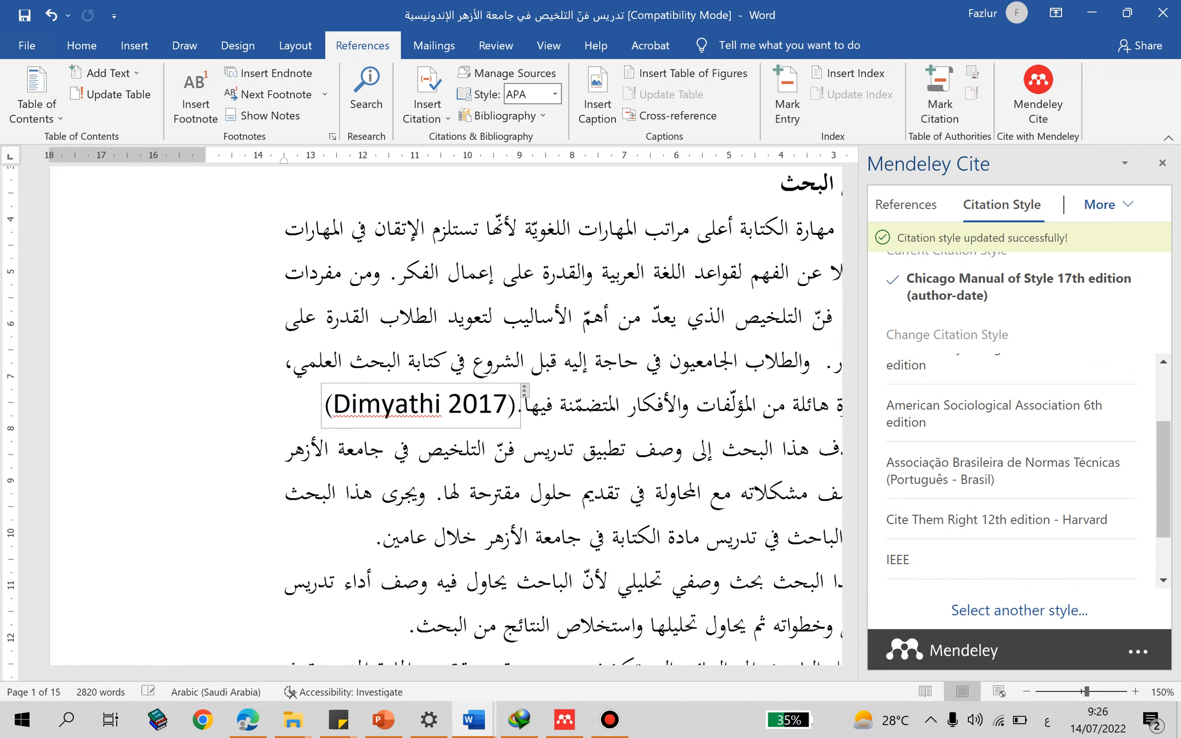
- Examine the format of the citation at the end of the abstract's first paragraph, with the document zoomed to 120%
left_click(493, 404)
left_click(442, 405)
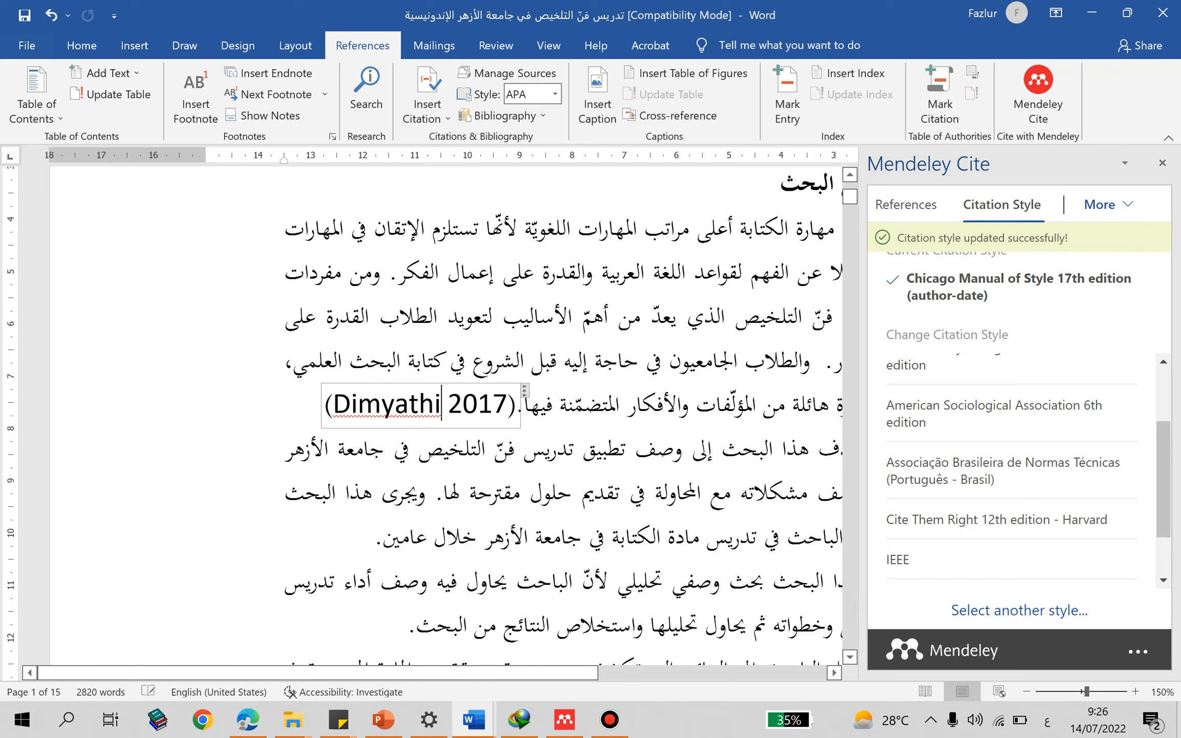
left_click_drag(442, 405, 448, 405)
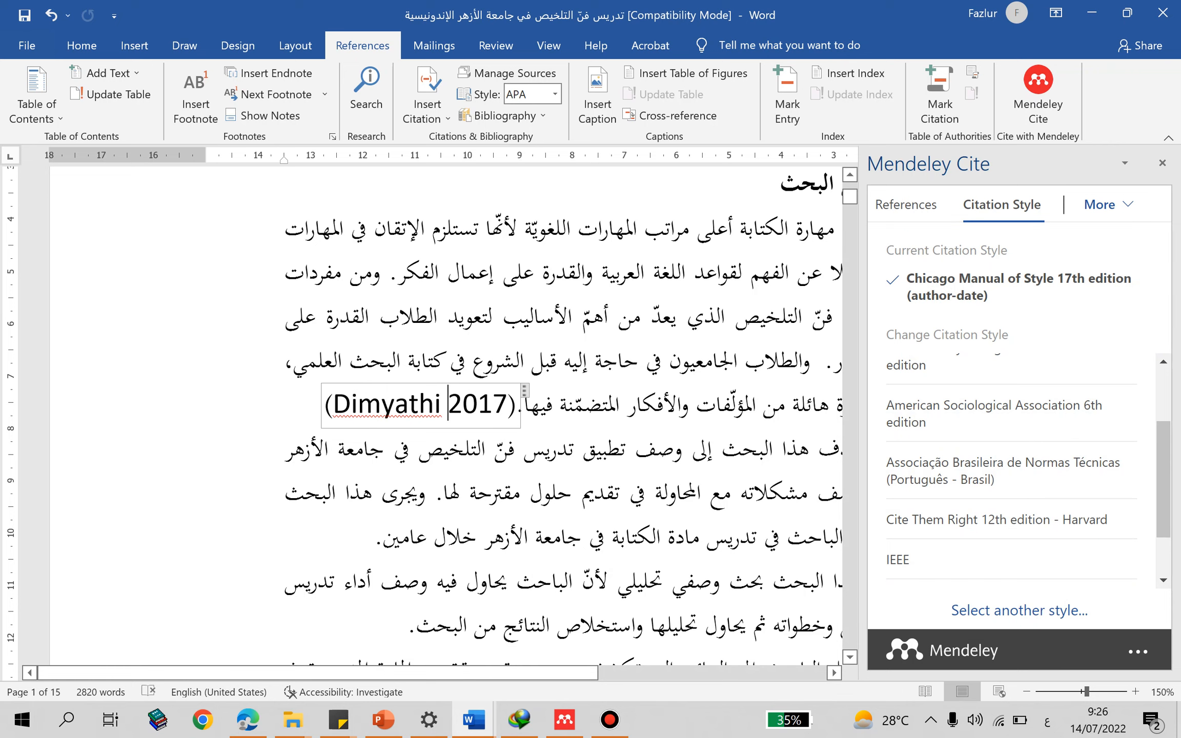
scroll(523, 416, "down", 5)
scroll(524, 416, "up", 6)
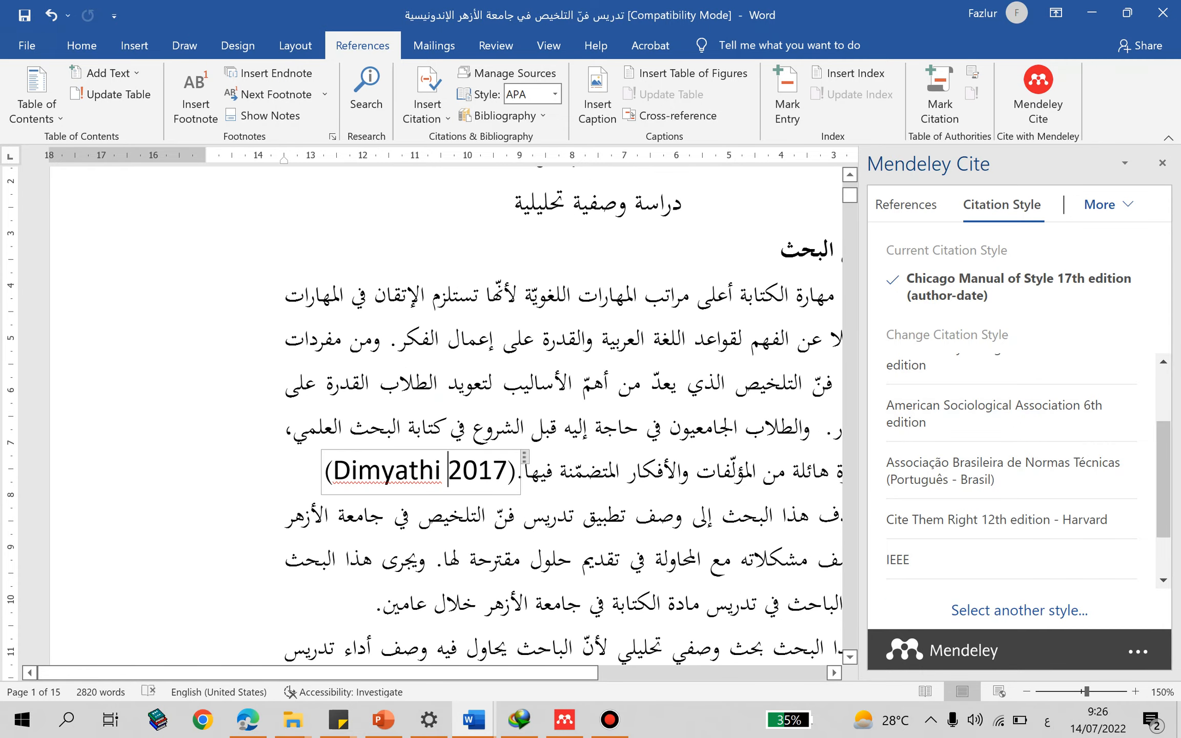
scroll(524, 417, "down", 3, "ctrl")
scroll(523, 416, "down", 2)
scroll(523, 416, "down", 2)
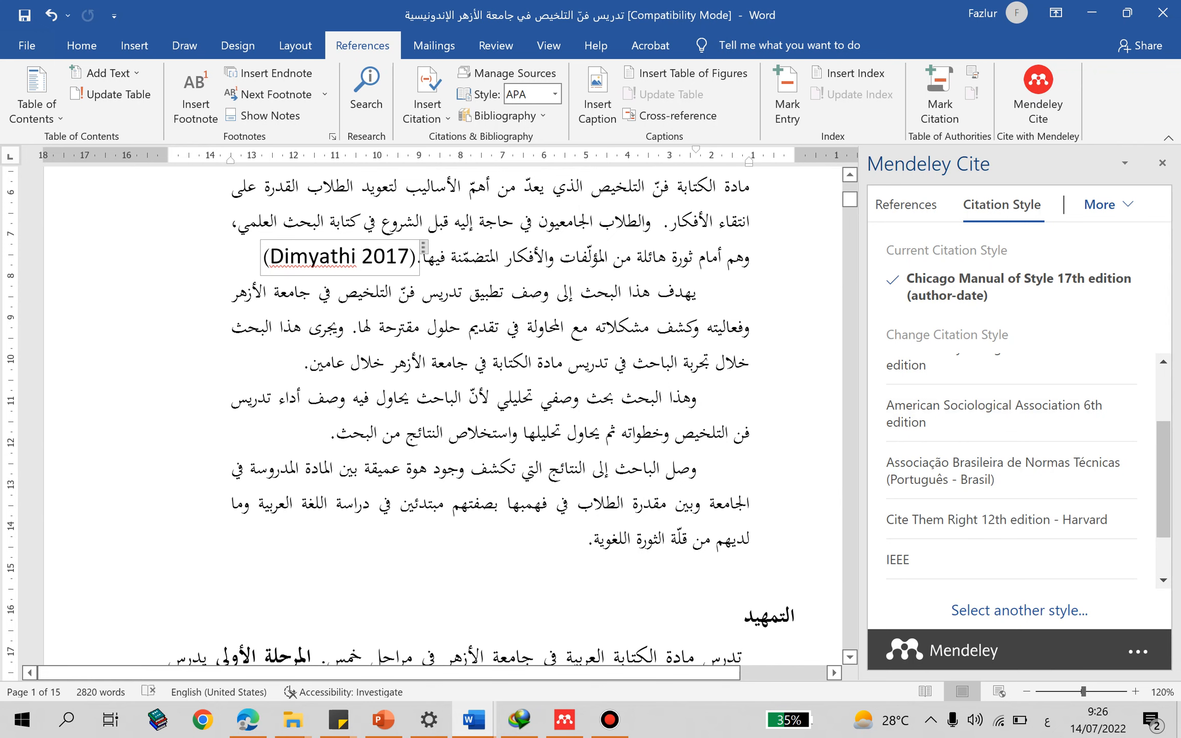
scroll(523, 416, "up", 1)
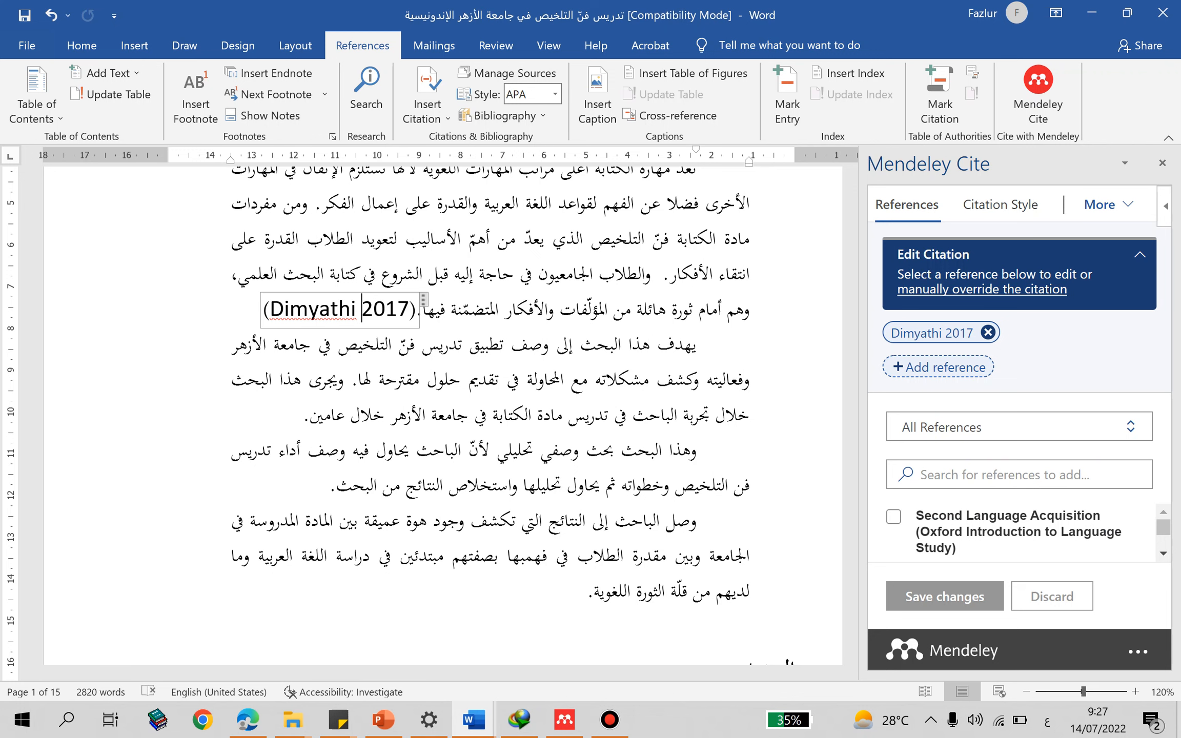
- Change the Mendeley citation style to American Psychological Association 7th edition
left_click(1001, 204)
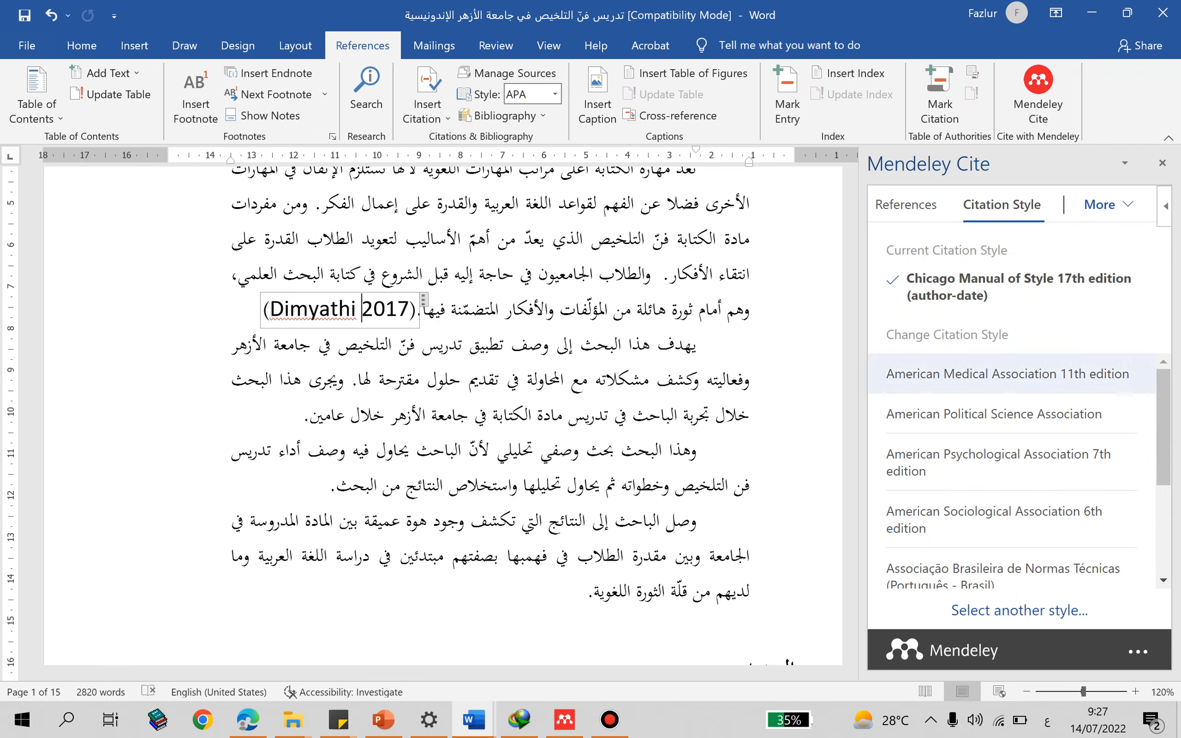
left_click(1005, 462)
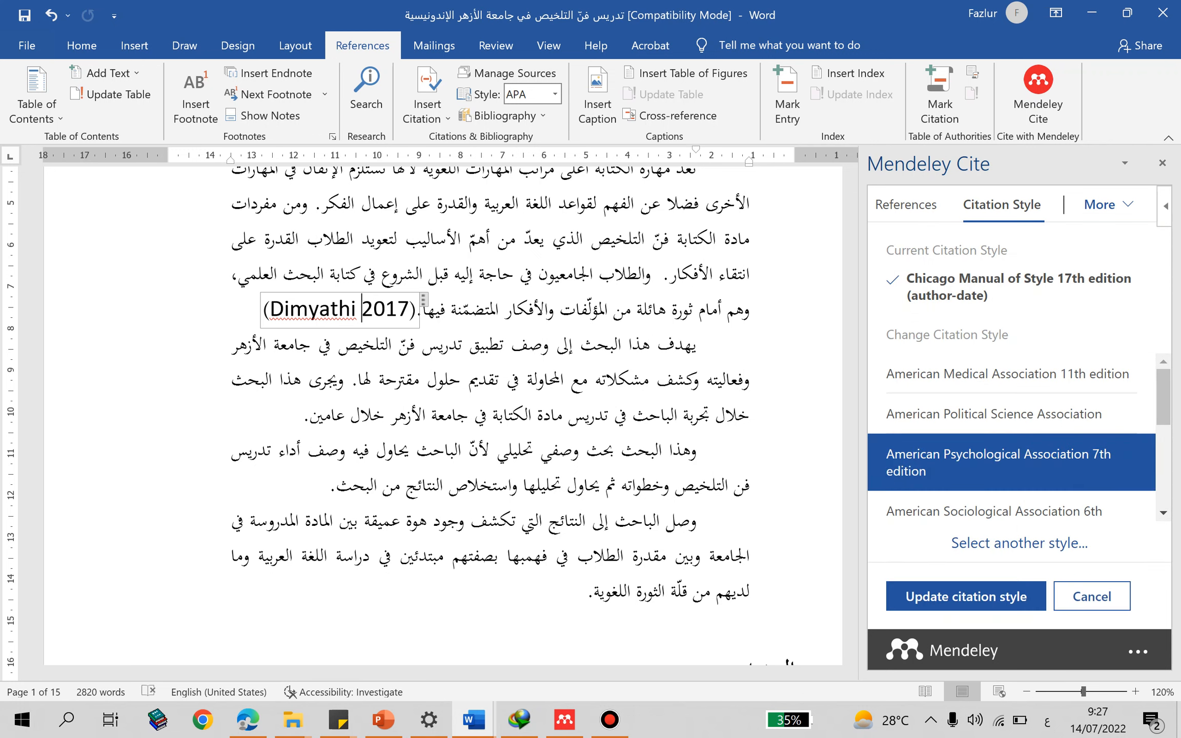
left_click(965, 596)
left_click(419, 380)
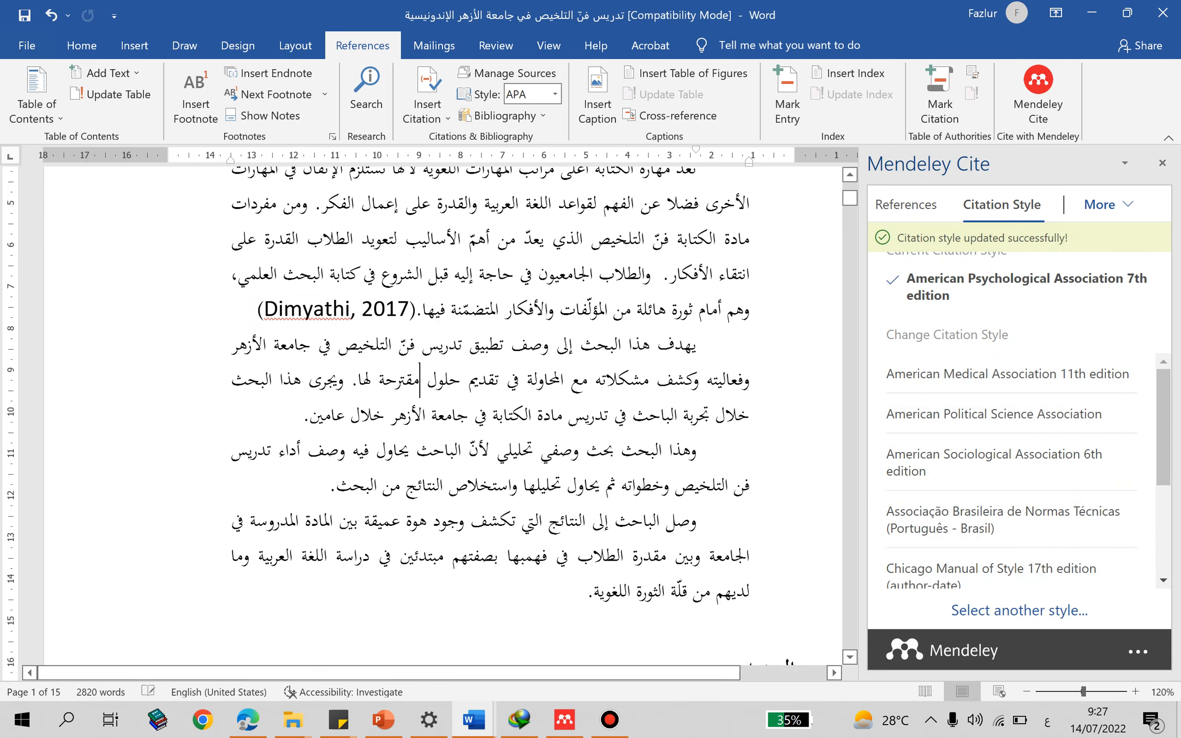
- Insert a citation for "Second Language Acquisition" (1997) within the abstract's first paragraph
scroll(419, 380, "up", 2)
scroll(420, 380, "down", 4)
scroll(420, 328, "up", 3)
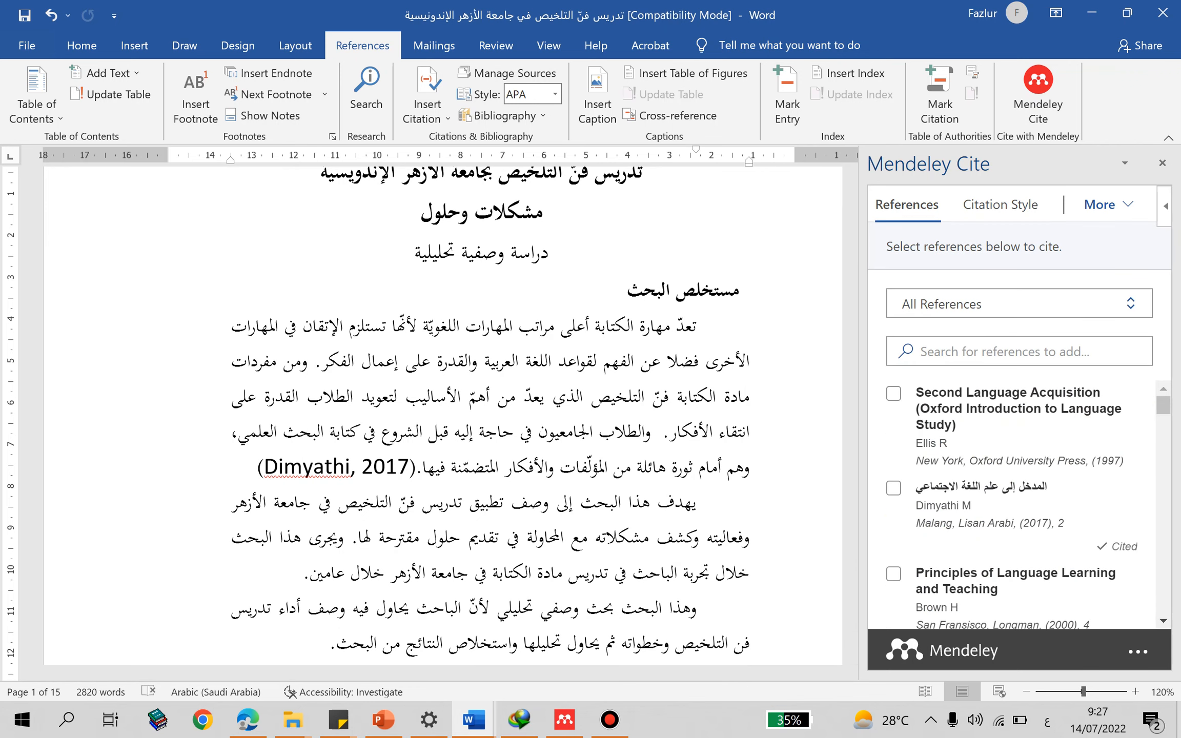
left_click(894, 393)
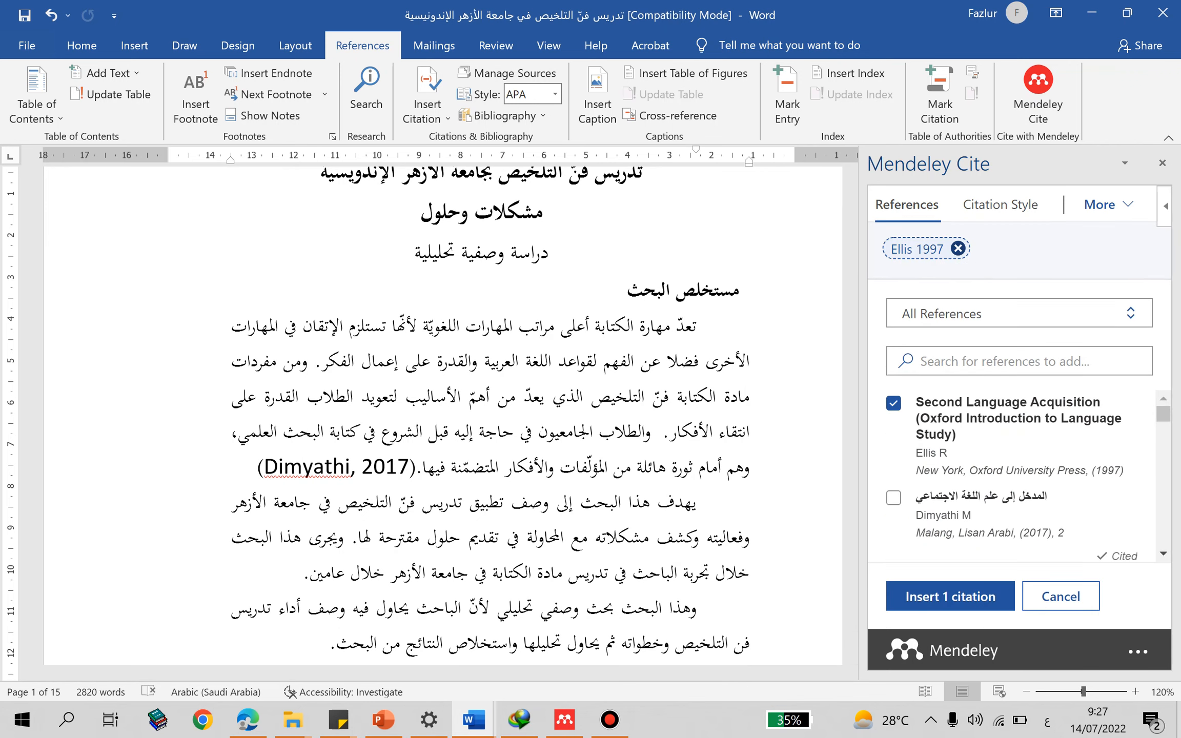
left_click(950, 596)
- Insert a citation for "Error Analysis and Interlanguage" (1981) at the end of the abstract's second paragraph
scroll(446, 410, "down", 2)
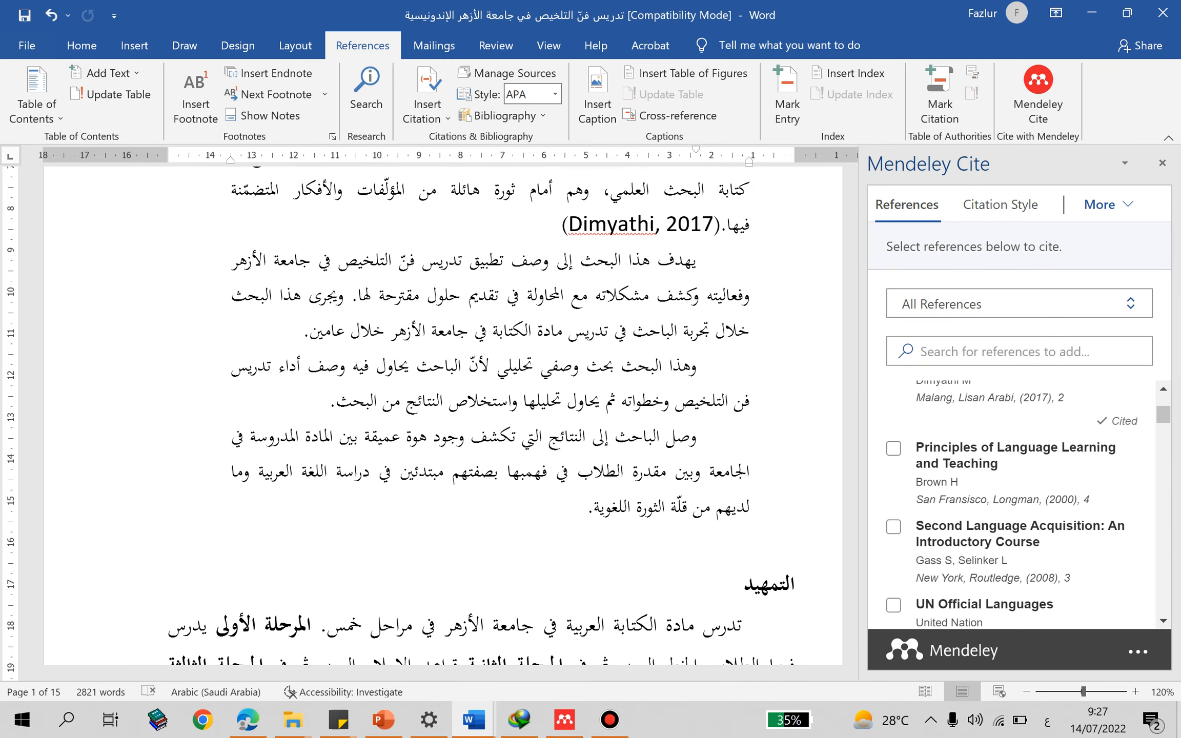
scroll(1014, 502, "down", 3)
left_click(893, 503)
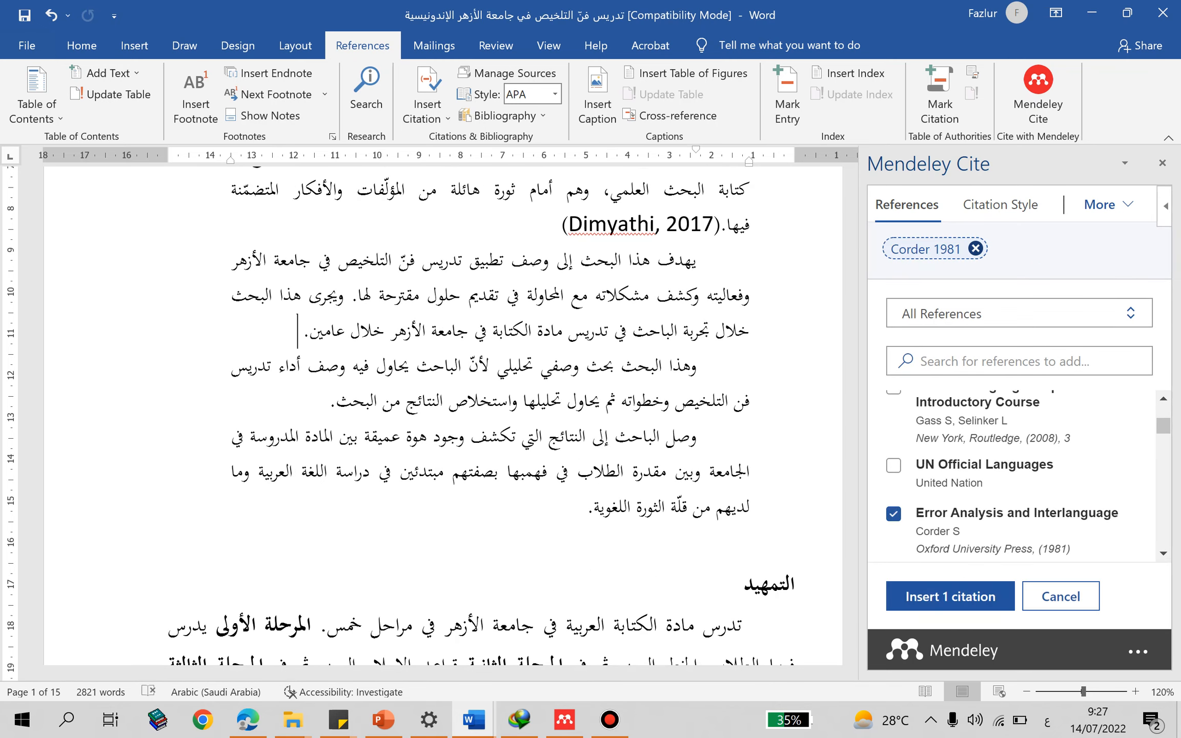
left_click(946, 596)
- Insert a citation for "جامع الدروس العربية" at the end of the first paragraph under the heading "التمهيد"
left_click(331, 347)
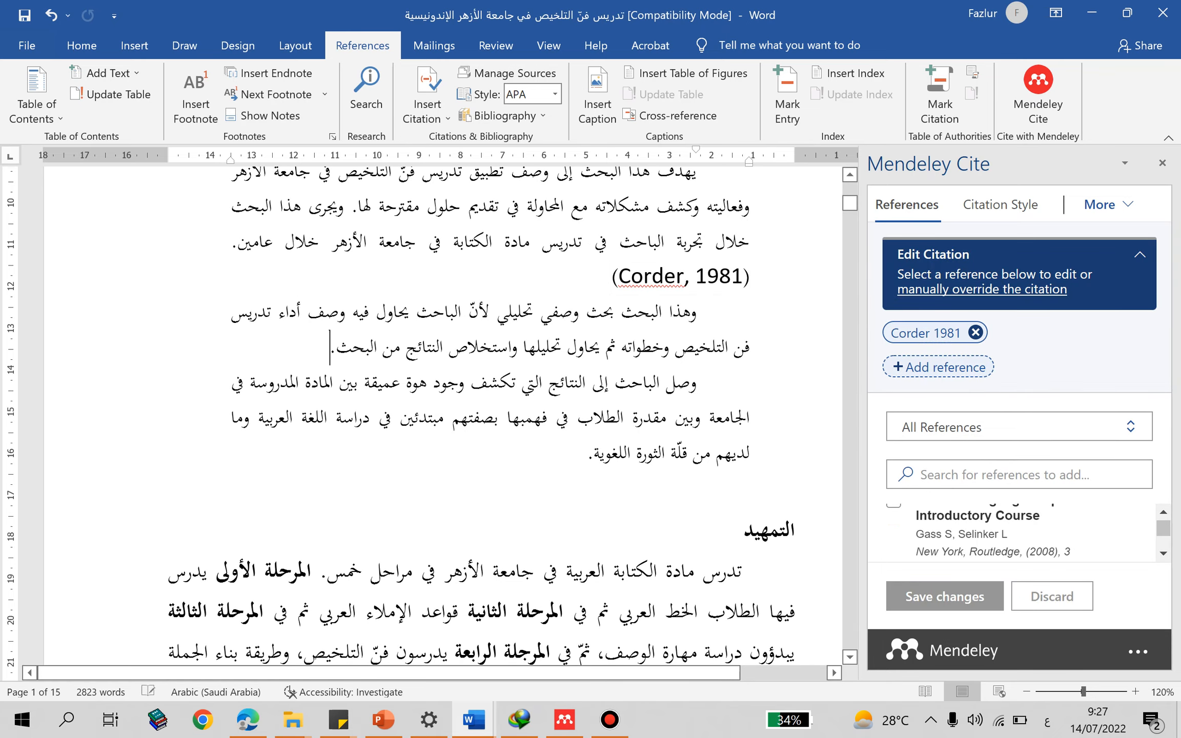
scroll(441, 415, "down", 3)
left_click(634, 615)
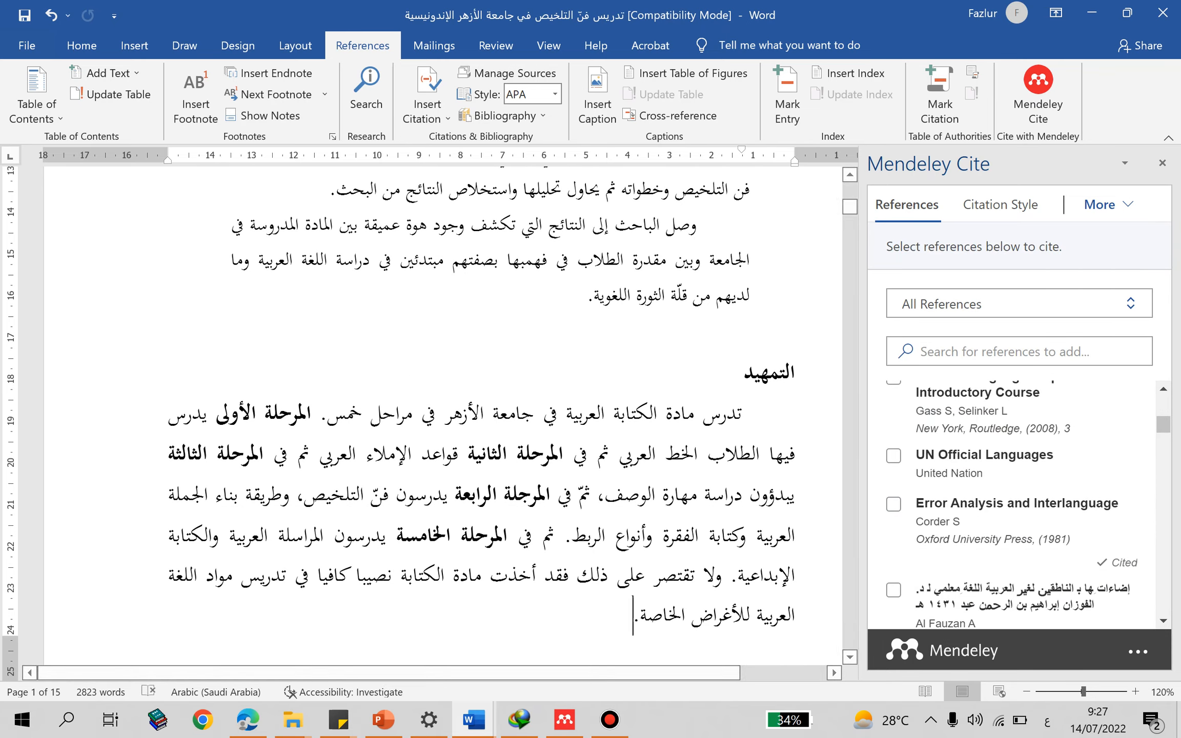
scroll(1015, 502, "down", 5)
left_click(893, 486)
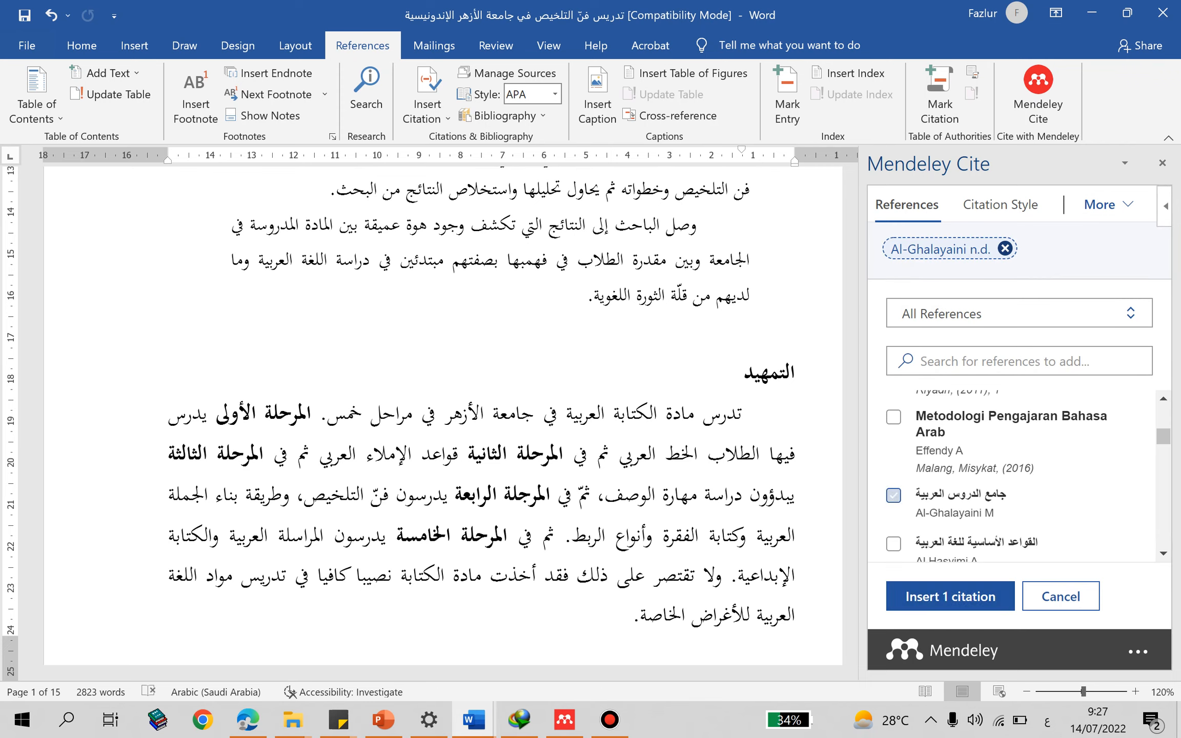
left_click(946, 596)
- Place the cursor at the end of the first paragraph on page 2 and look through the Mendeley reference list
scroll(441, 415, "down", 8)
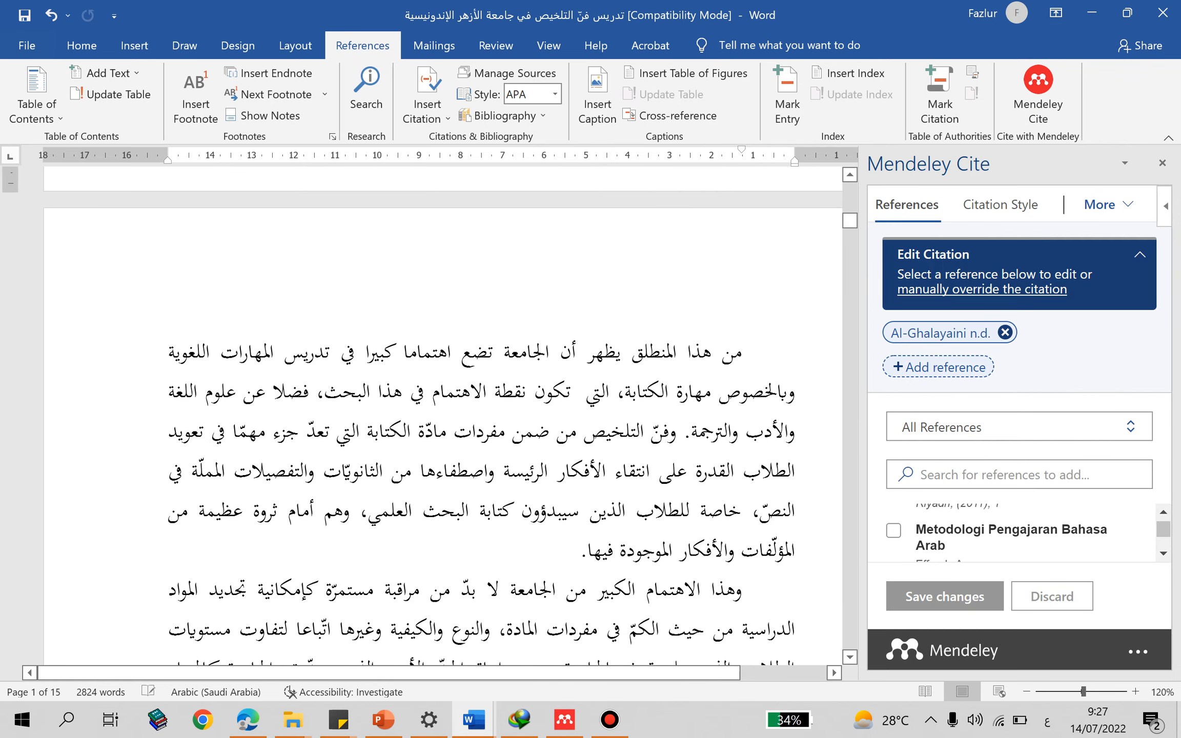
left_click(582, 550)
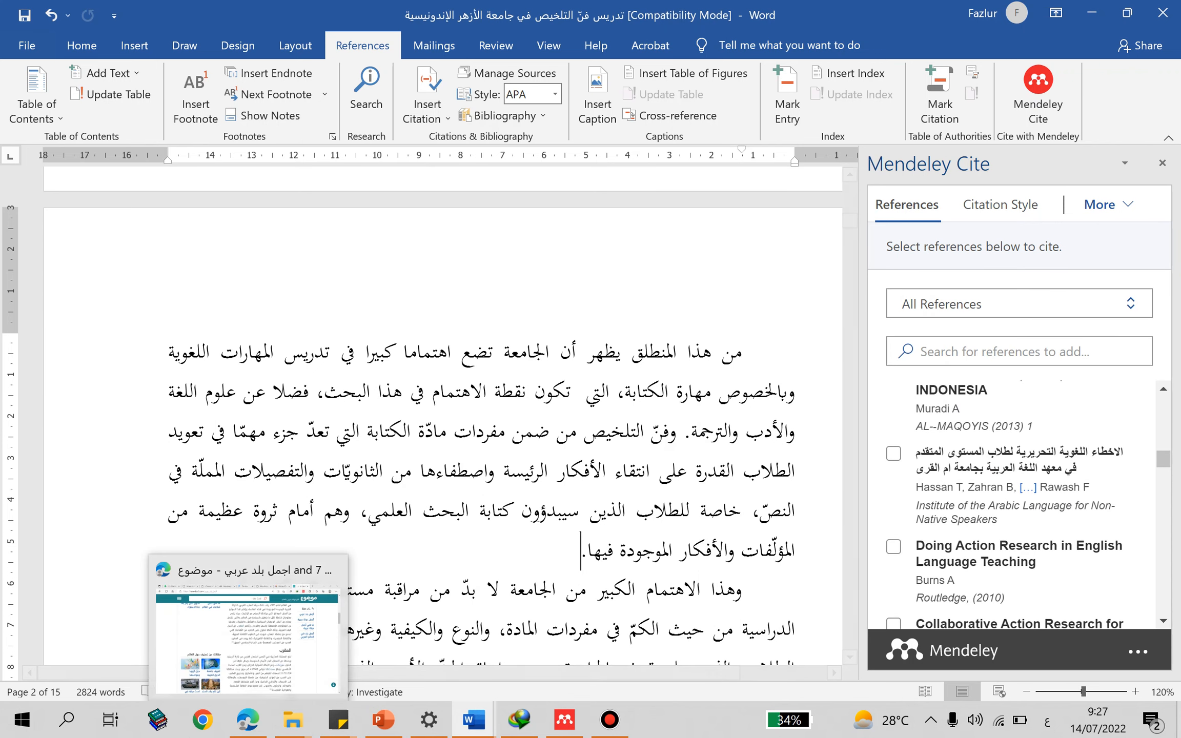
scroll(1019, 505, "down", 1)
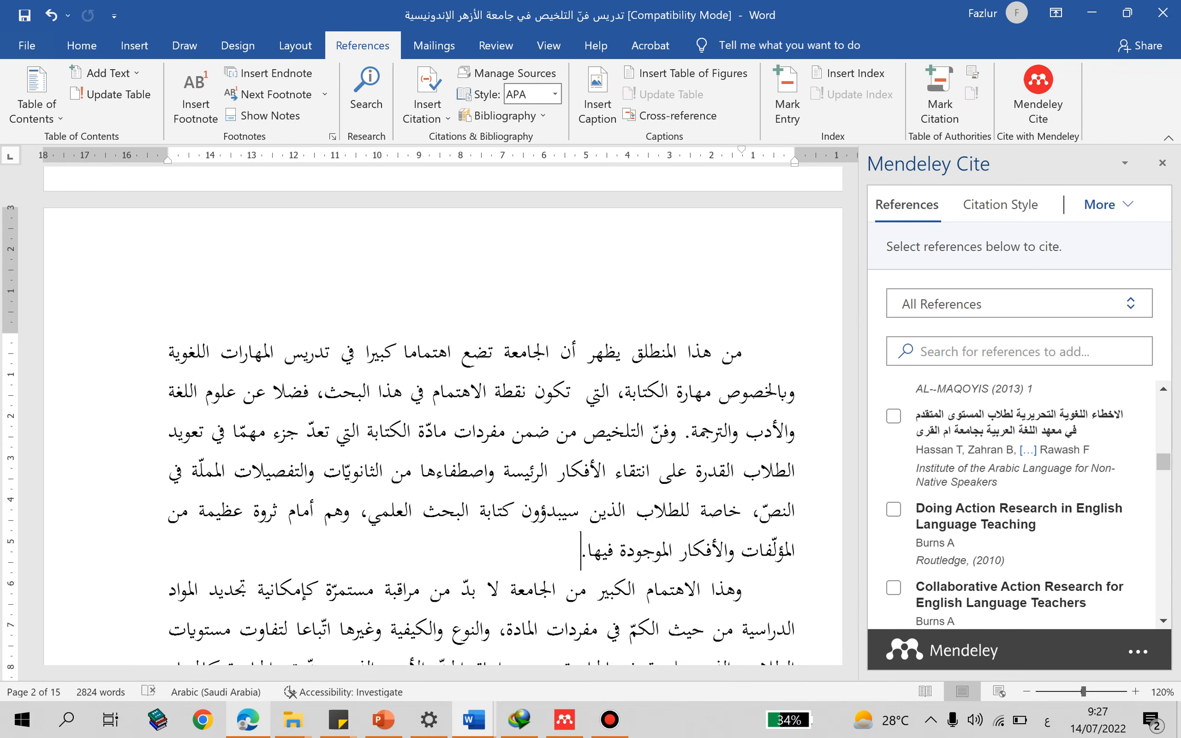
- Switch to the mawdoo3.com article in Edge and import the web page "اجمل بلد عربي - موضوع" into My Library with the Mendeley importer
left_click(248, 720)
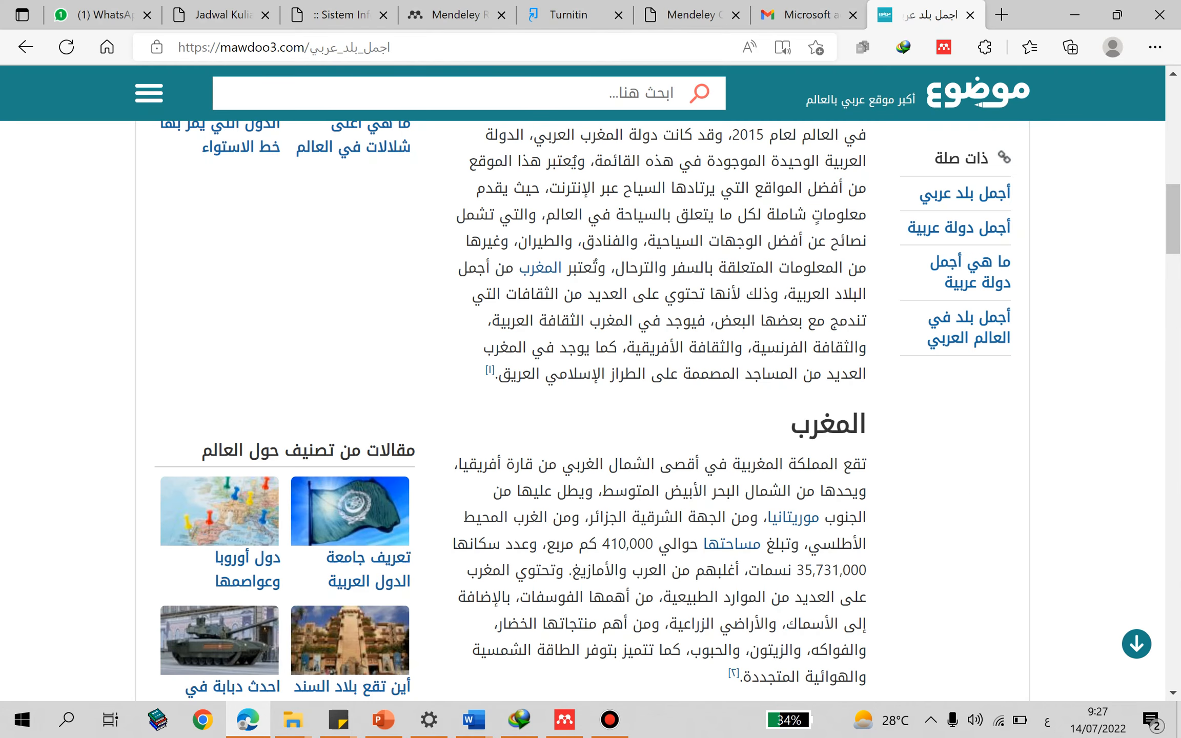
left_click(462, 47)
left_click(590, 400)
scroll(589, 400, "up", 2)
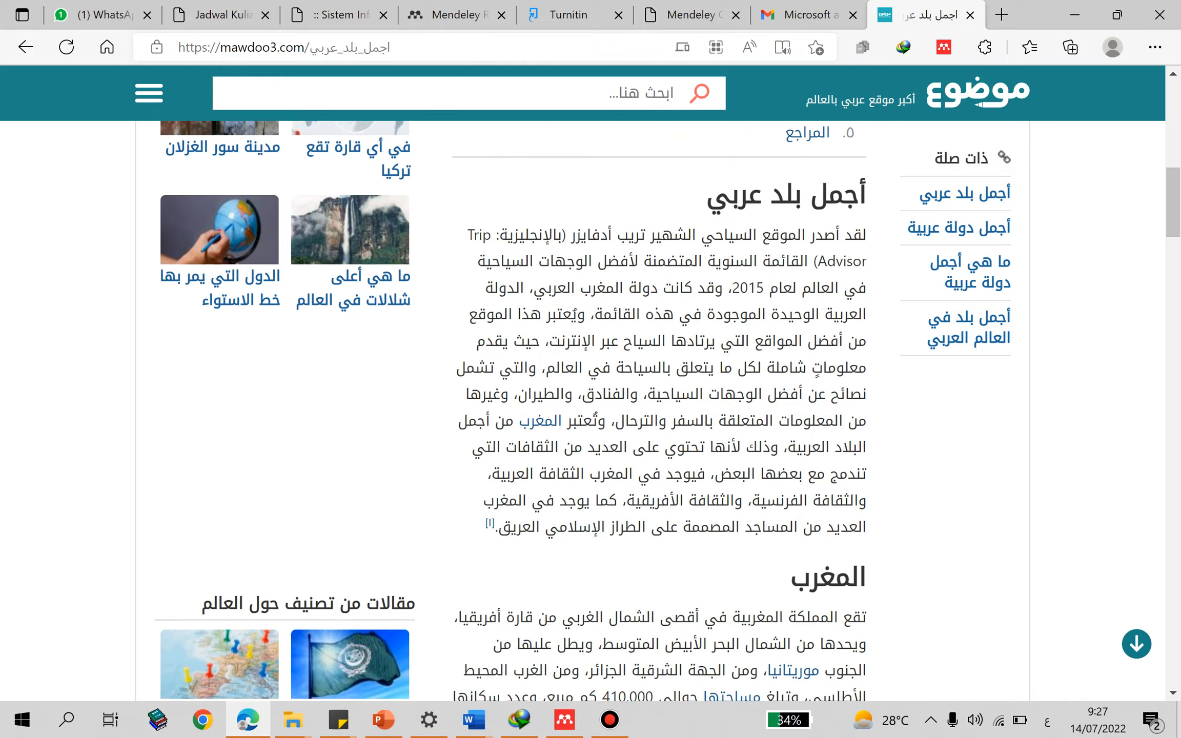
scroll(589, 400, "down", 2)
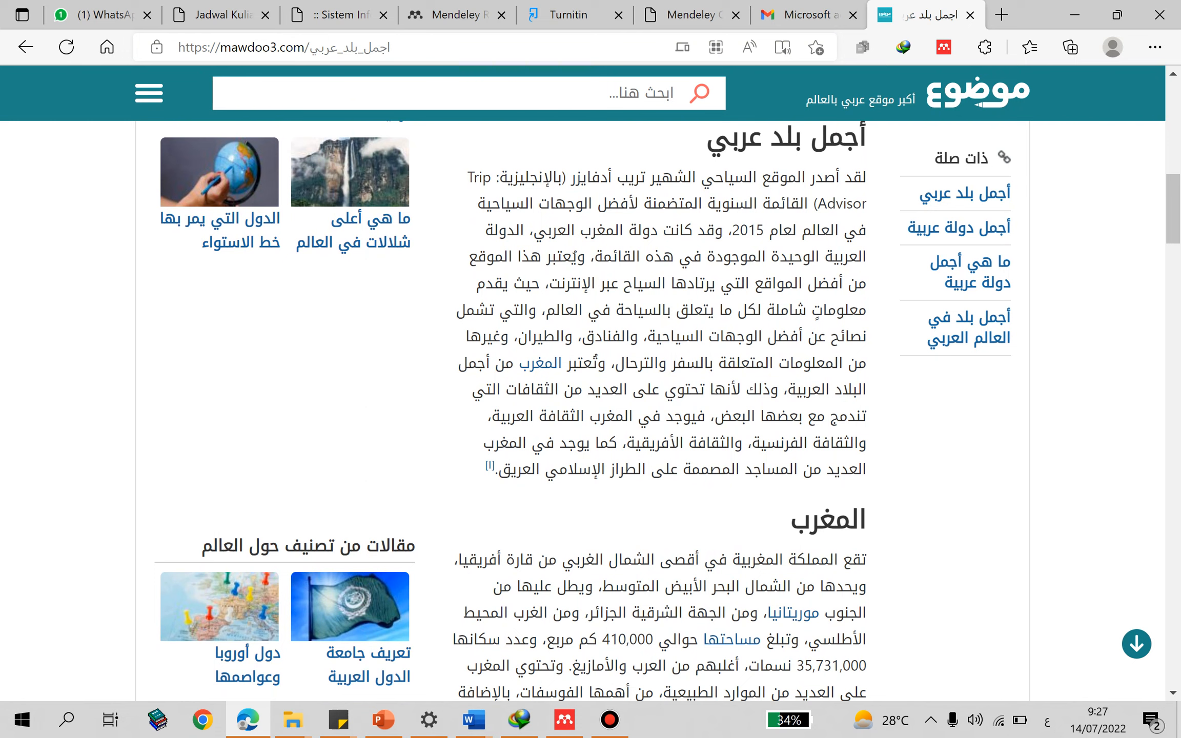
left_click(943, 47)
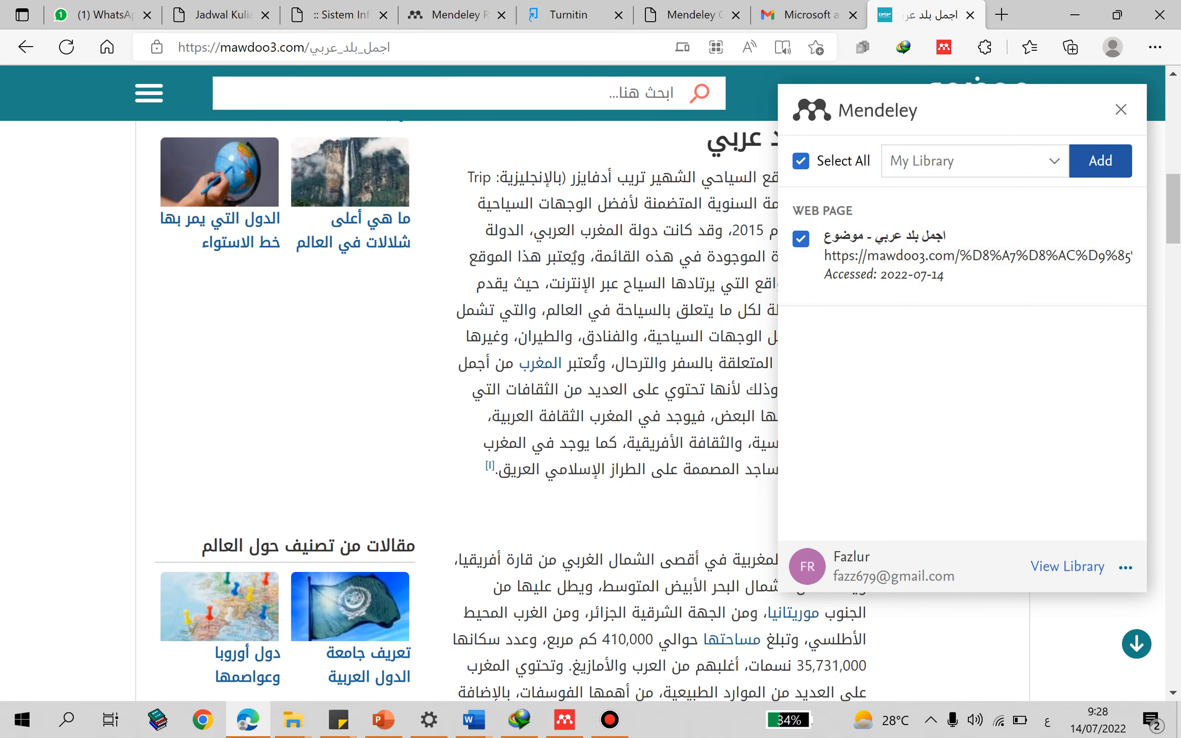
left_click(1101, 160)
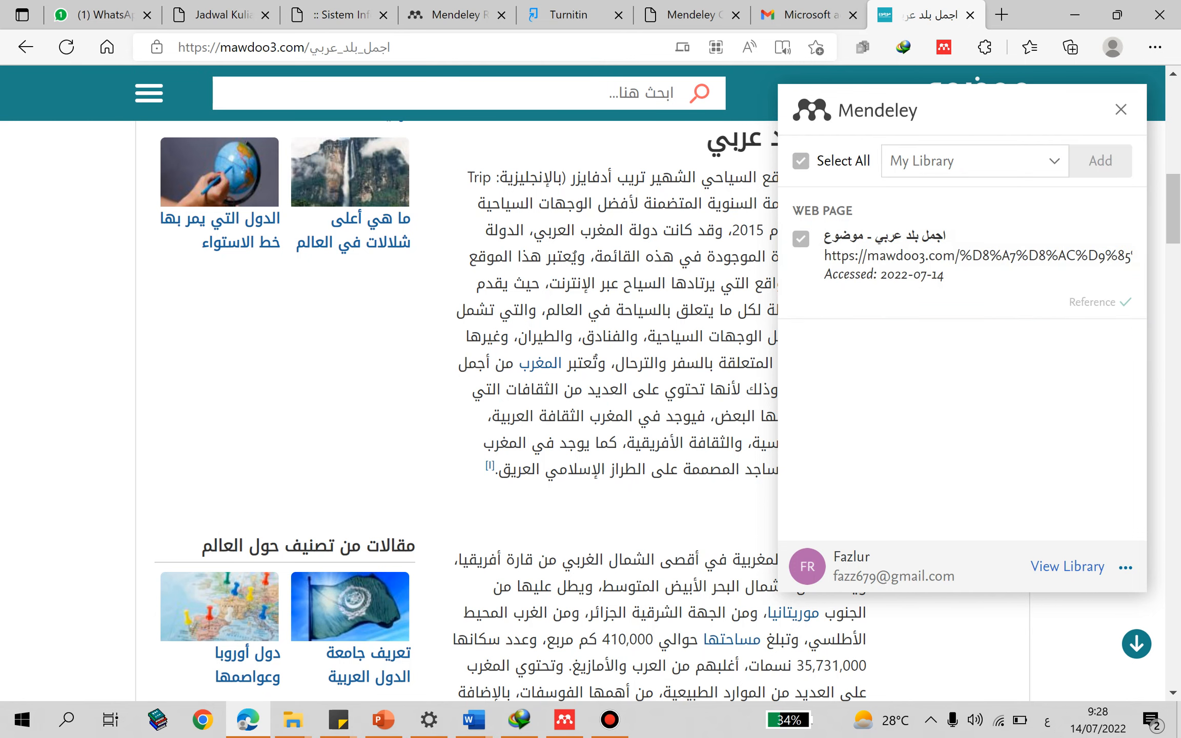
- Check the library in Mendeley Reference Manager for the imported web page, then return to Edge and inspect the reference's details
left_click(565, 719)
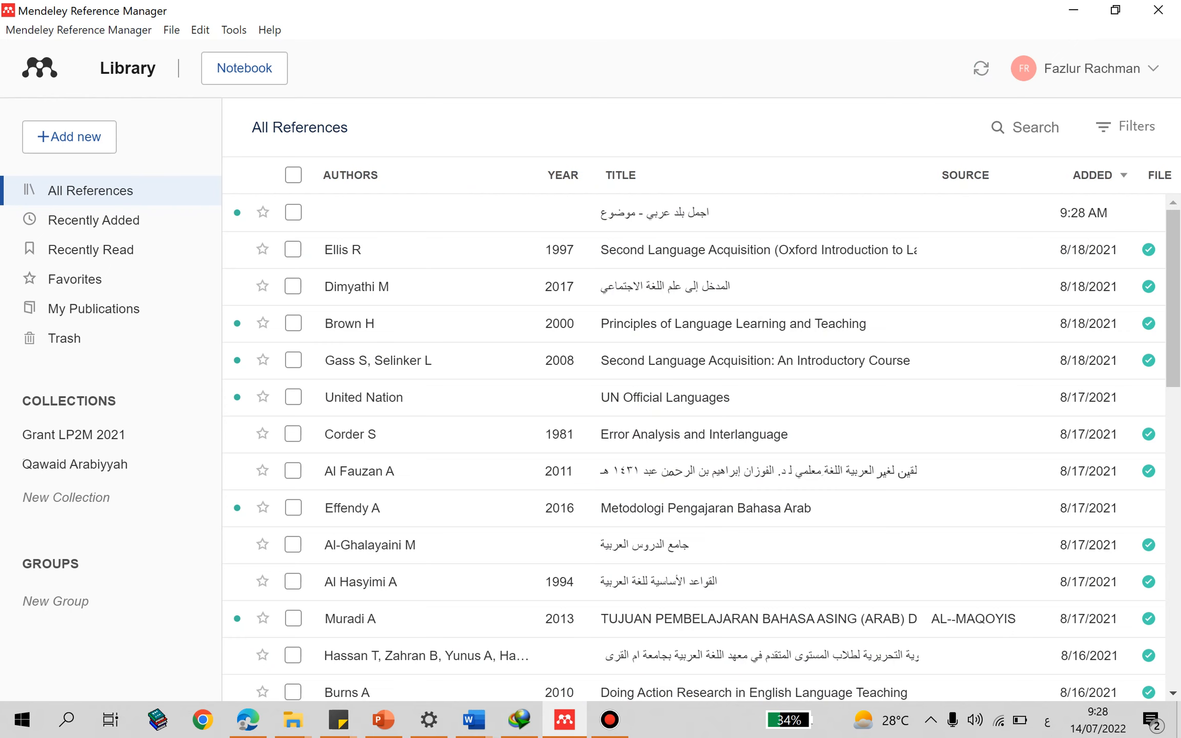
left_click(248, 719)
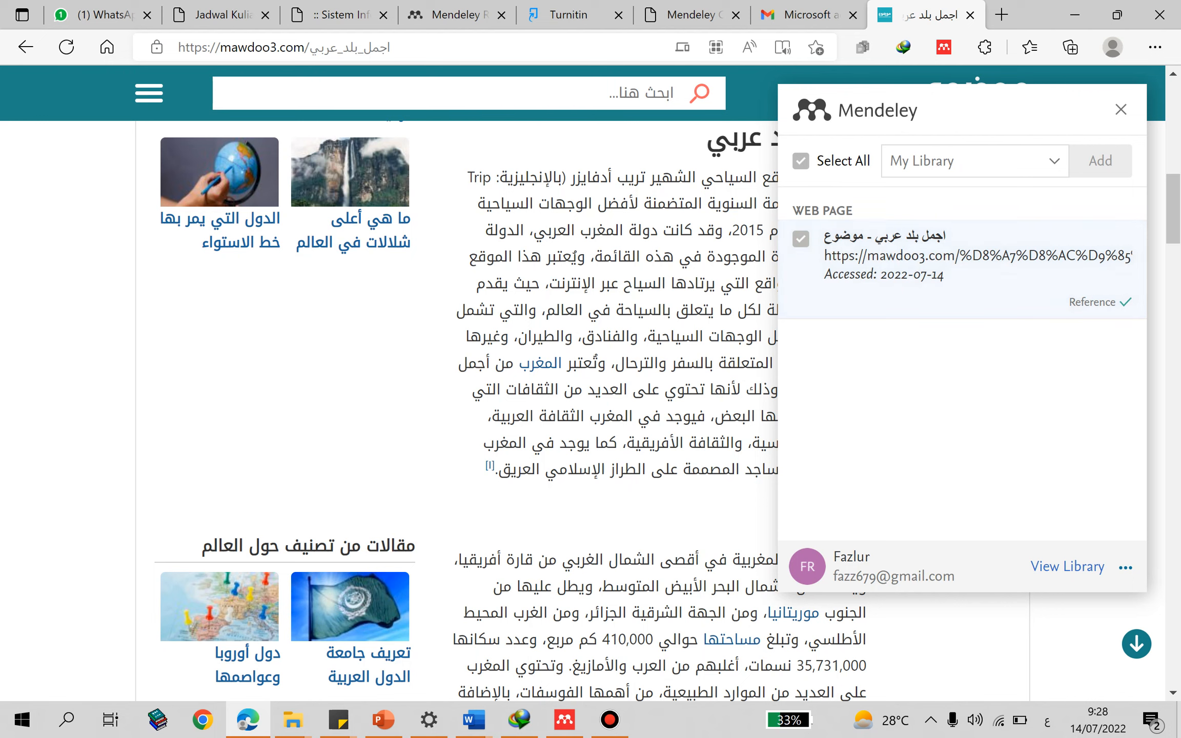
left_click(948, 267)
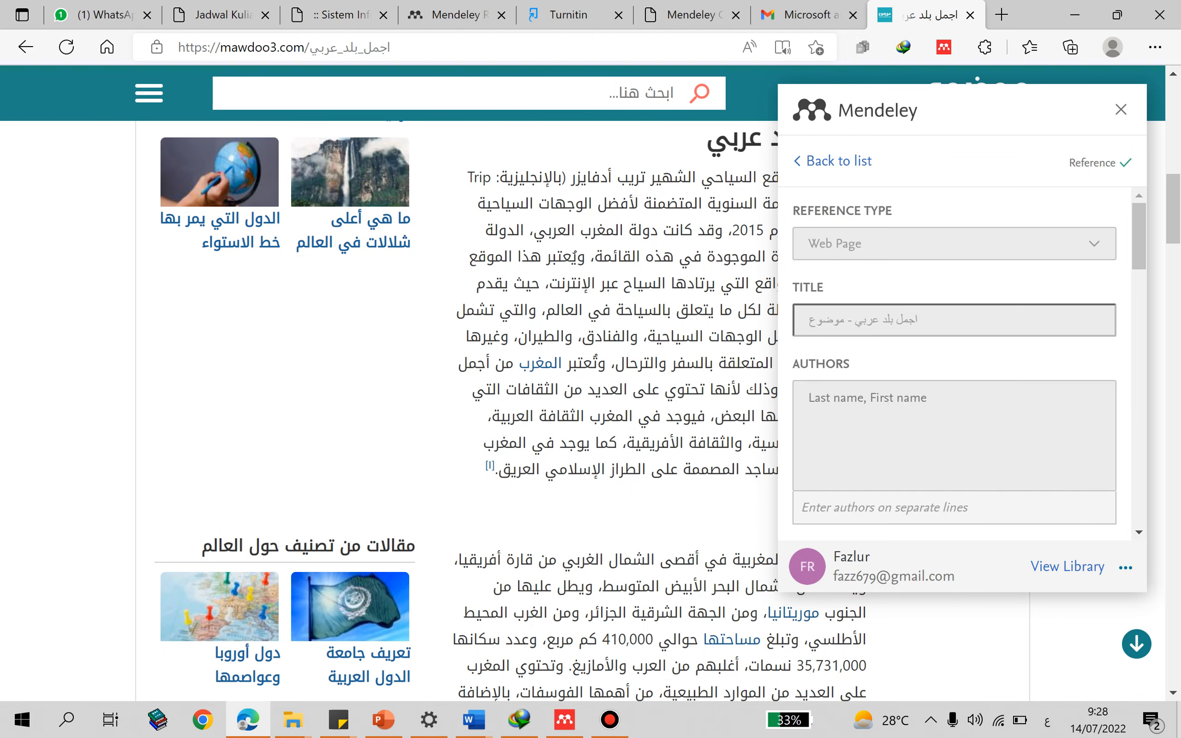
scroll(954, 359, "down", 10)
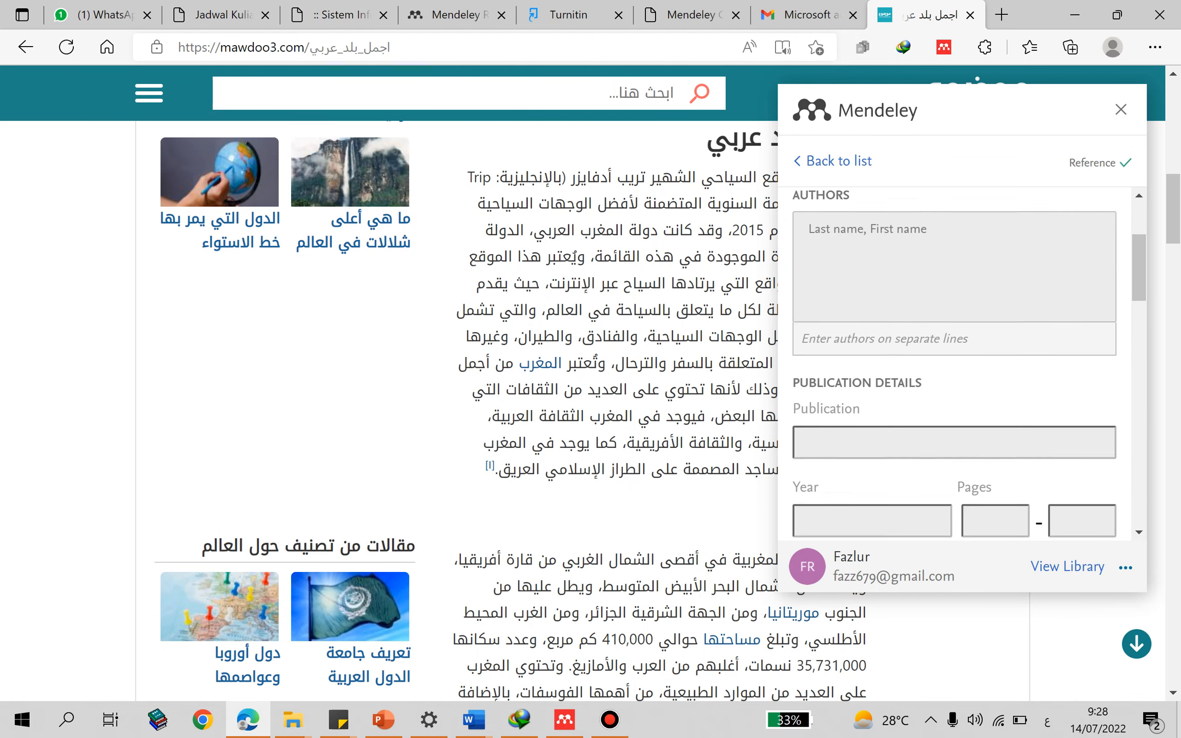
- Review the remaining fields of the imported web page reference, then switch to the Arabic article in Word
scroll(955, 359, "down", 15)
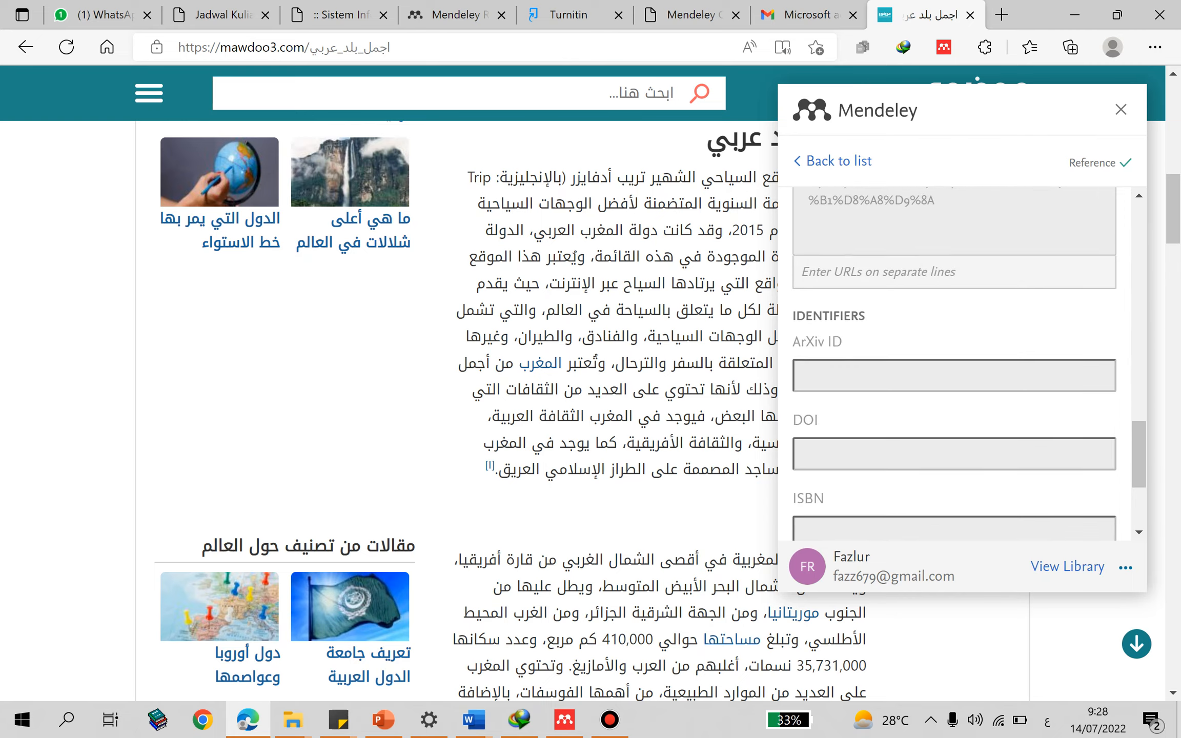
scroll(954, 358, "down", 5)
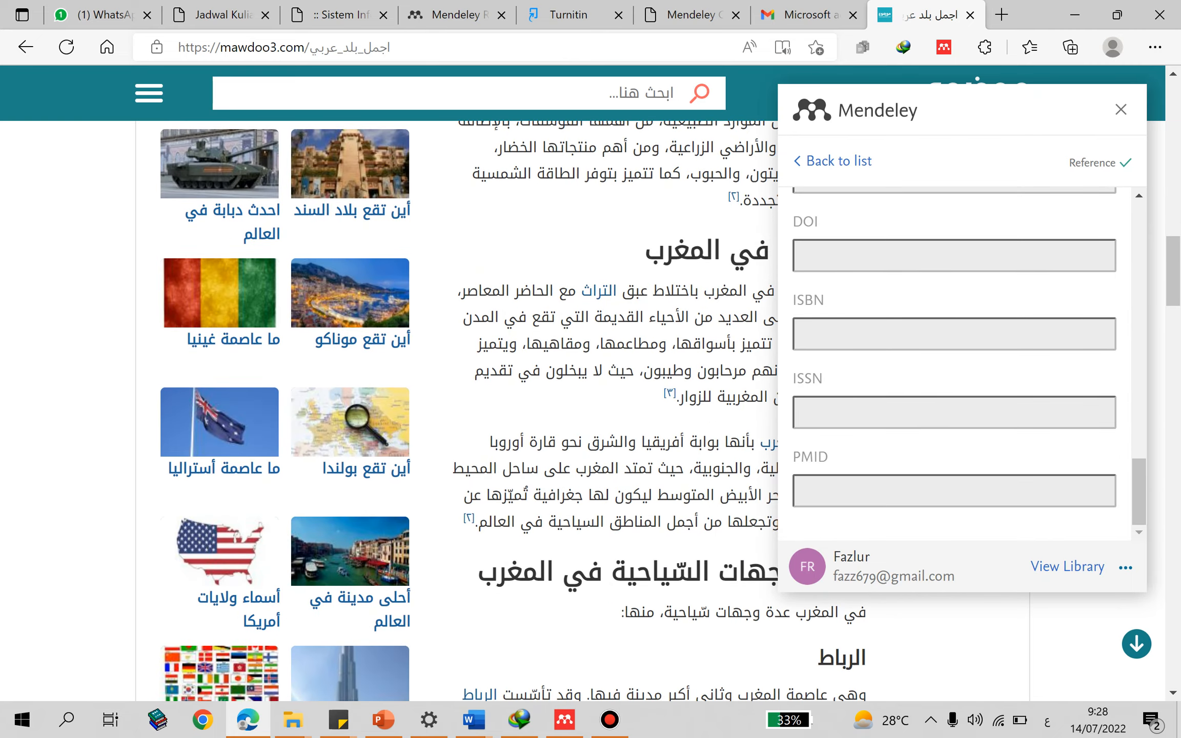
key("alt+Tab")
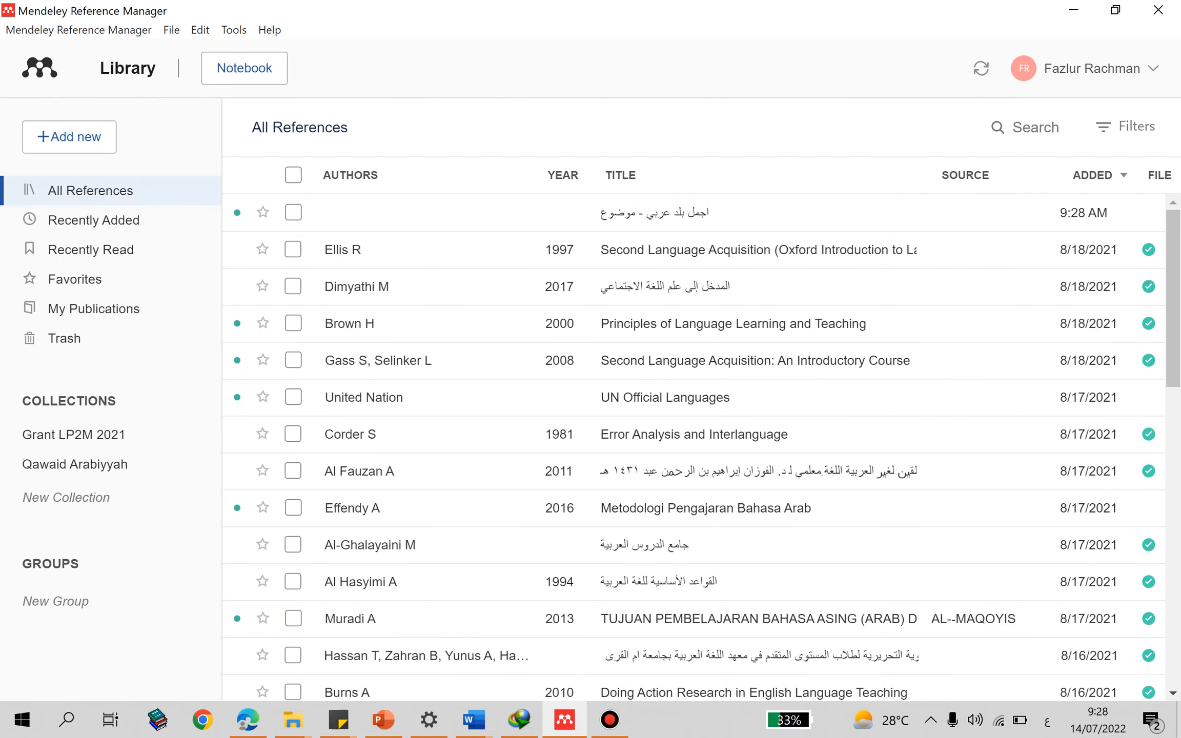
left_click(474, 720)
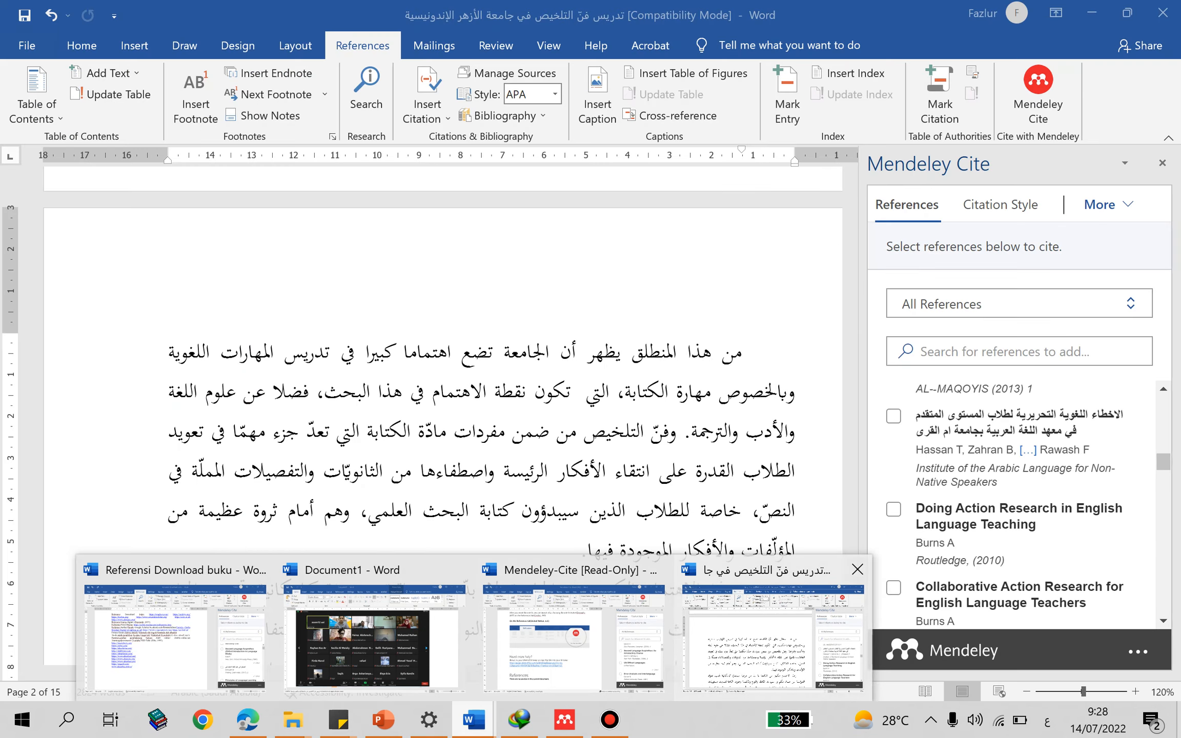
left_click(773, 638)
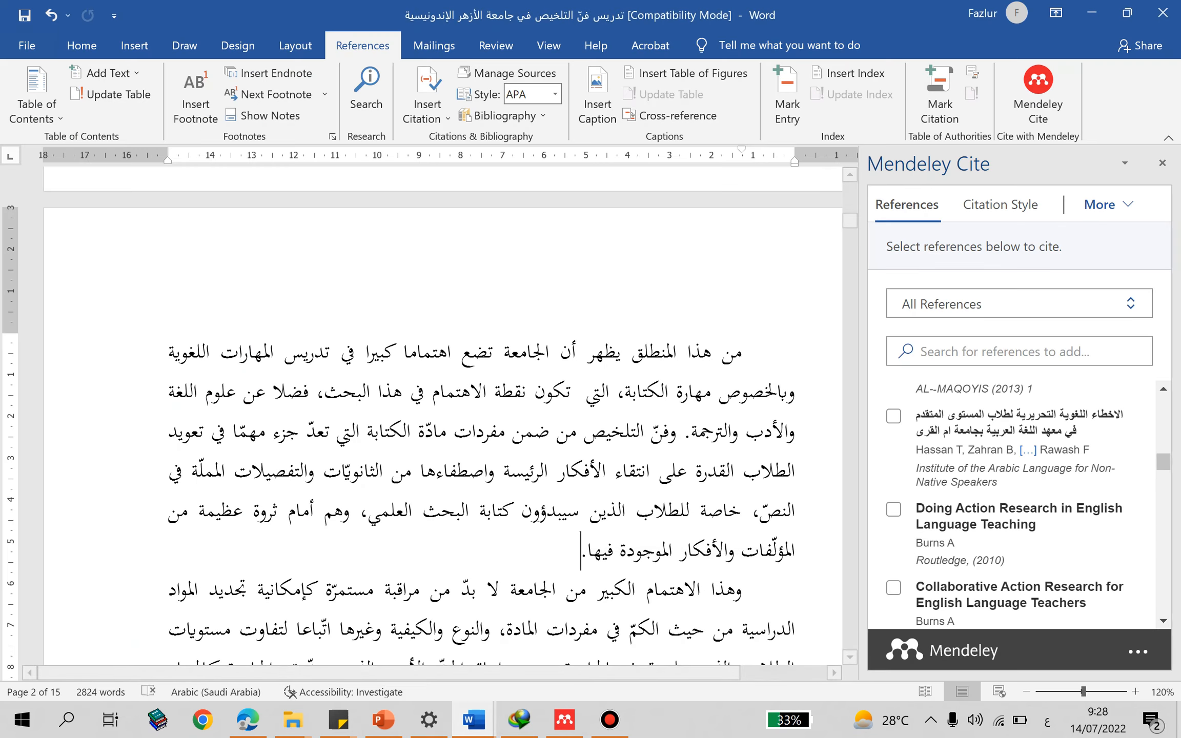
- Look through the Mendeley Cite reference list for the newly imported web page
scroll(1013, 505, "up", 8)
scroll(1012, 505, "up", 5)
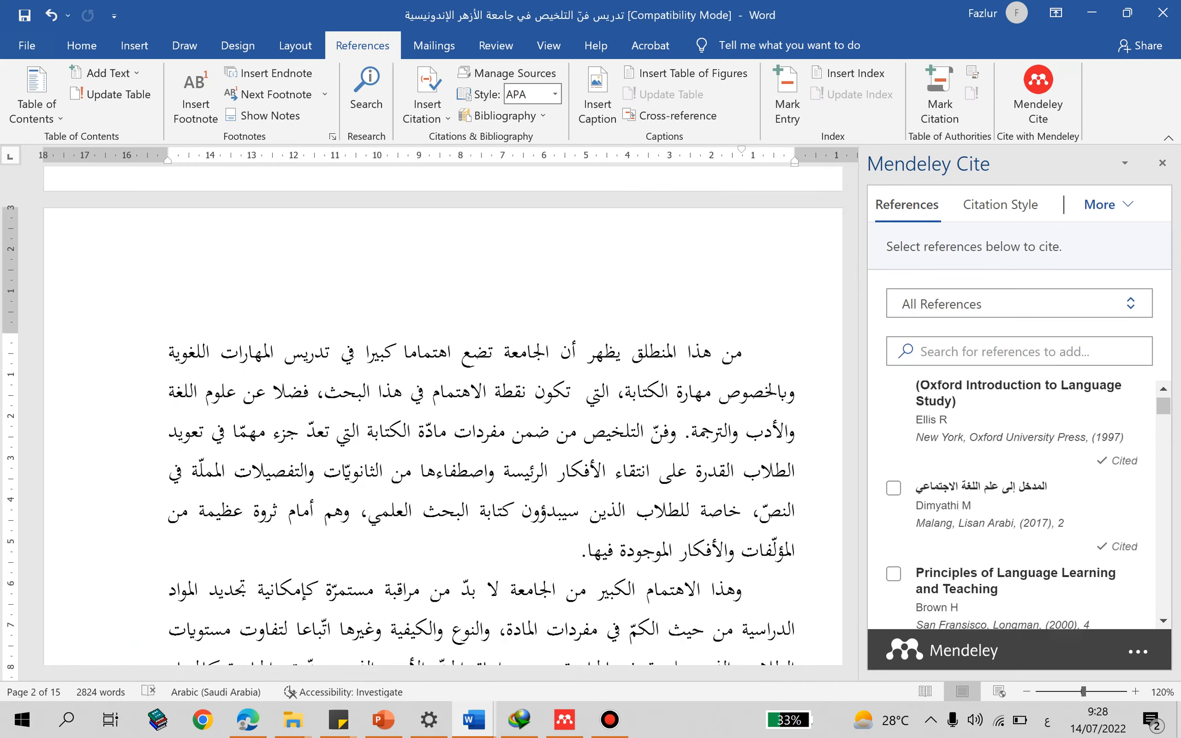
left_click(1000, 204)
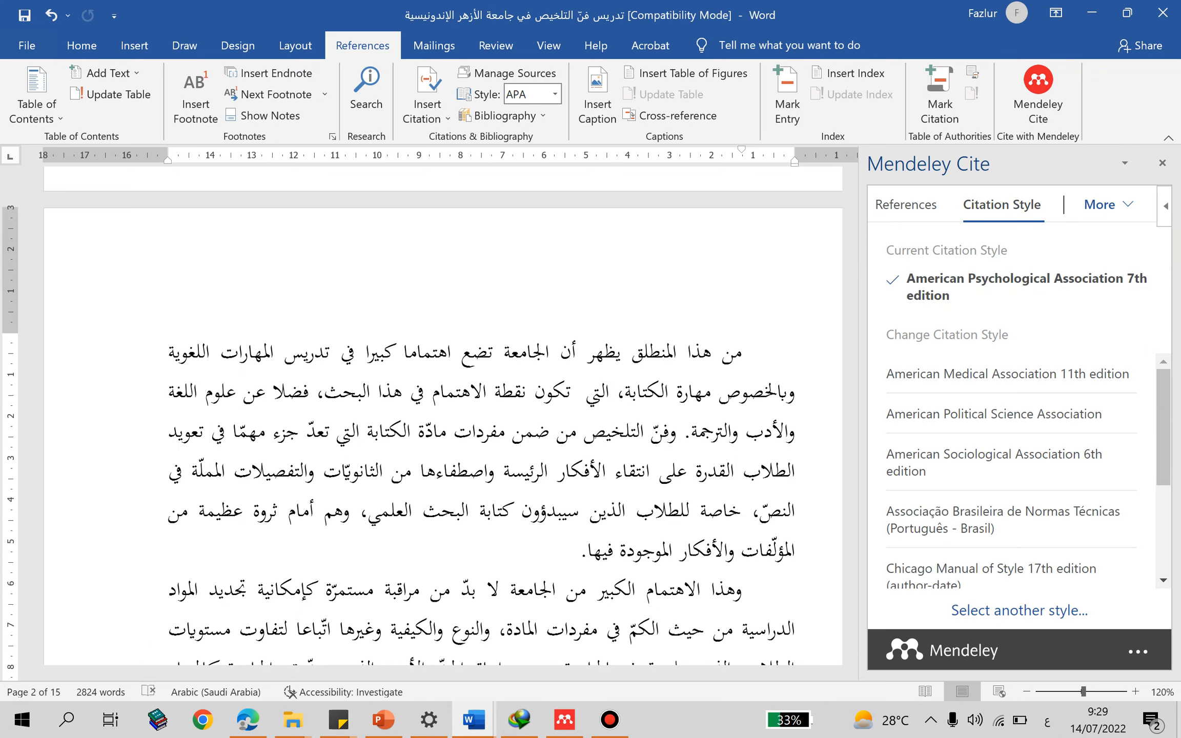
left_click(907, 205)
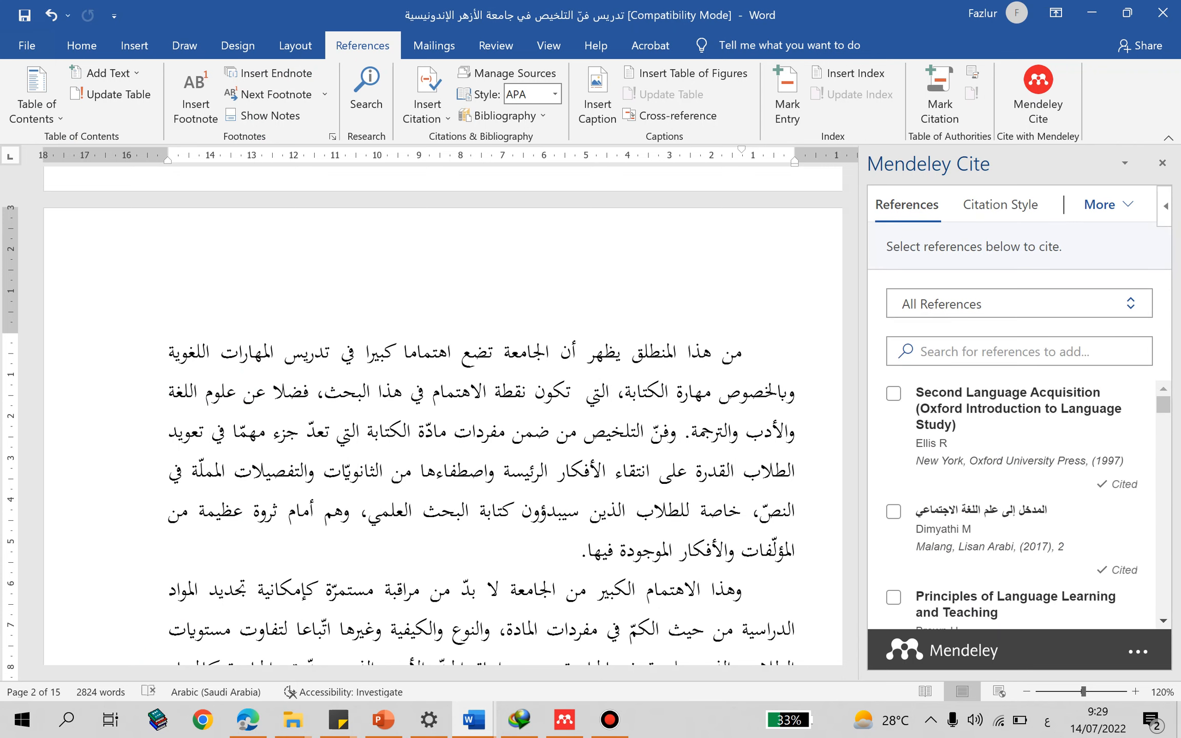
scroll(1012, 505, "down", 2)
scroll(1020, 504, "down", 5)
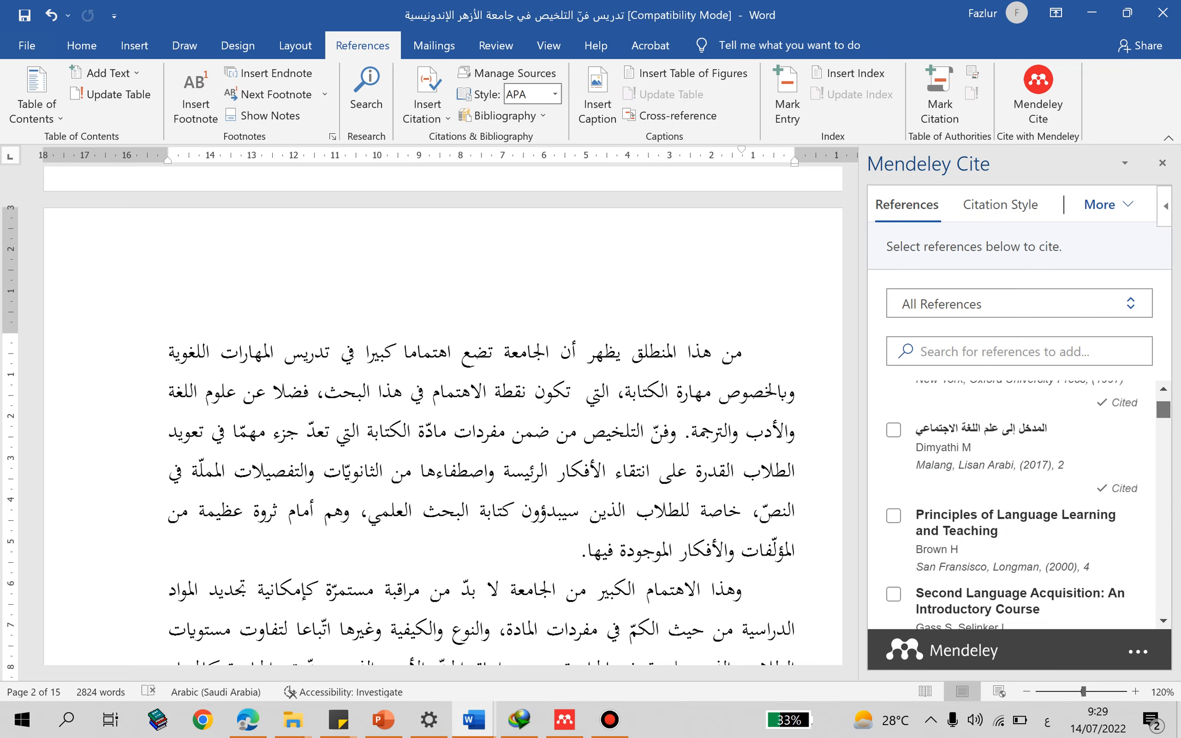
scroll(1012, 504, "down", 10)
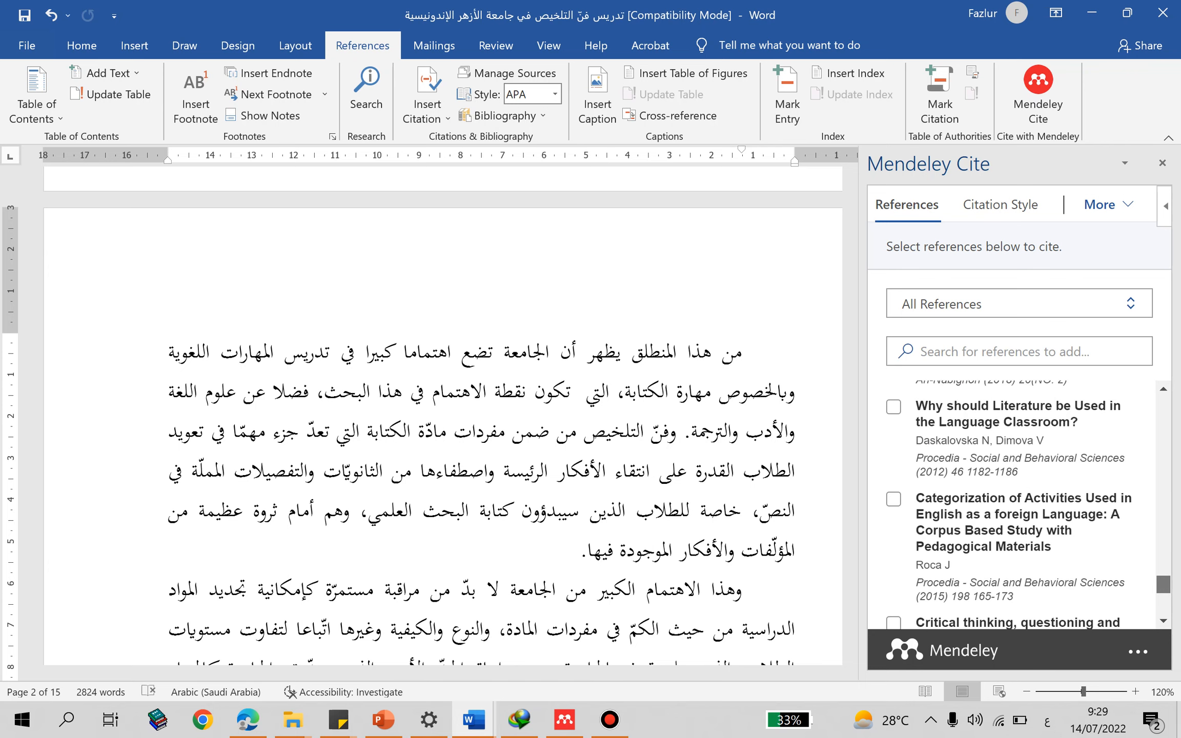
scroll(1020, 505, "up", 8)
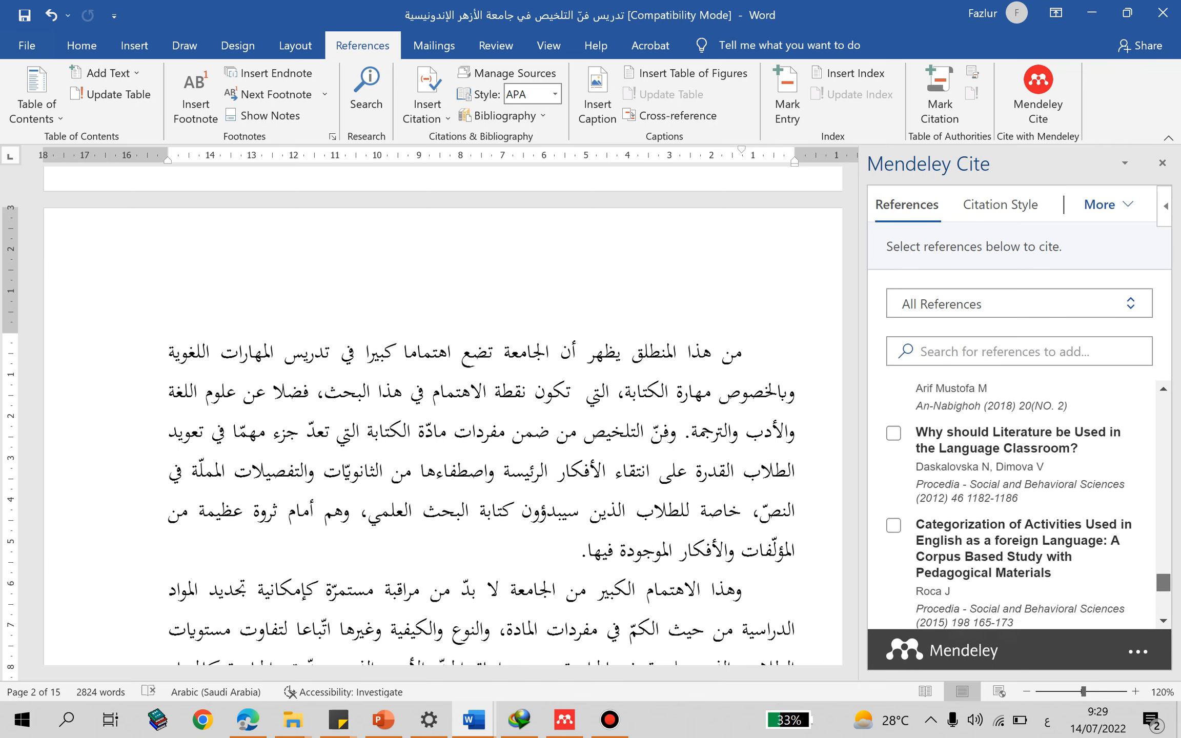
scroll(1020, 505, "up", 5)
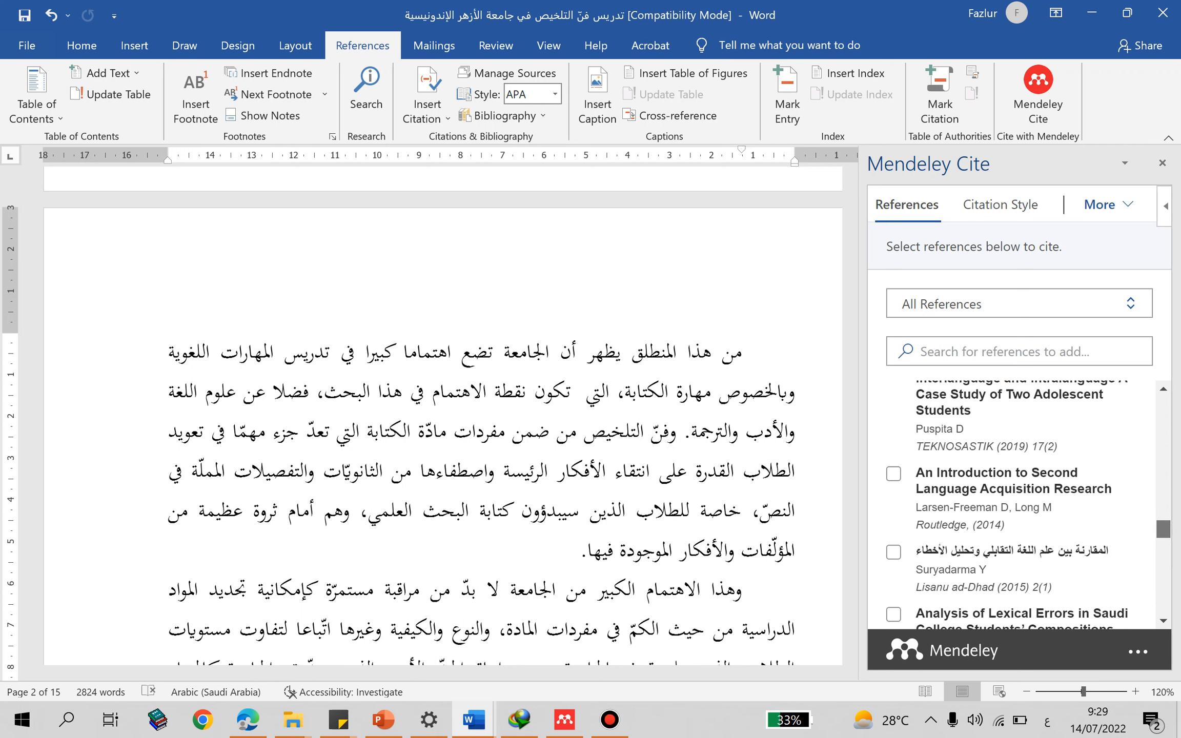
scroll(1020, 504, "up", 6)
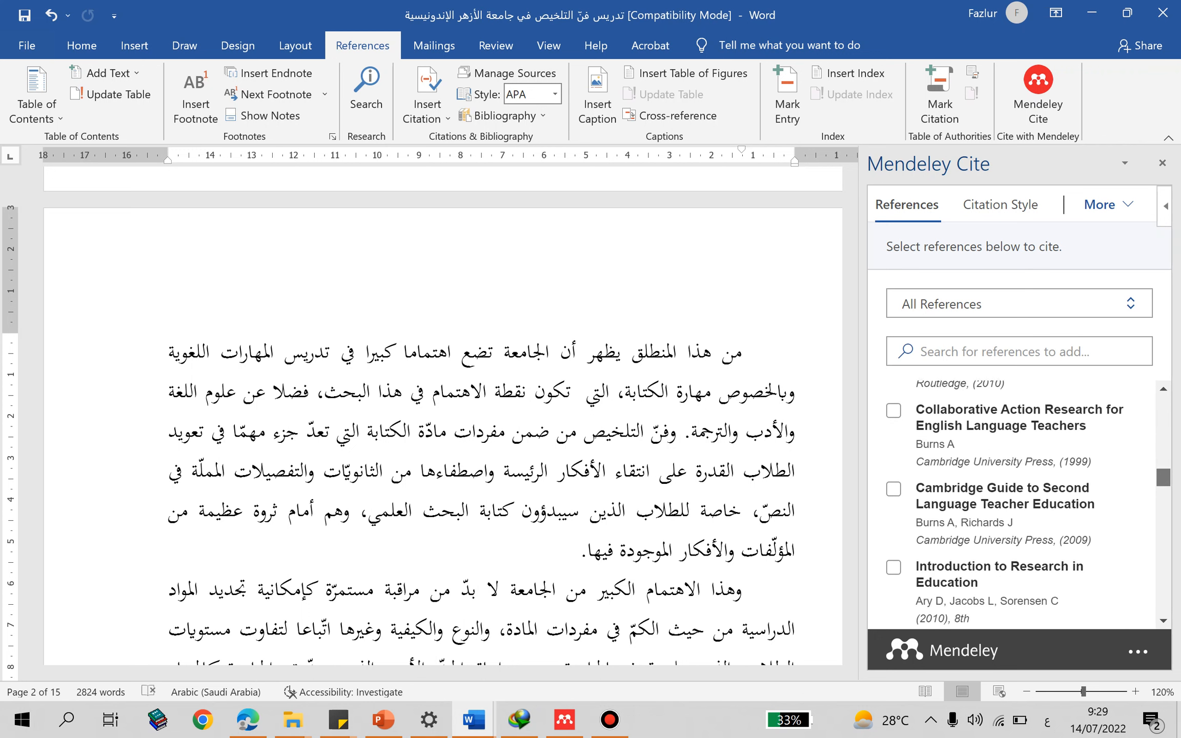
scroll(1020, 505, "up", 1)
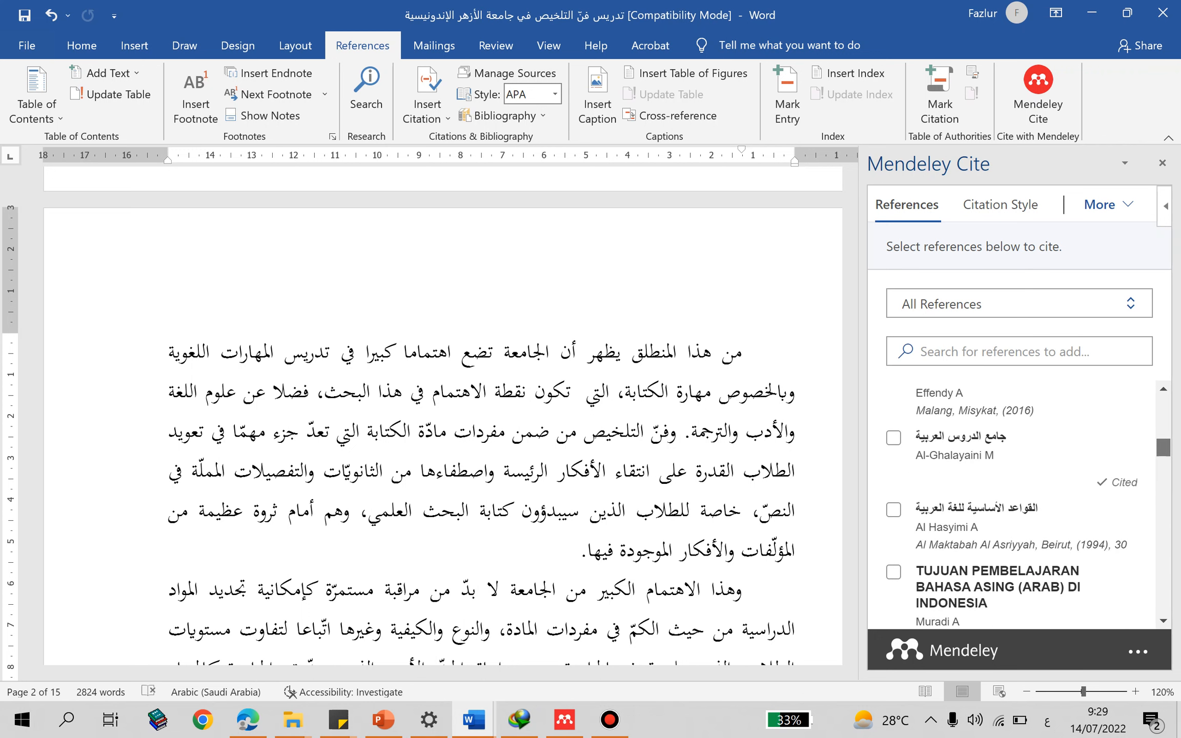
scroll(1020, 505, "up", 6)
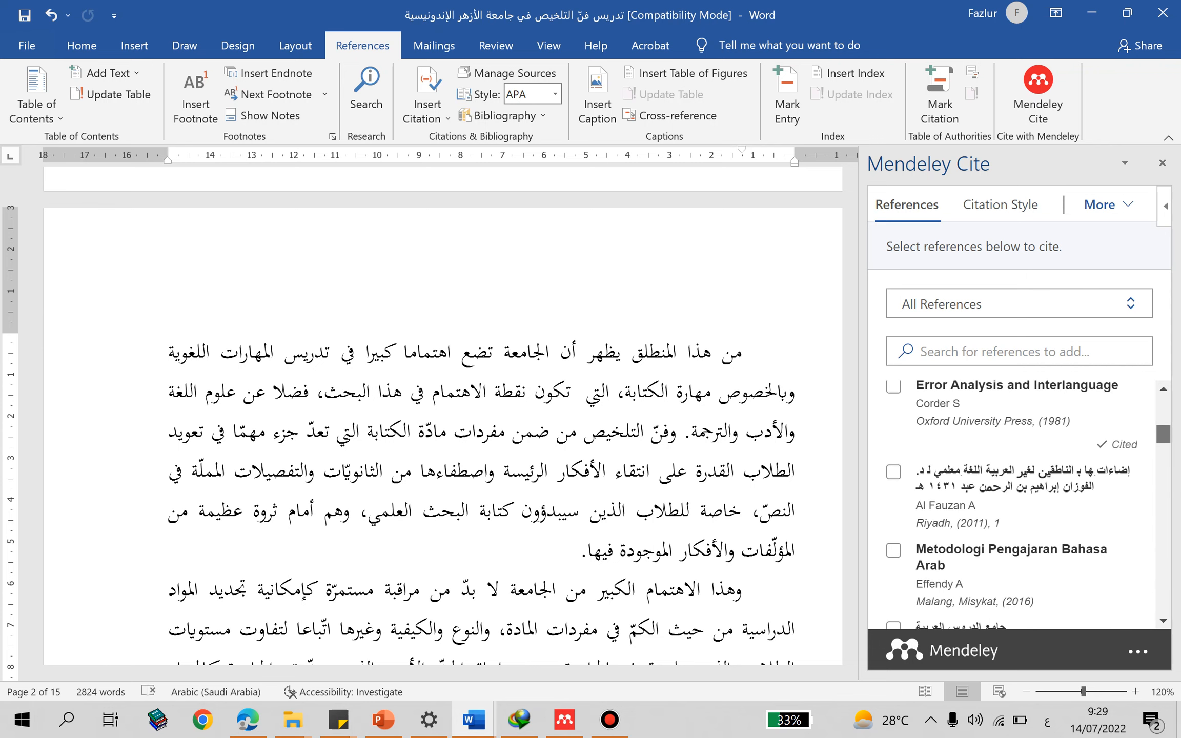
scroll(1020, 505, "up", 6)
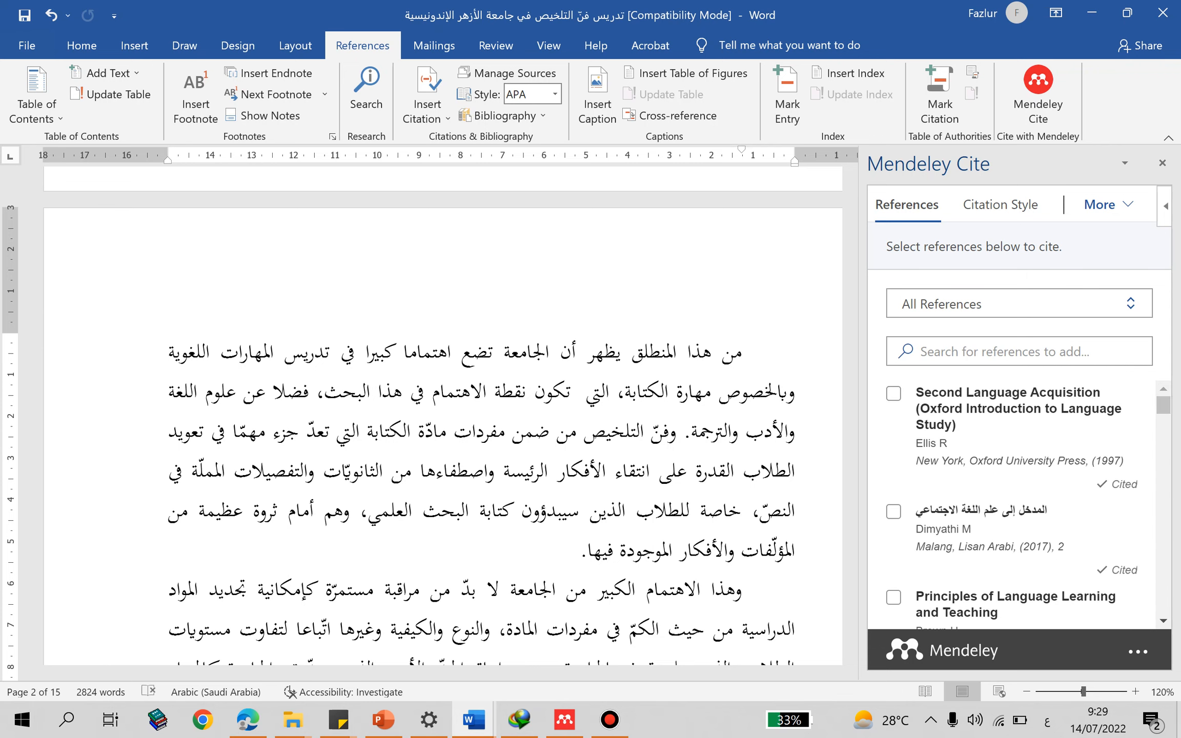
double_click(1066, 393)
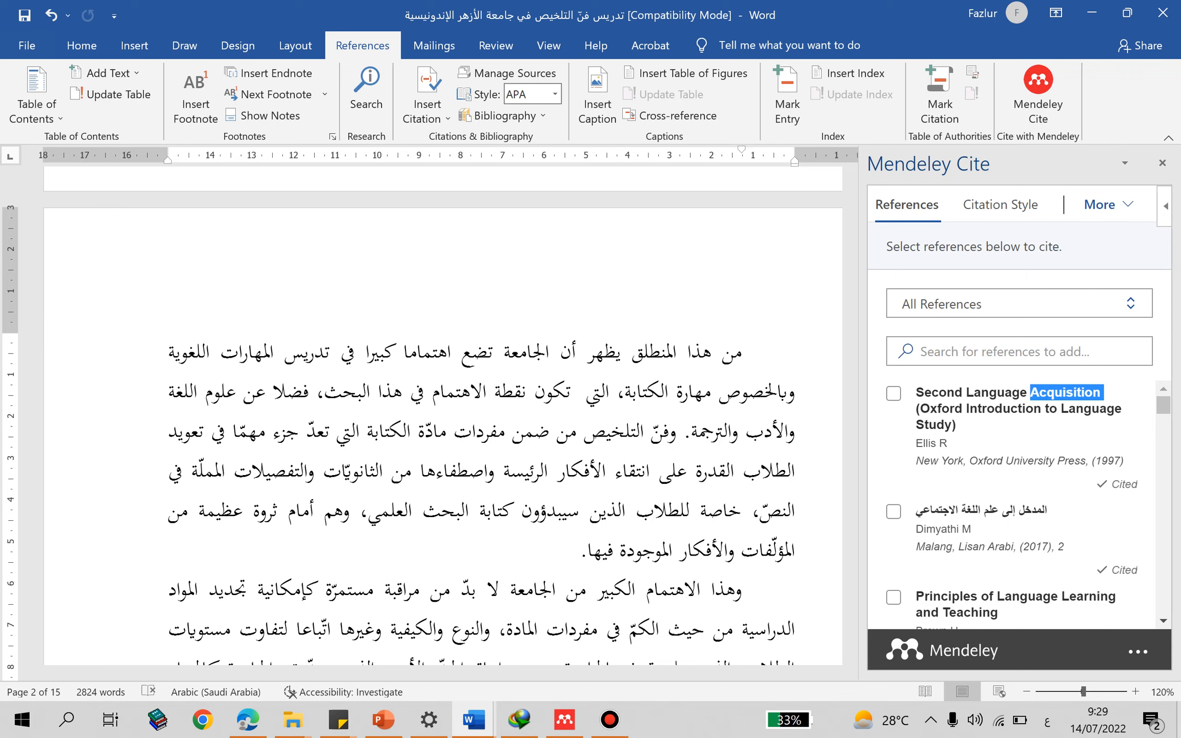
- Refresh the Mendeley Cite references from the library and cite "اجمل بلد عربي - موضوع" at the end of page 2's first paragraph
left_click(1108, 205)
left_click(610, 431)
left_click(580, 552)
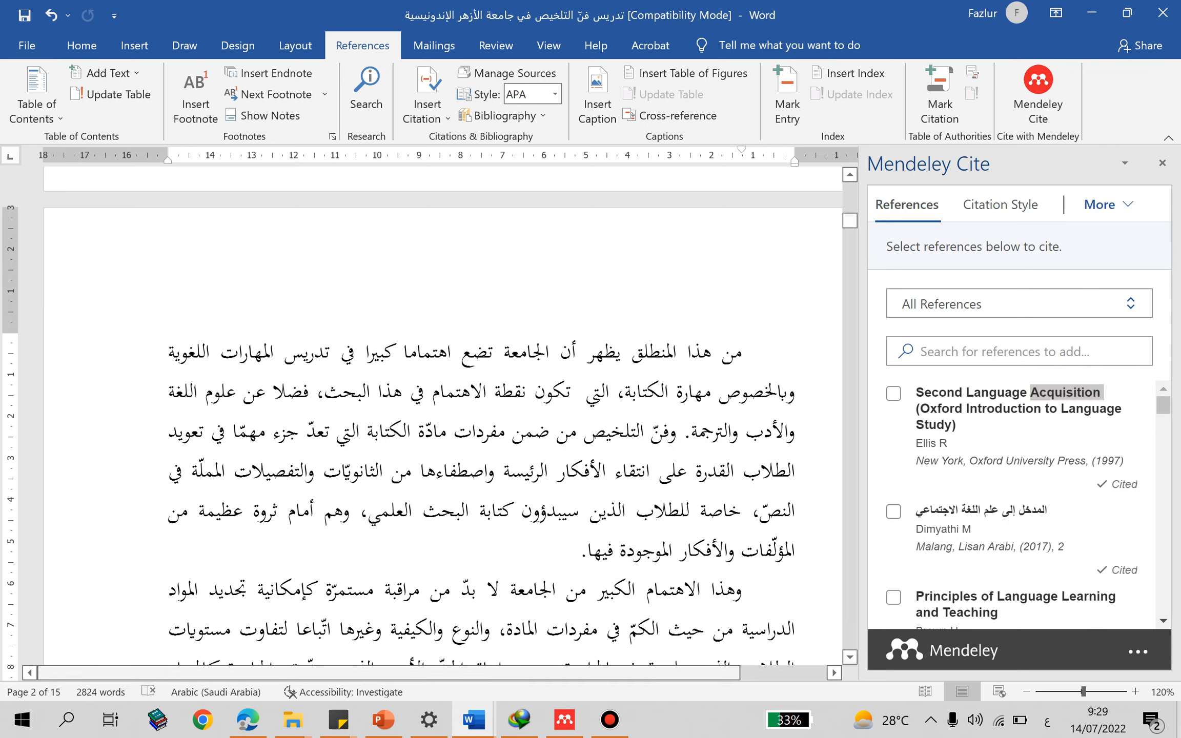
left_click(1039, 95)
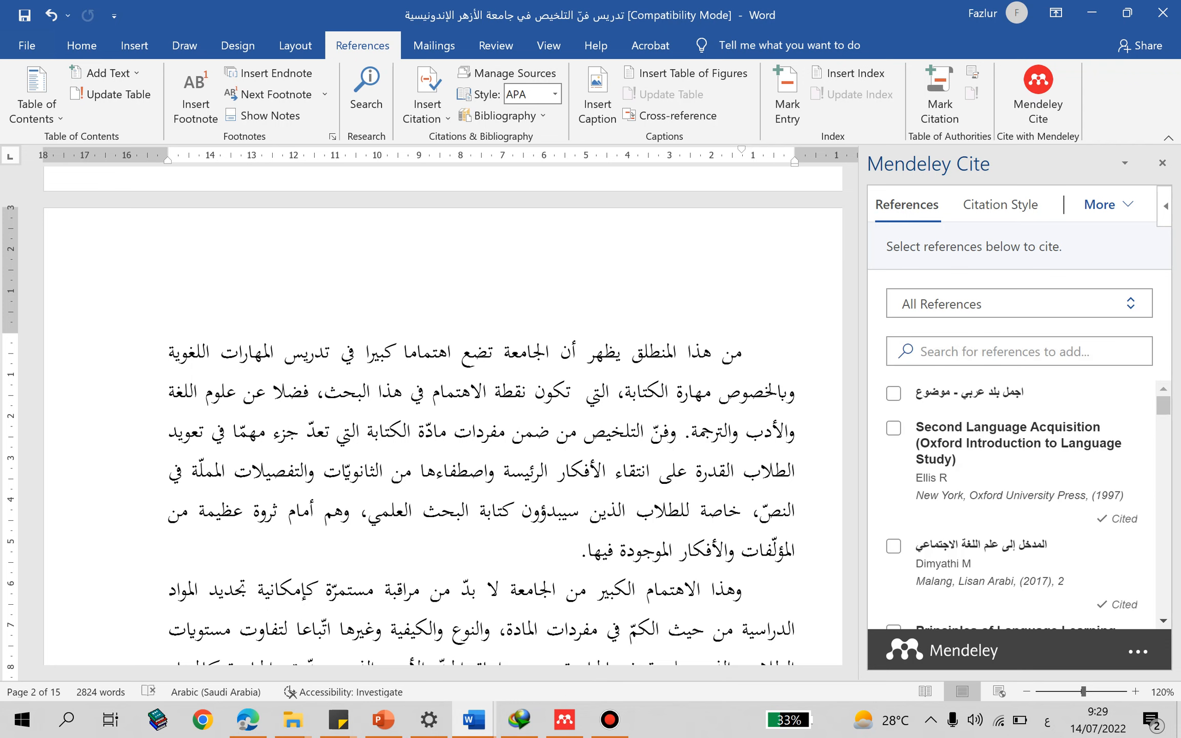
left_click(894, 393)
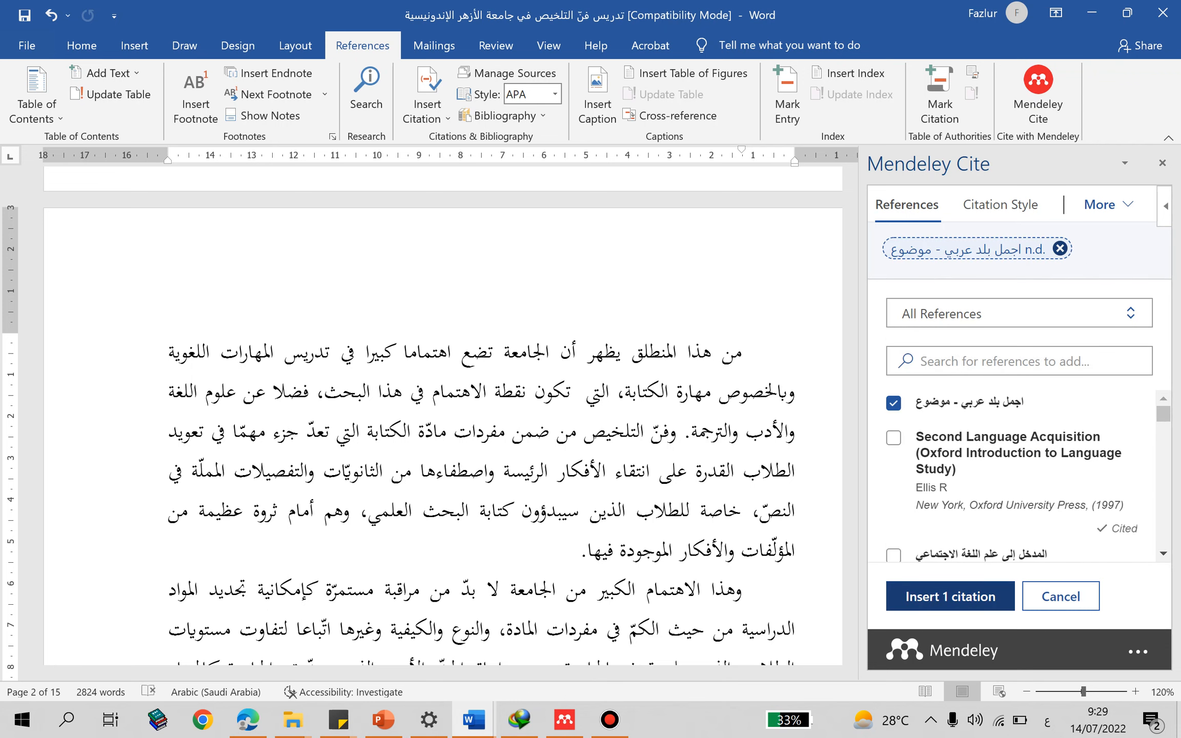
left_click(951, 596)
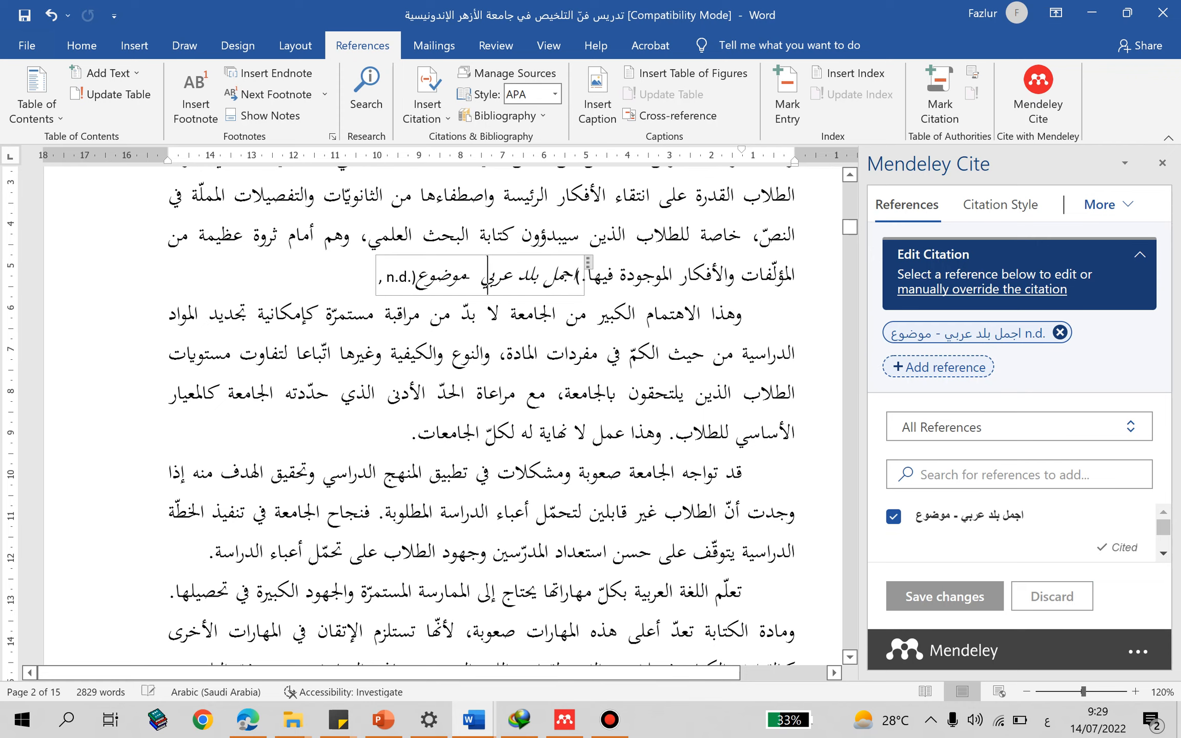
- Highlight the text of the inserted web page citation to examine how it is formatted
key("Right")
key("Right")
key("Right")
key("Right")
key("Right")
key("Right")
key("Right")
key("Right")
key("Right")
key("Right")
key("Right")
key("Right")
key("Right")
key("Right")
key("Right")
key("Right")
key("Right")
key("Right")
key("Right")
key("Right")
key("shift+End")
left_click_drag(416, 277, 398, 277)
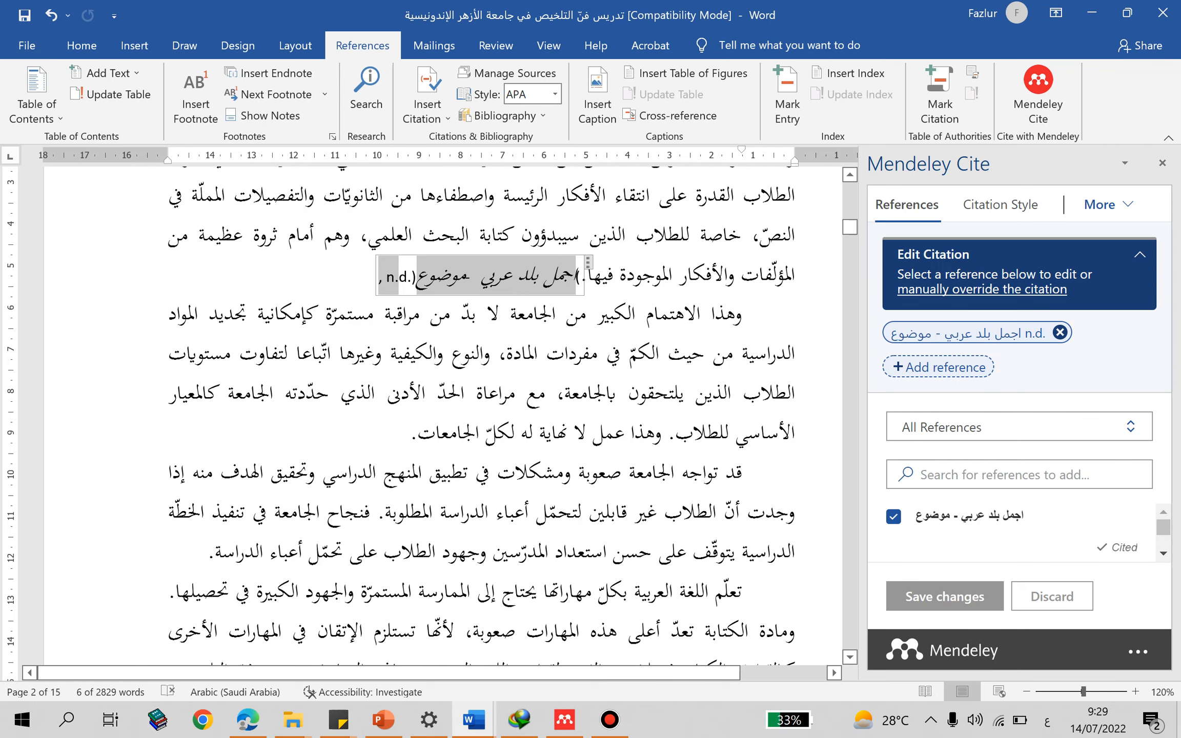
- Insert a citation for "PROSES PEMEROLEHAN BAHASA PADA ANAK" at the end of the second paragraph on page 2
left_click(506, 354)
left_click(564, 277)
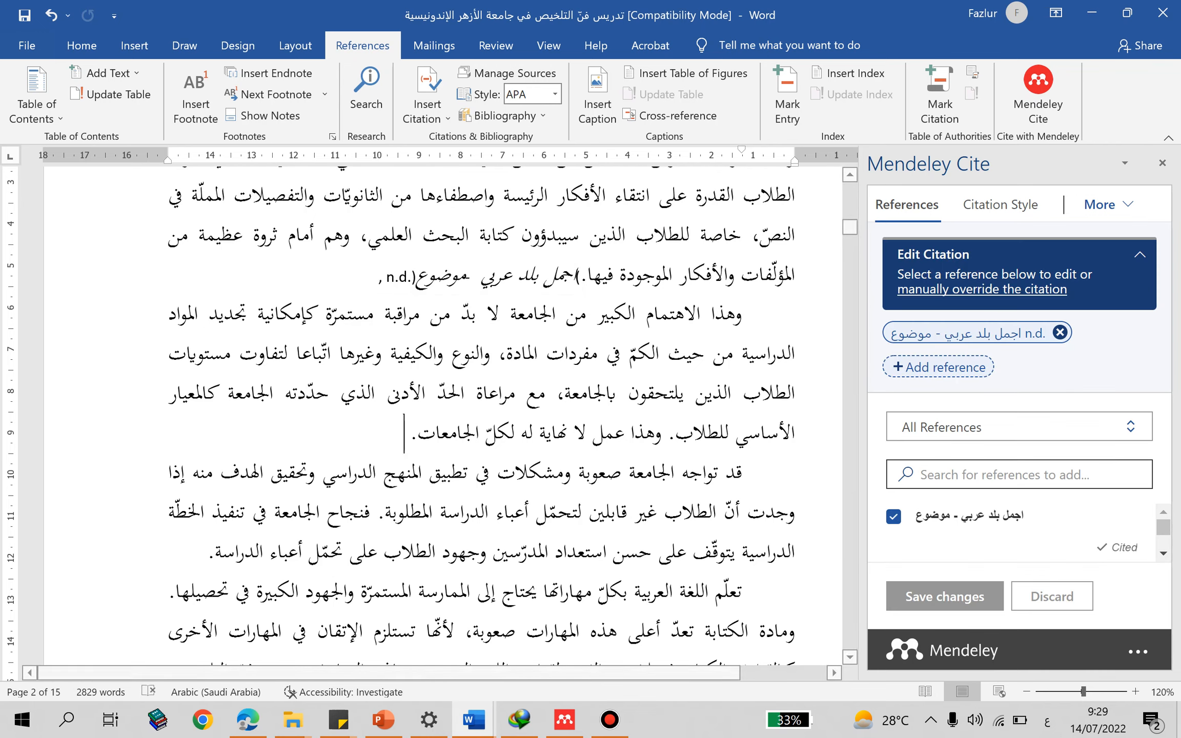
scroll(1019, 505, "down", 1)
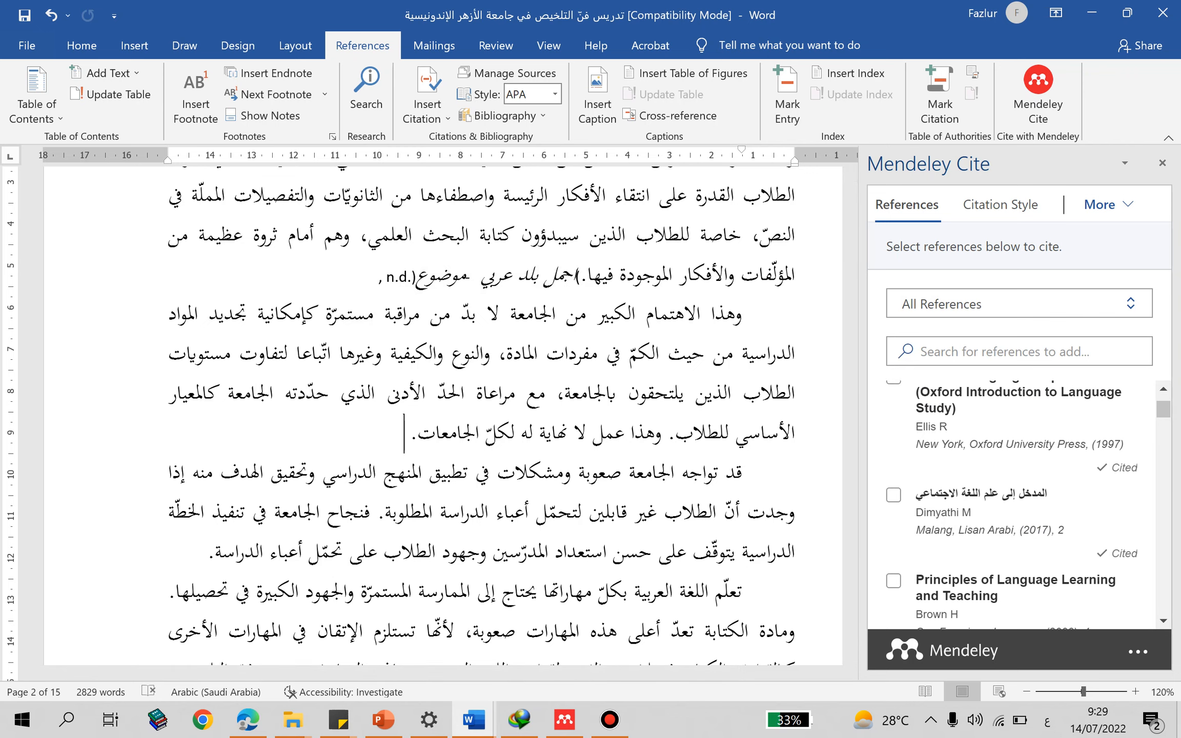
scroll(1019, 505, "down", 1)
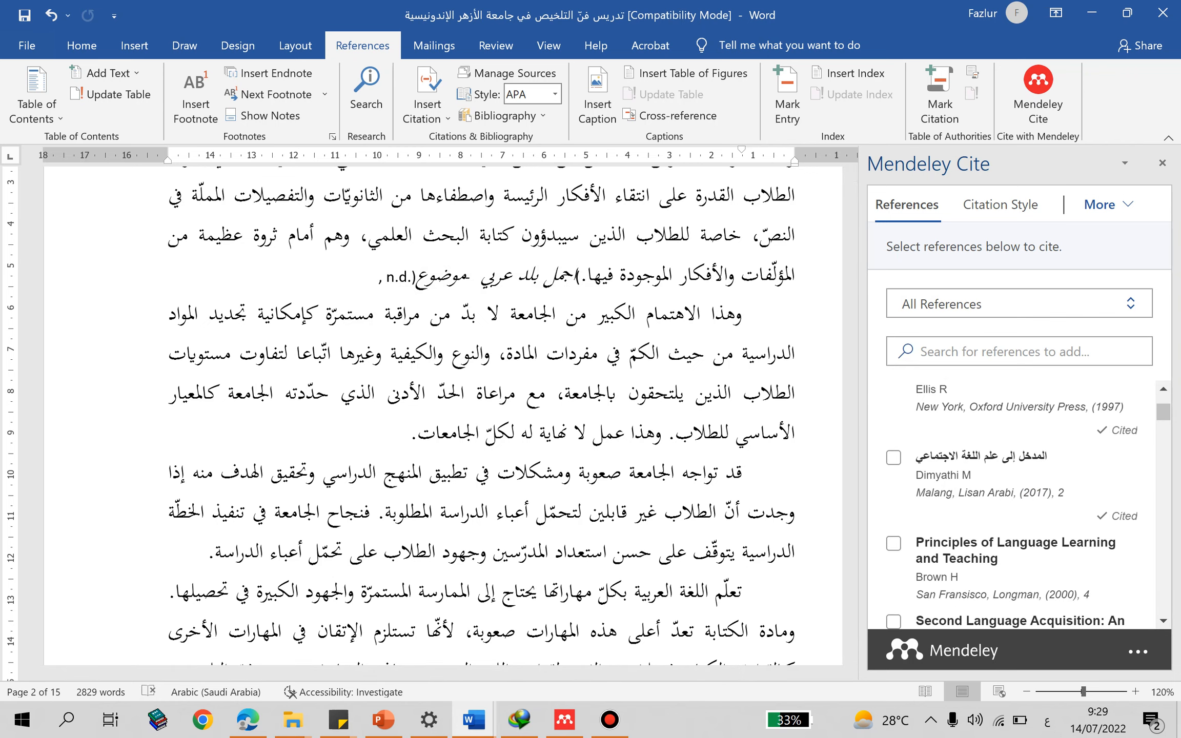
scroll(1019, 505, "down", 3)
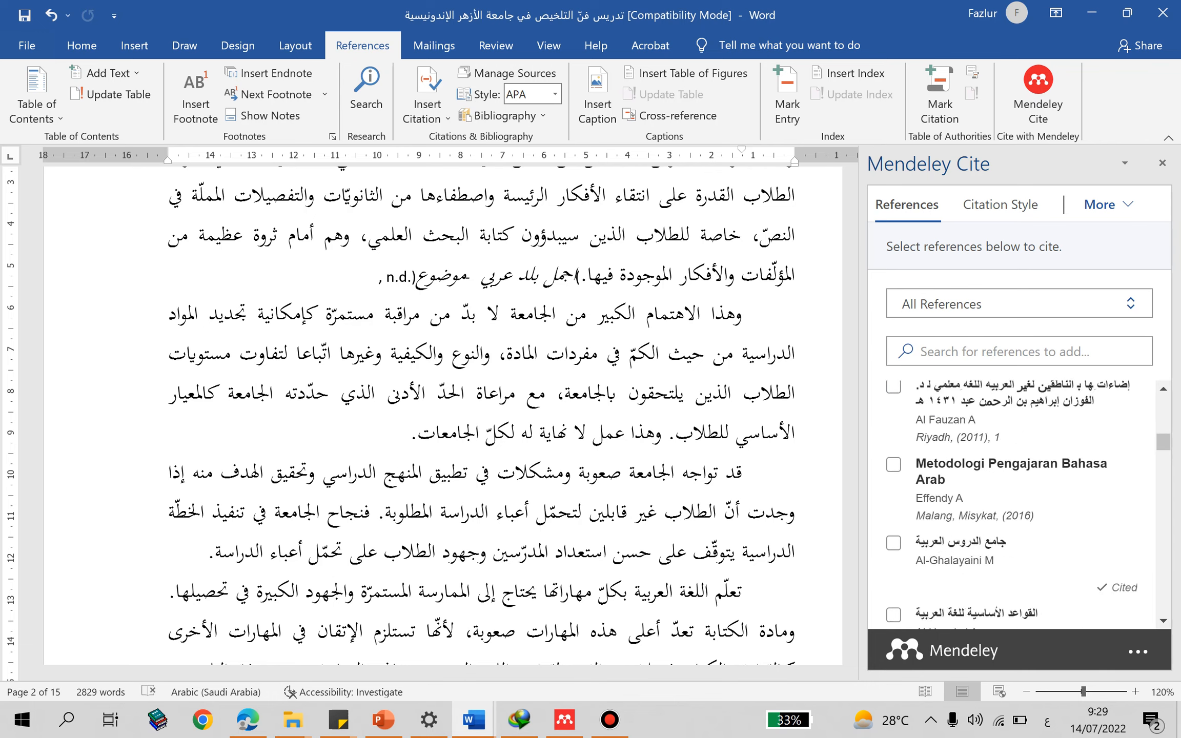
scroll(1018, 505, "down", 5)
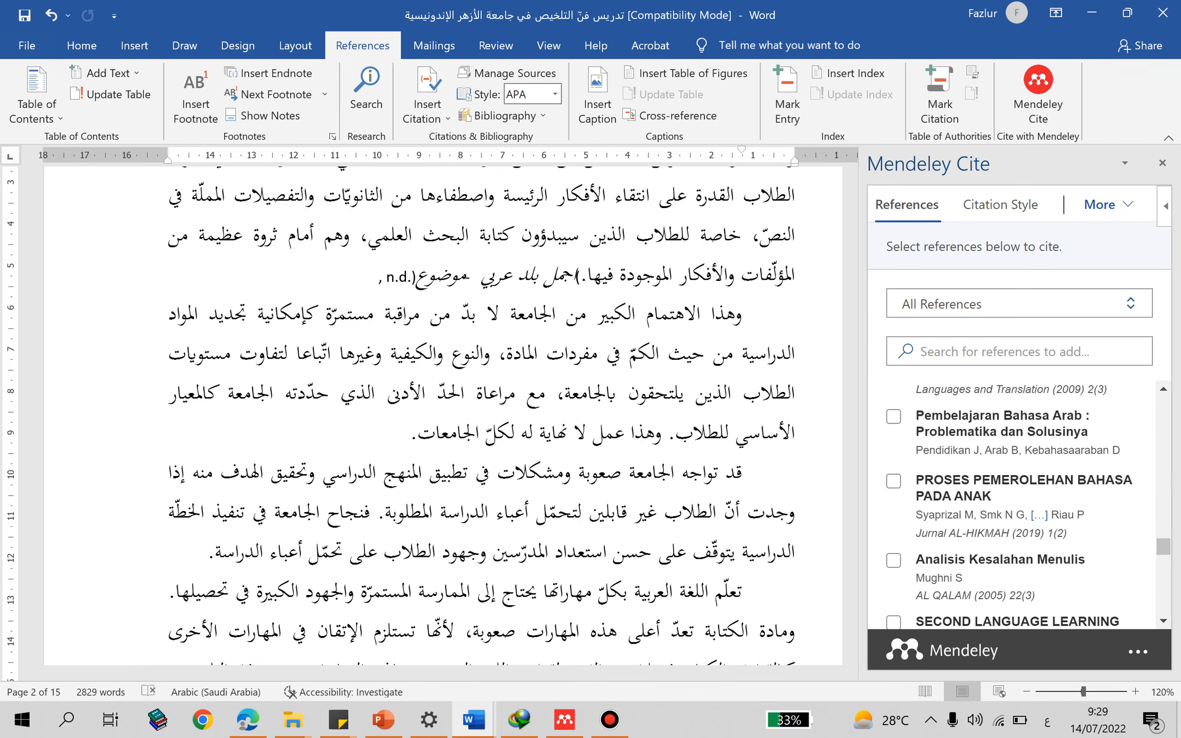
left_click(893, 481)
left_click(950, 596)
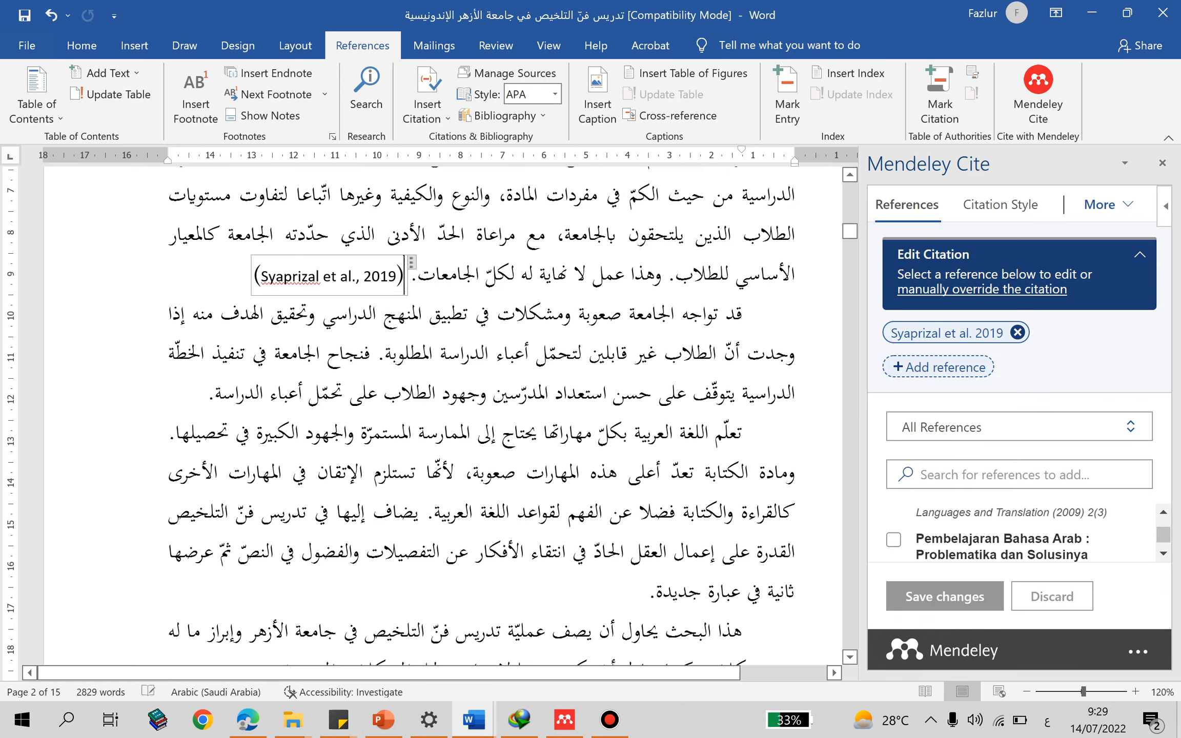
- Cite "Critical thinking, questioning and student engagement in Korean university English courses" at the end of the third paragraph on page 2
left_click(206, 394)
scroll(1019, 505, "down", 5)
left_click(894, 587)
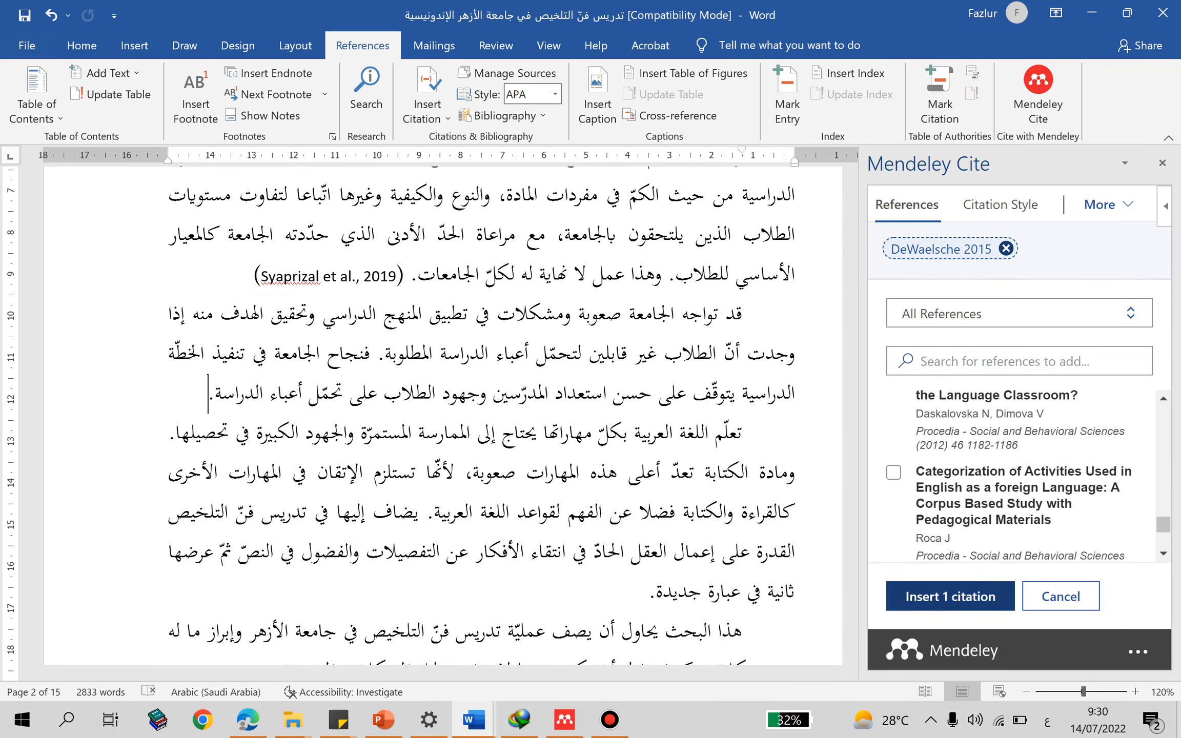
left_click(950, 596)
- Go to the "قائمة المراجع" section on page 15 and highlight its existing Arabic entries for review
scroll(443, 358, "down", 6)
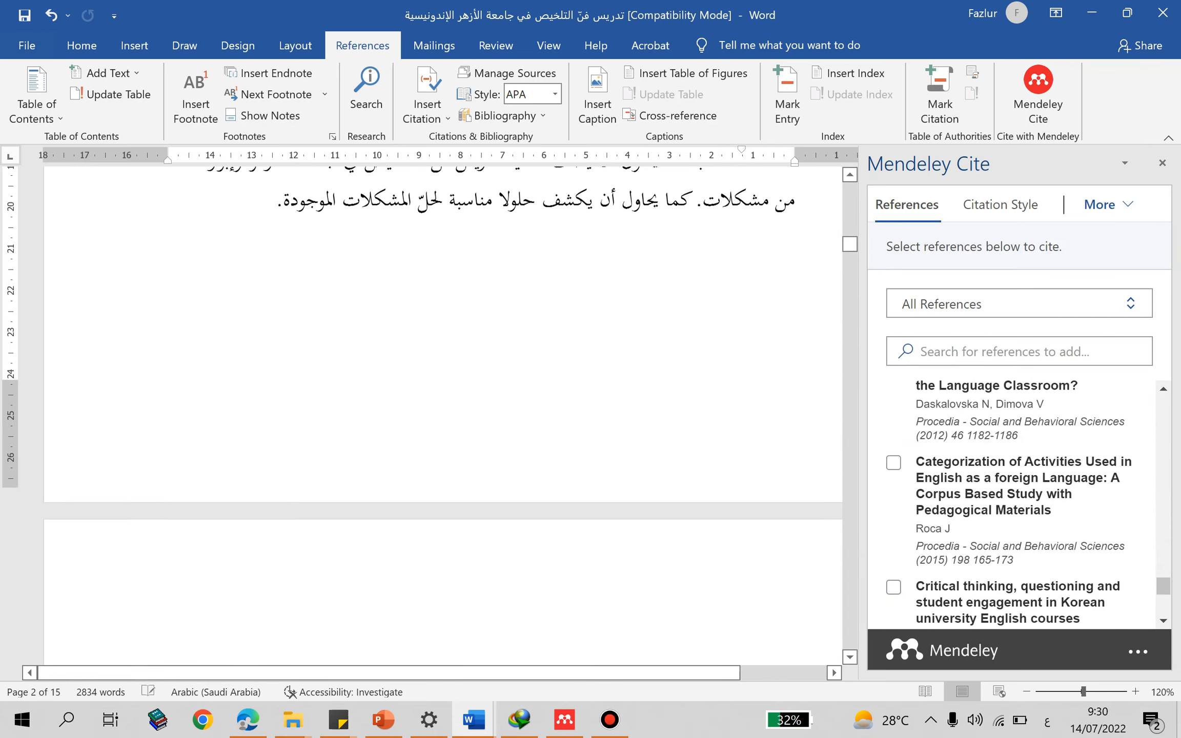
scroll(443, 410, "down", 1)
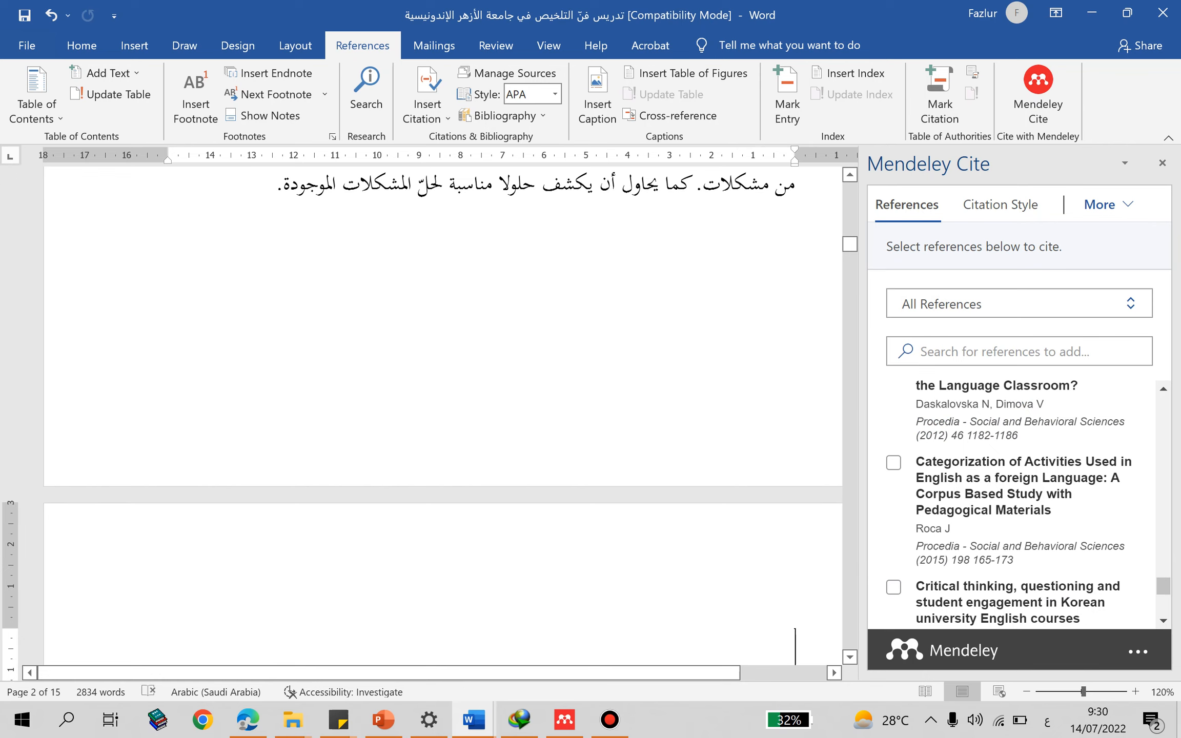
scroll(443, 410, "down", 3)
left_click_drag(850, 250, 850, 629)
left_click(753, 259)
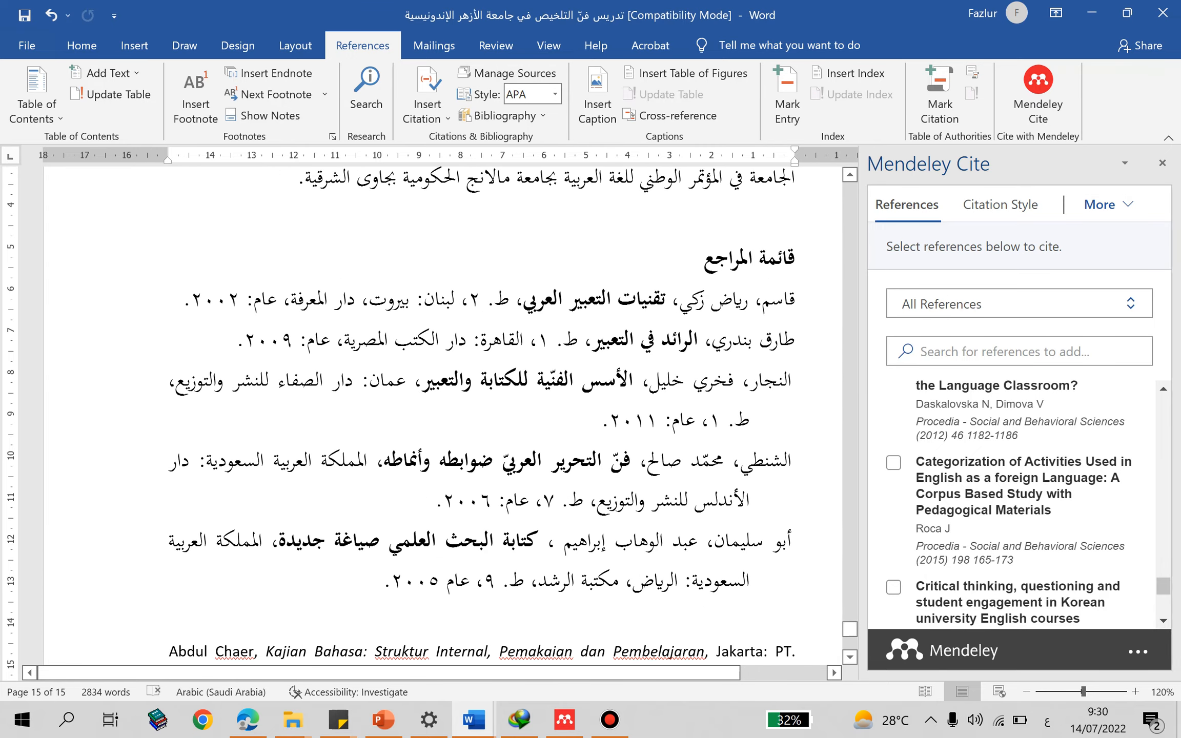
left_click_drag(795, 300, 175, 300)
left_click(601, 421)
left_click(564, 541)
left_click_drag(794, 300, 328, 584)
left_click(404, 581)
- Add two blank lines under the heading "قائمة المراجع" and insert the Mendeley bibliography directly below the heading
left_click(795, 300)
key("Return")
key("Return")
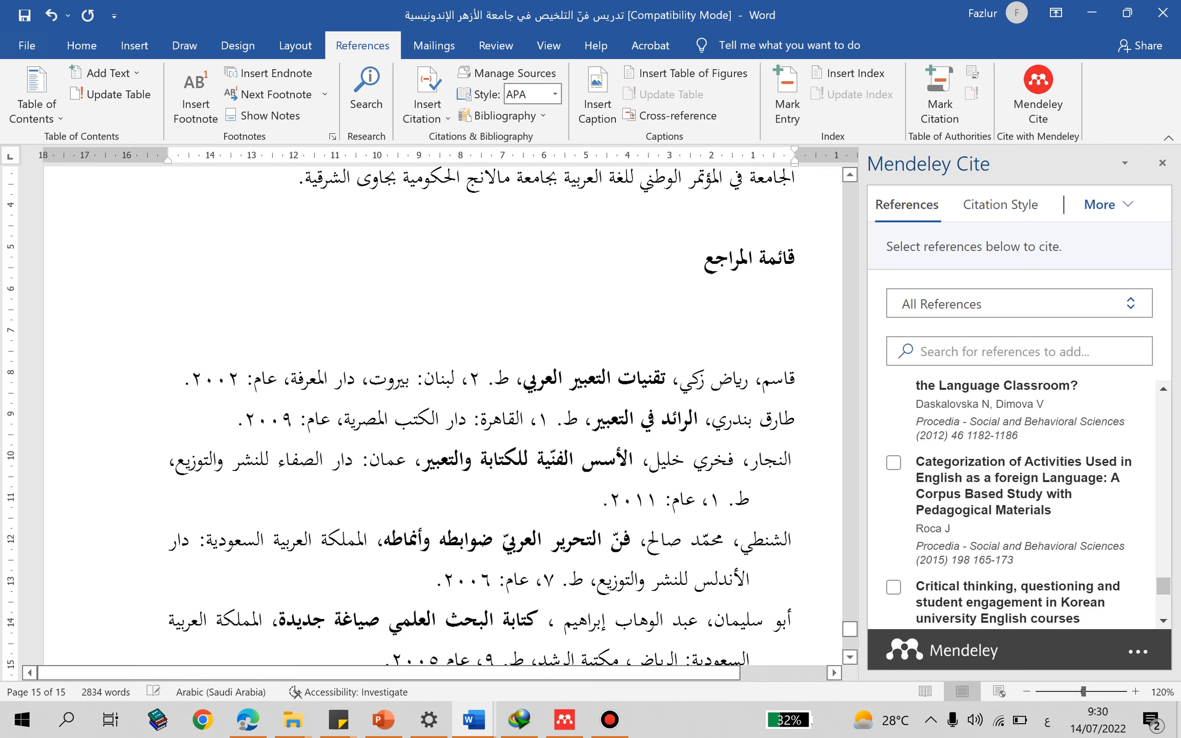
left_click(795, 299)
left_click(1108, 205)
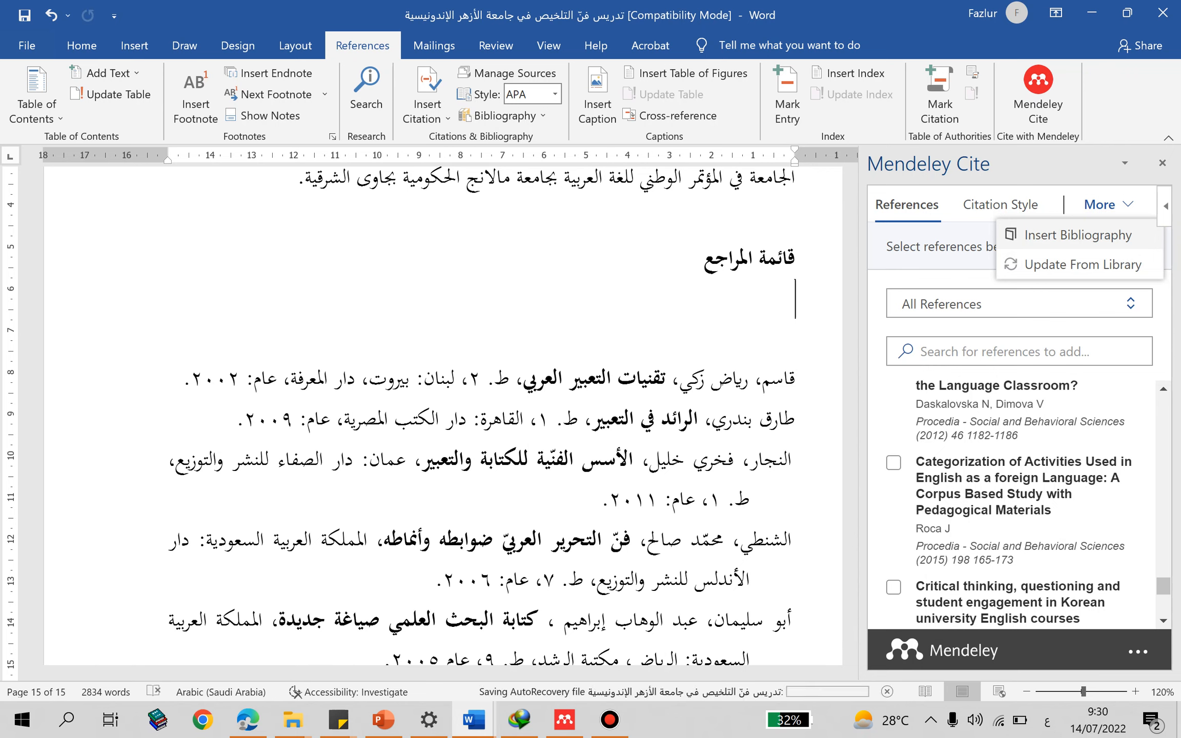
left_click(1076, 235)
left_click(1022, 289)
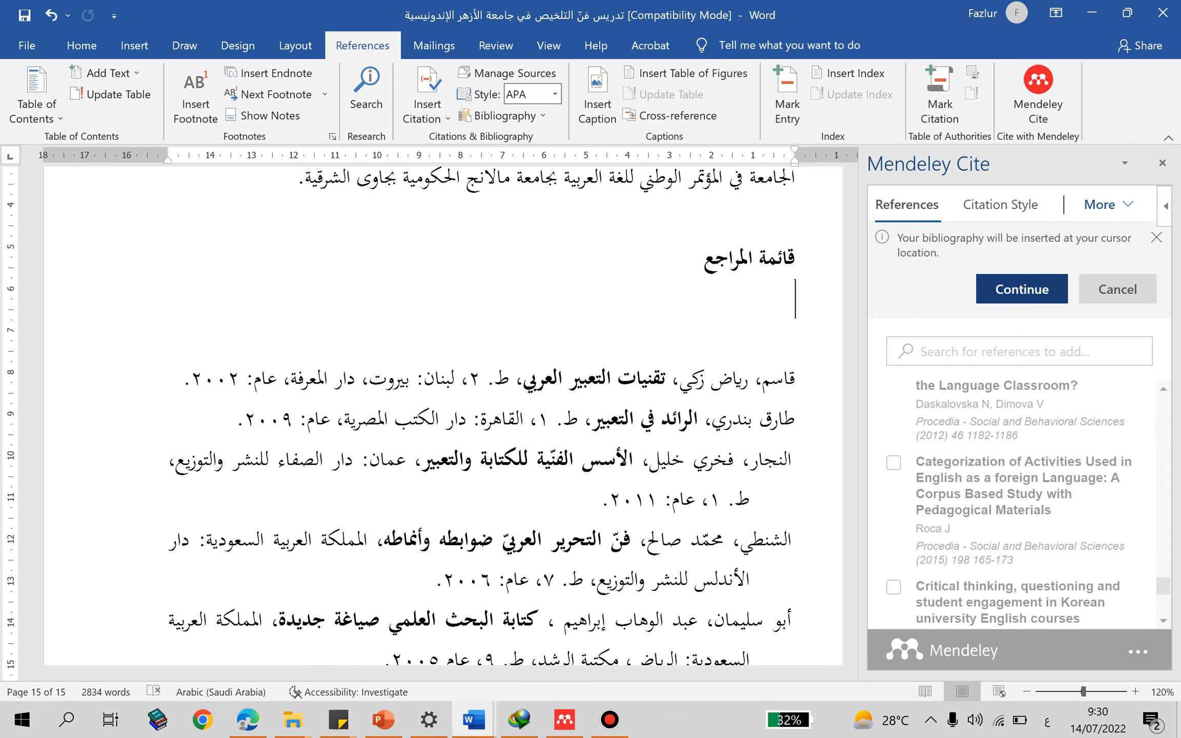
- Left-align all entries of the newly inserted Mendeley bibliography under the heading "قائمة المراجع"
left_click(632, 291)
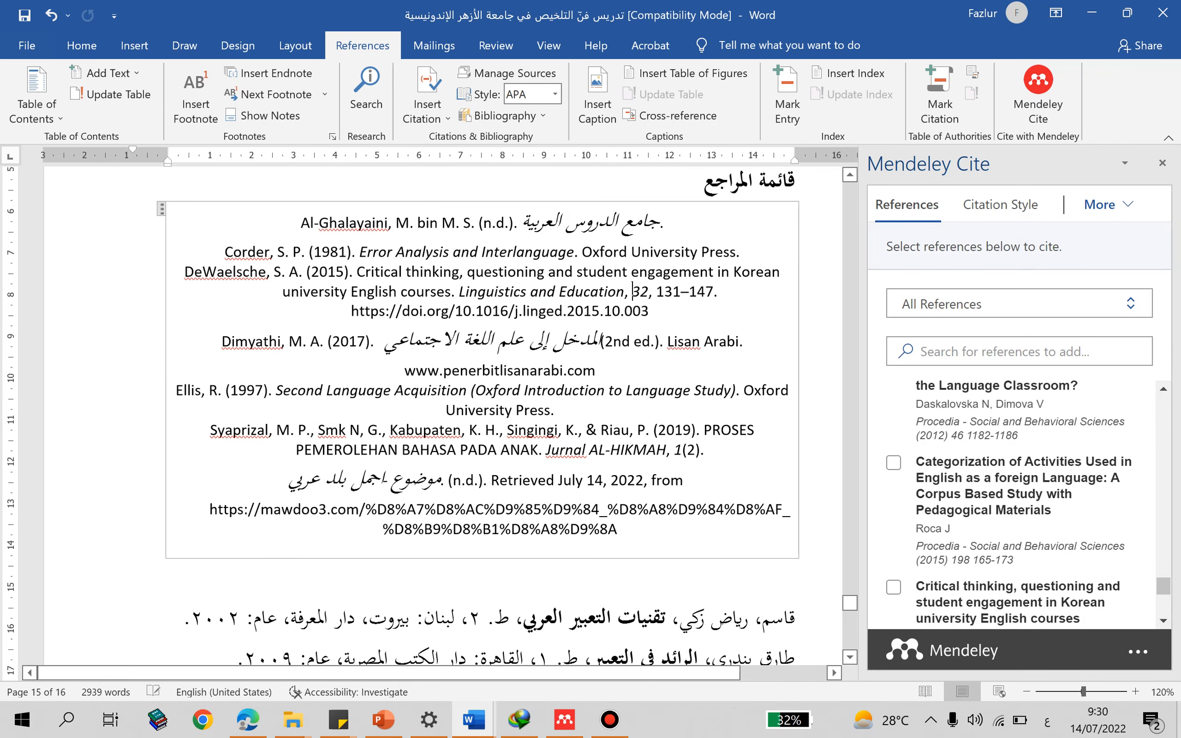
left_click_drag(666, 222, 790, 510)
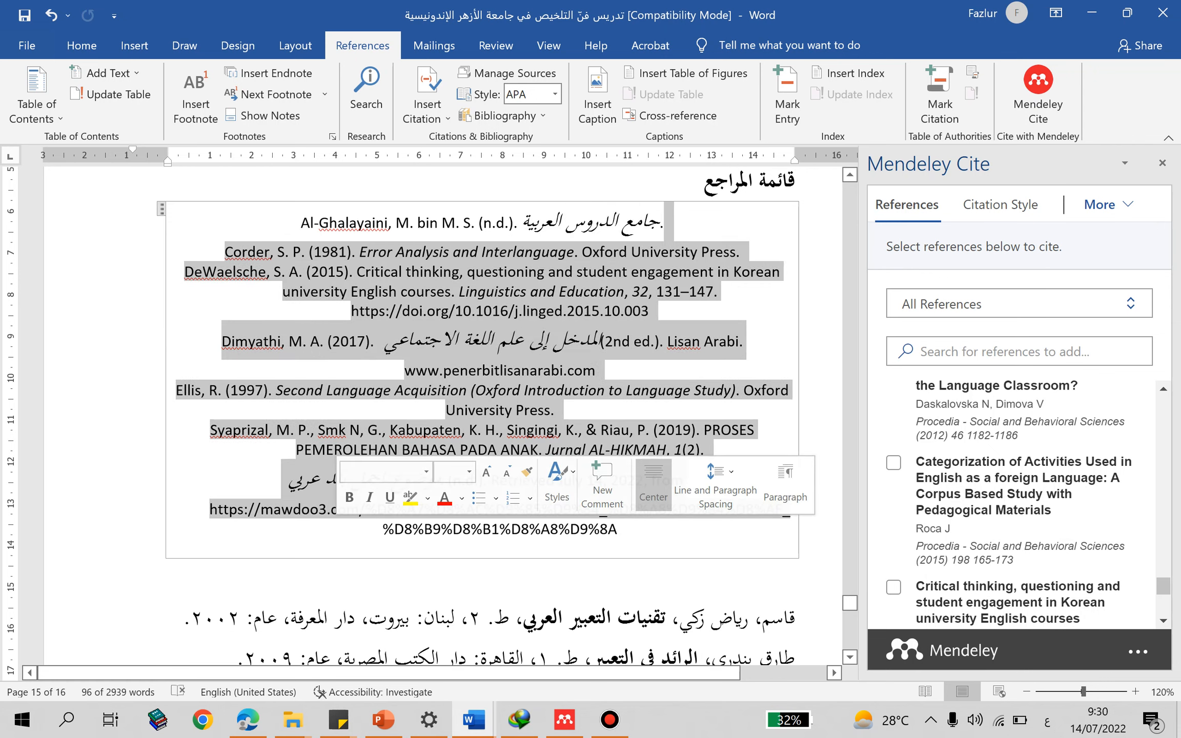
key("ctrl+Shift_R")
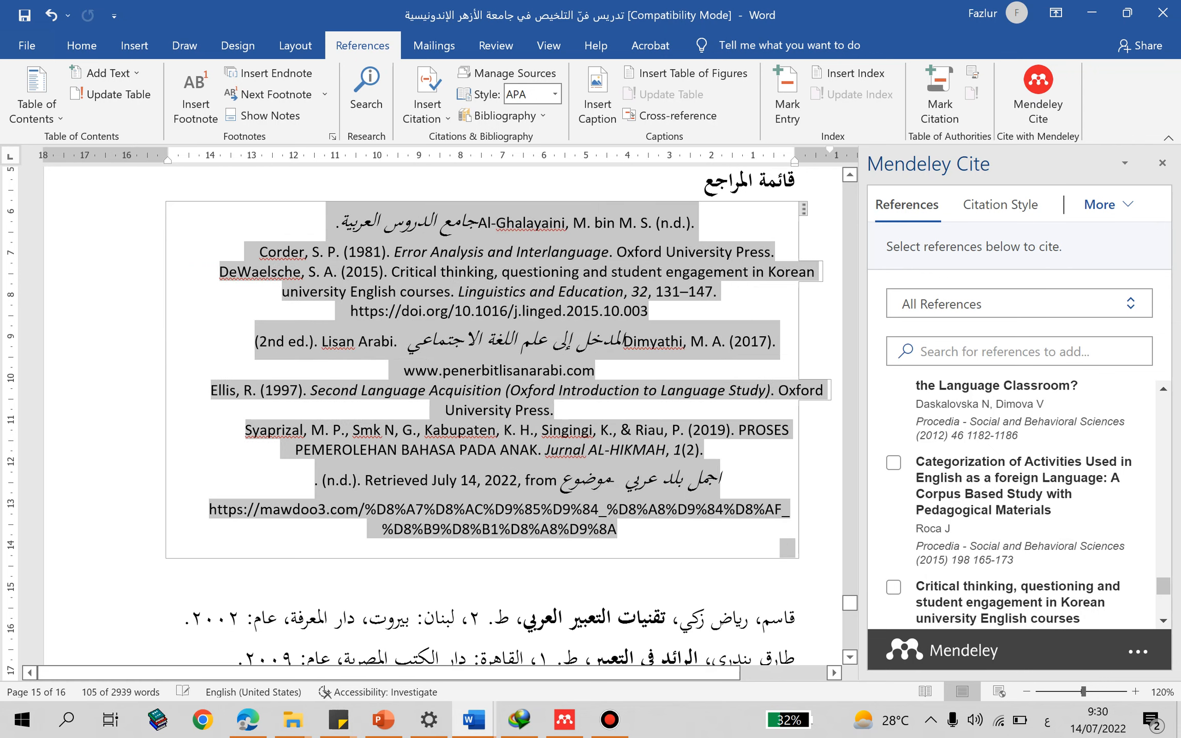
key("ctrl+z")
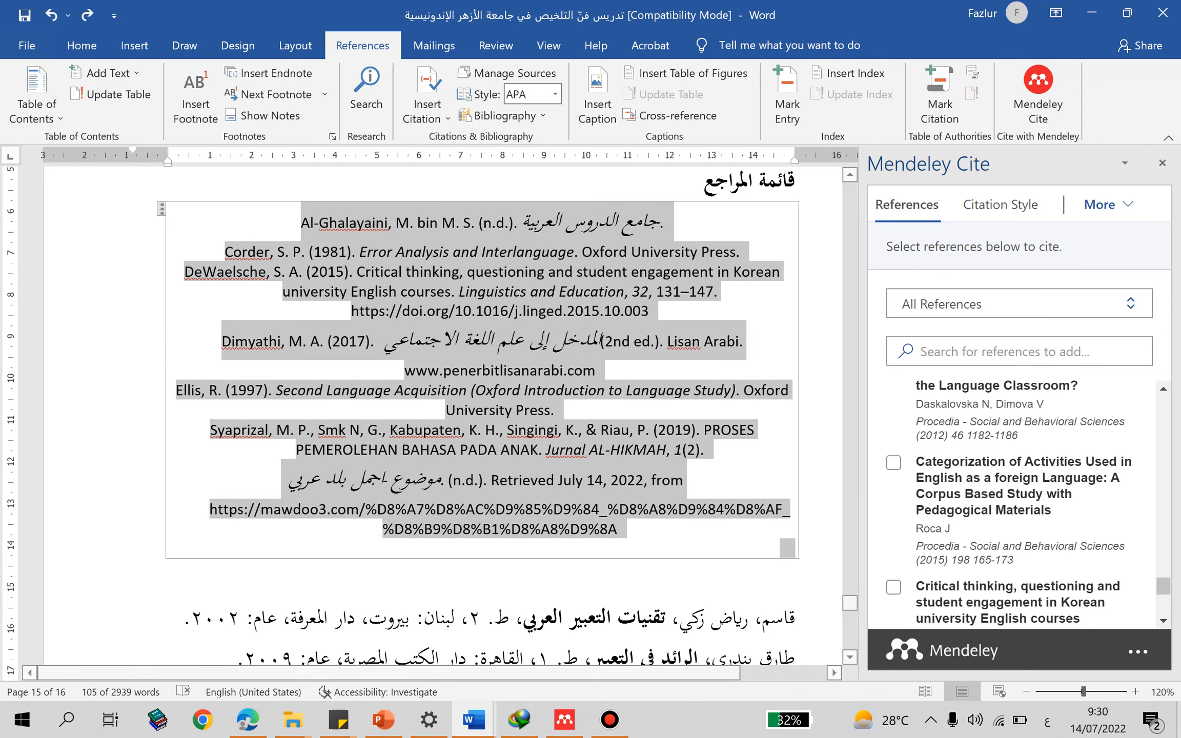
left_click(81, 45)
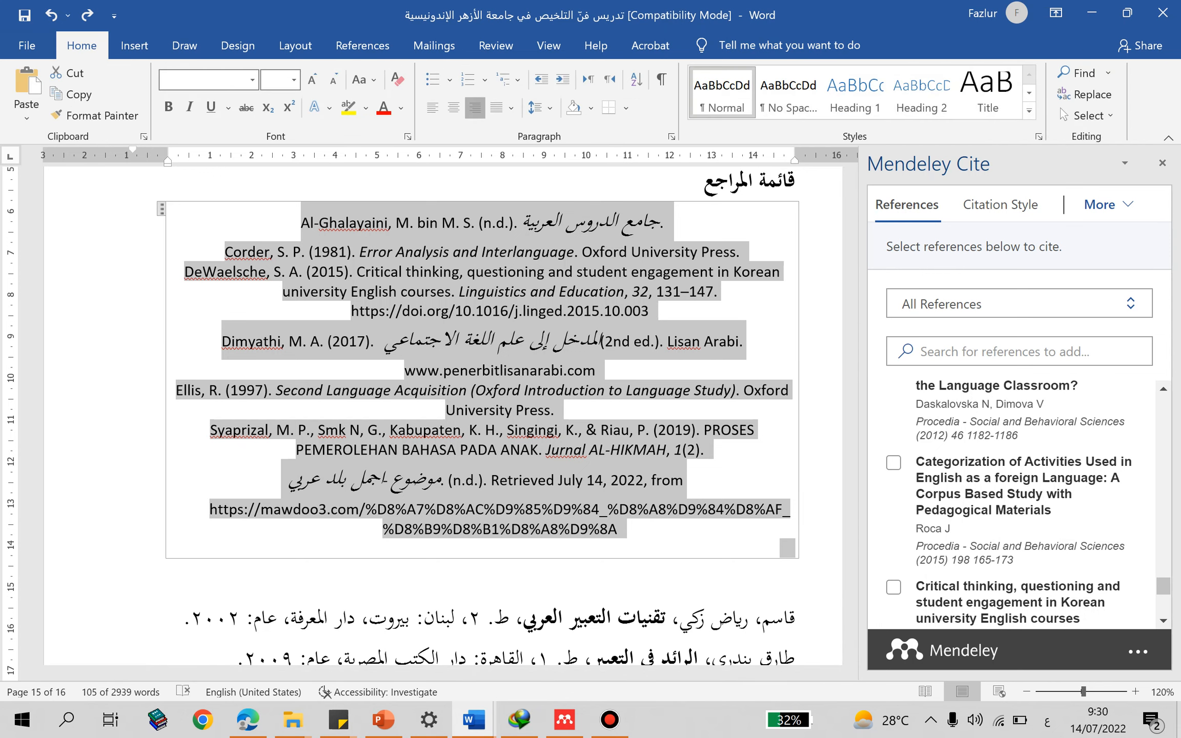
left_click(473, 108)
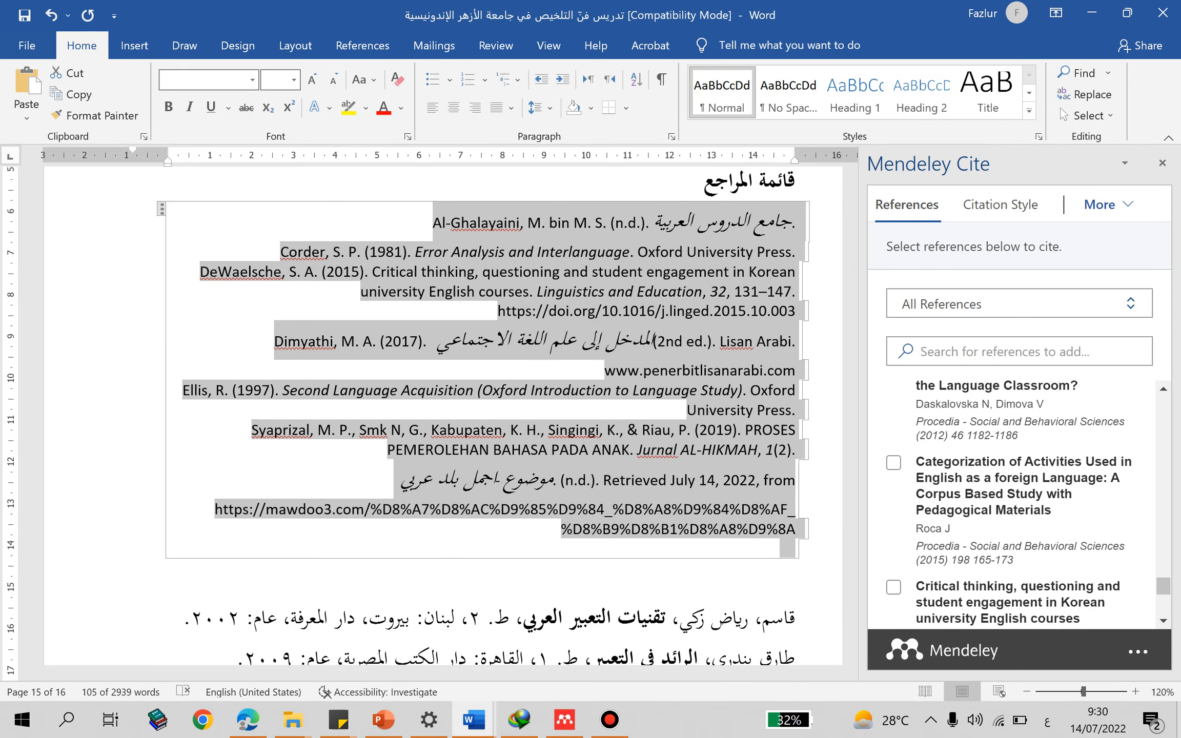
left_click(432, 108)
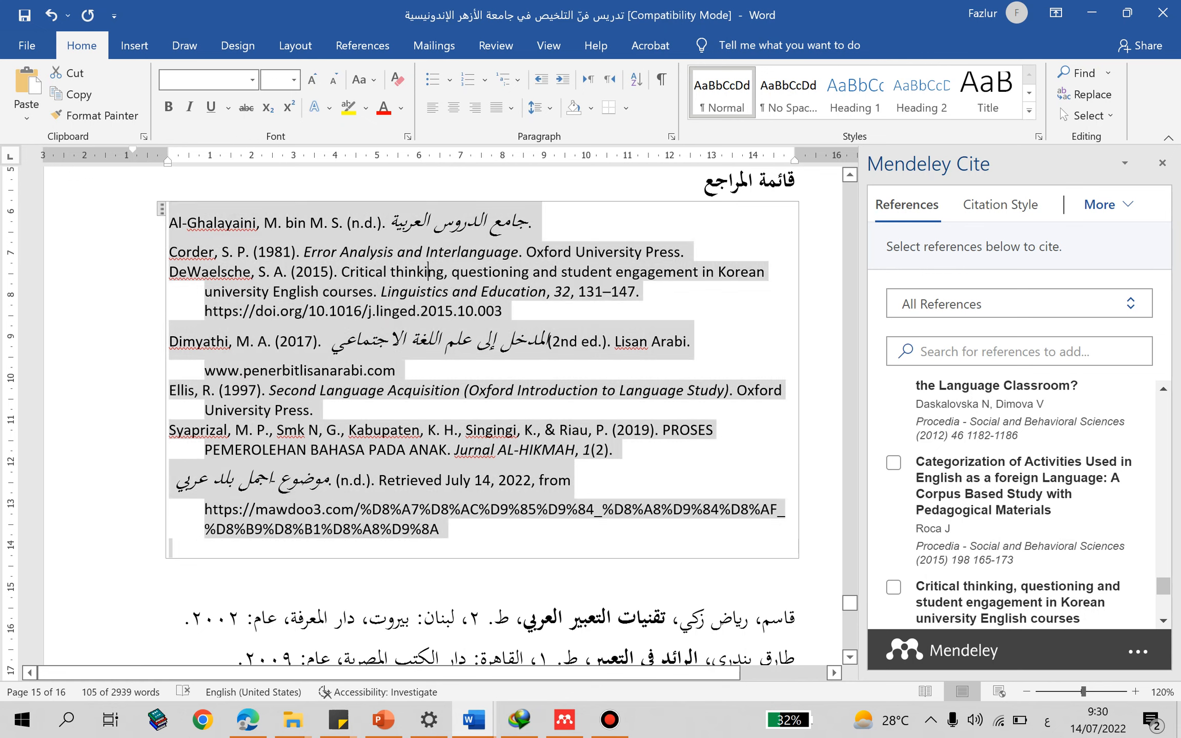
left_click(428, 272)
- Review the bibliography's APA entries, including the web page entry's title, retrieval date and mawdoo3.com URL
left_click(451, 222)
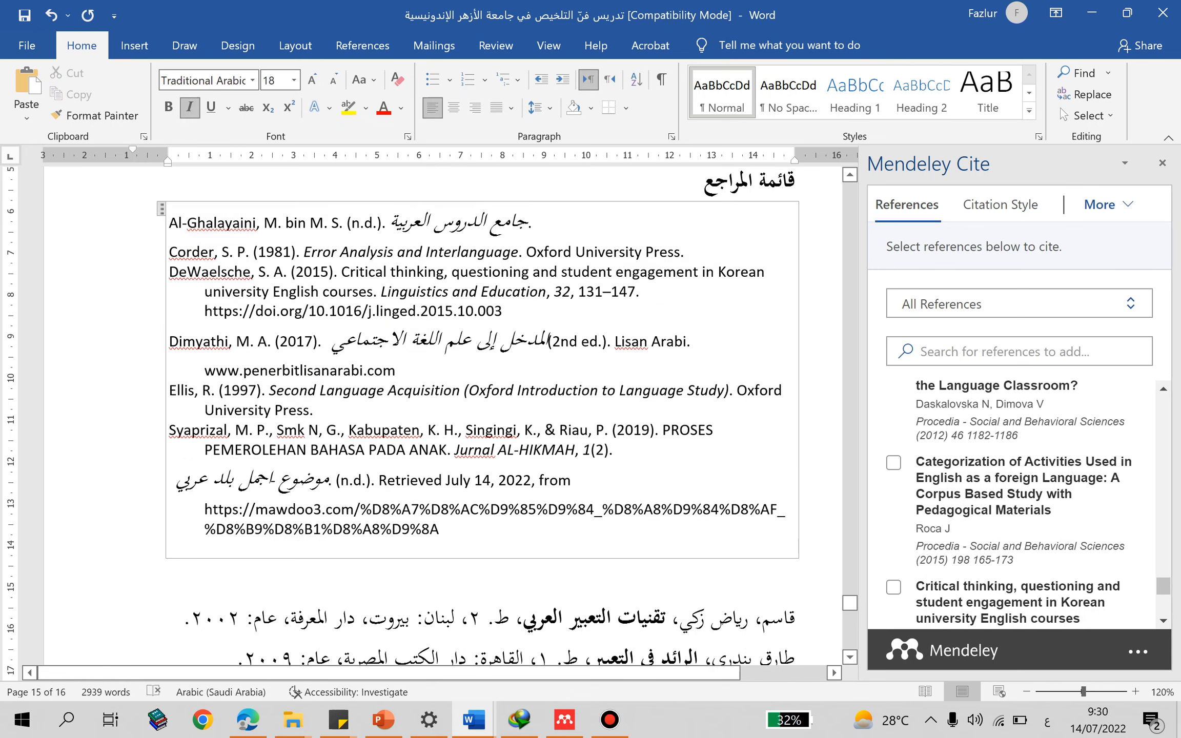
left_click(491, 509)
left_click(578, 390)
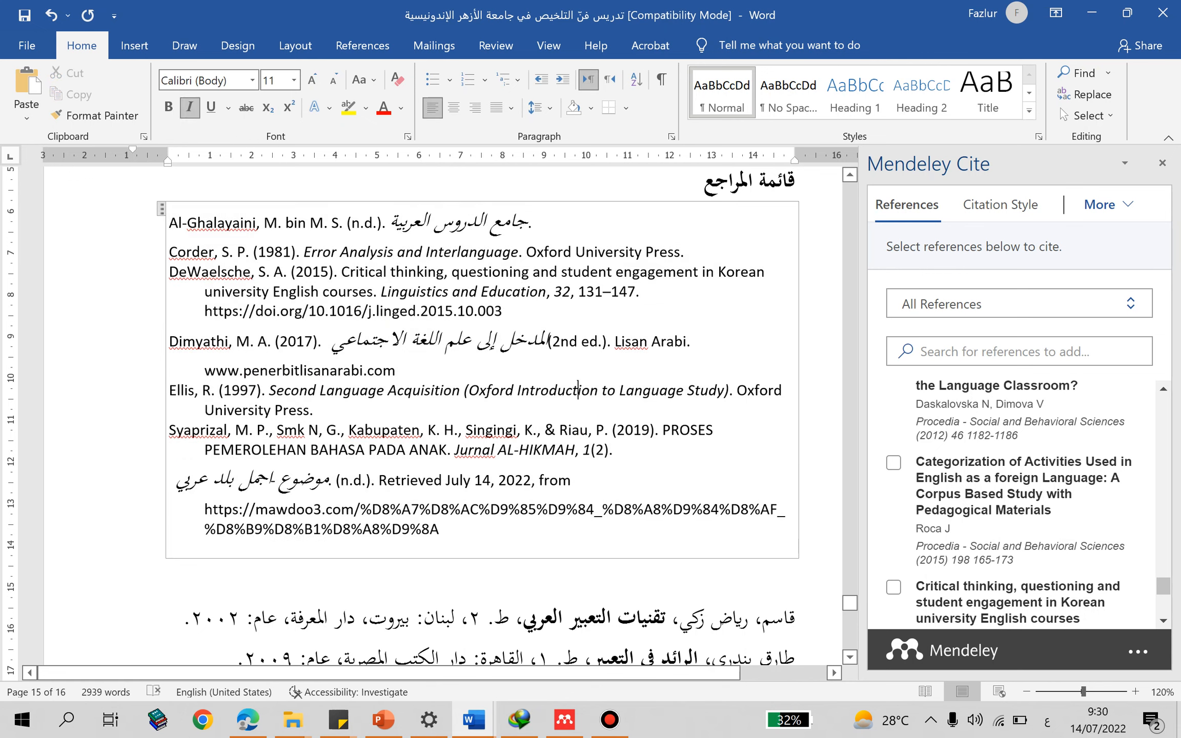
left_click(451, 480)
double_click(303, 480)
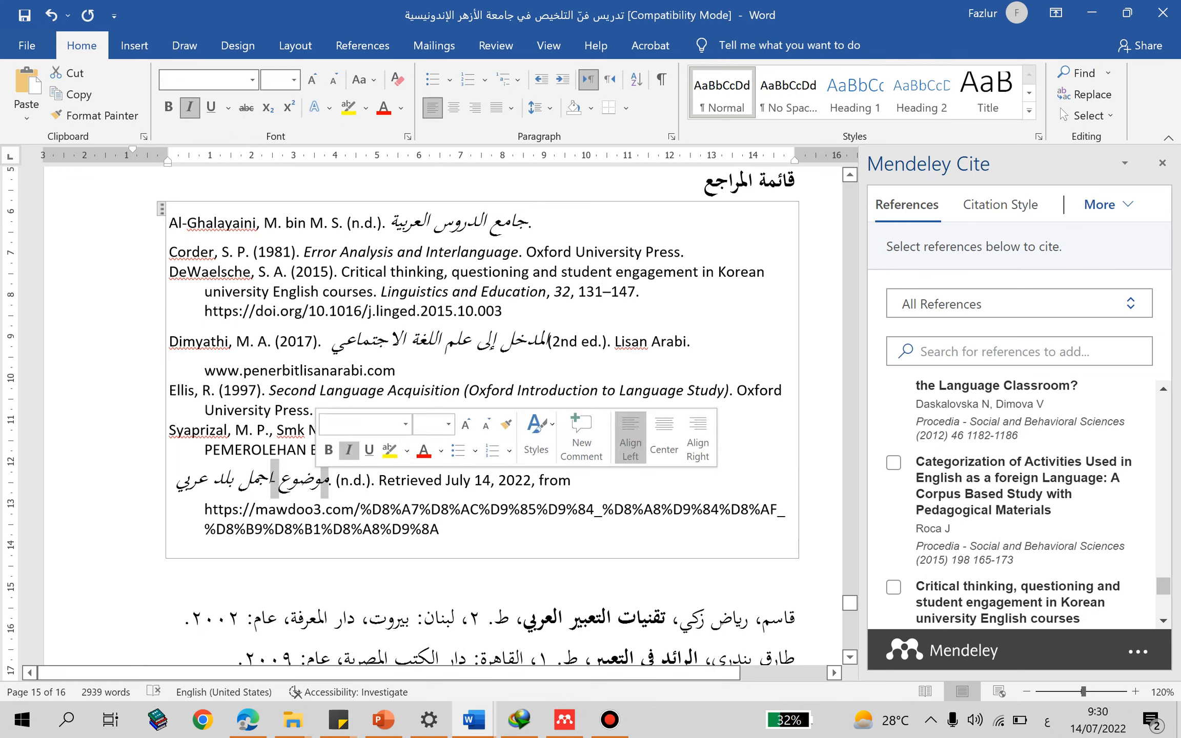
left_click(425, 481)
left_click(474, 480)
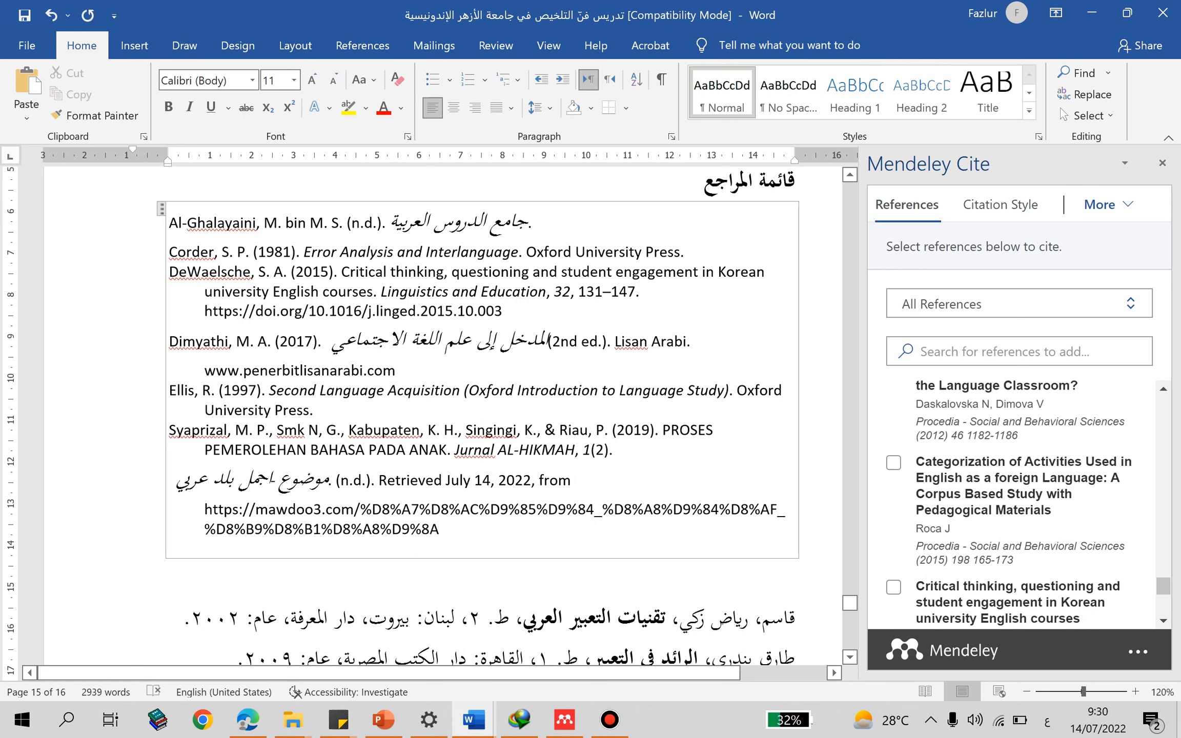
key("shift+Right")
key("shift+Right")
left_click(507, 480)
mouse_move(204, 509)
left_mouse_down()
mouse_move(472, 509)
mouse_move(439, 529)
mouse_move(204, 509)
left_mouse_up()
left_click(587, 291)
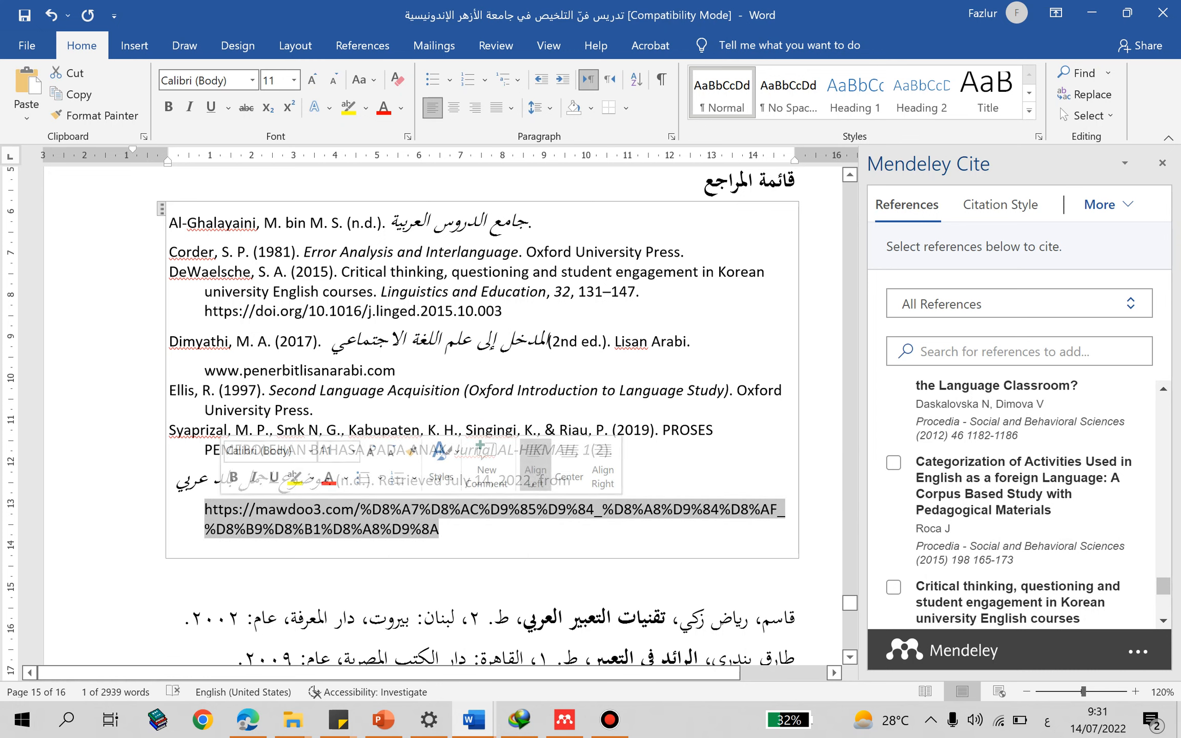
left_click(439, 529)
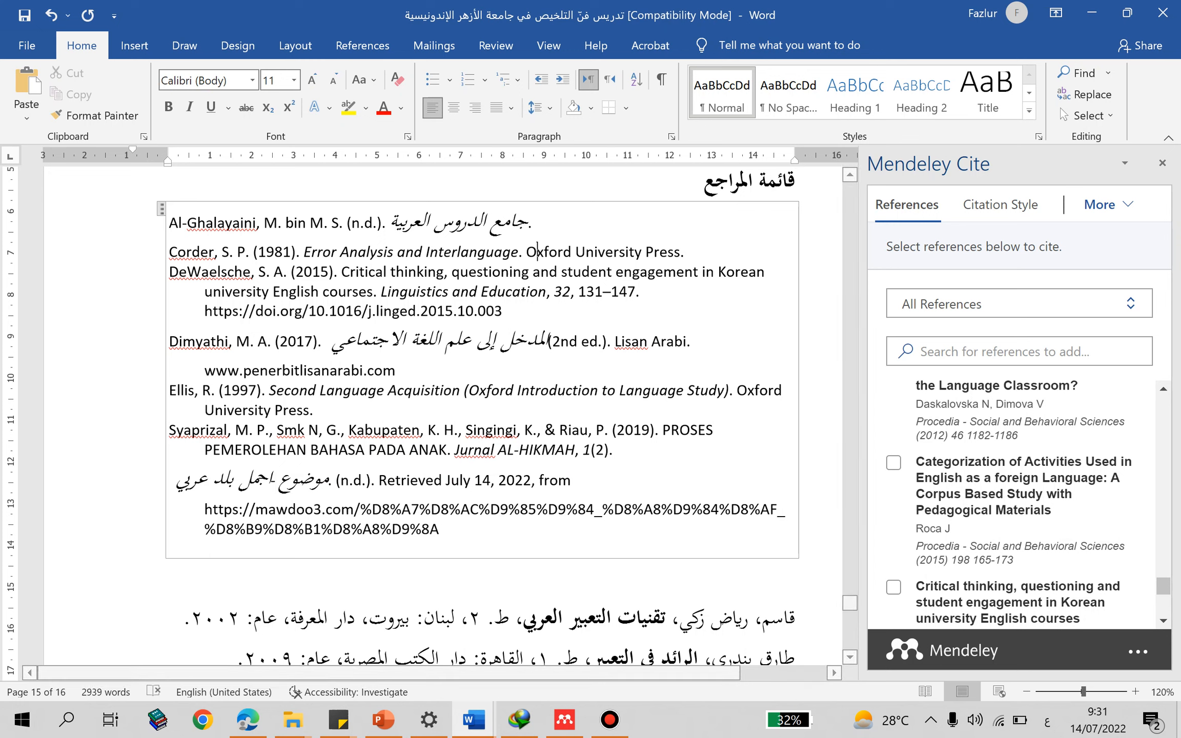
mouse_move(247, 720)
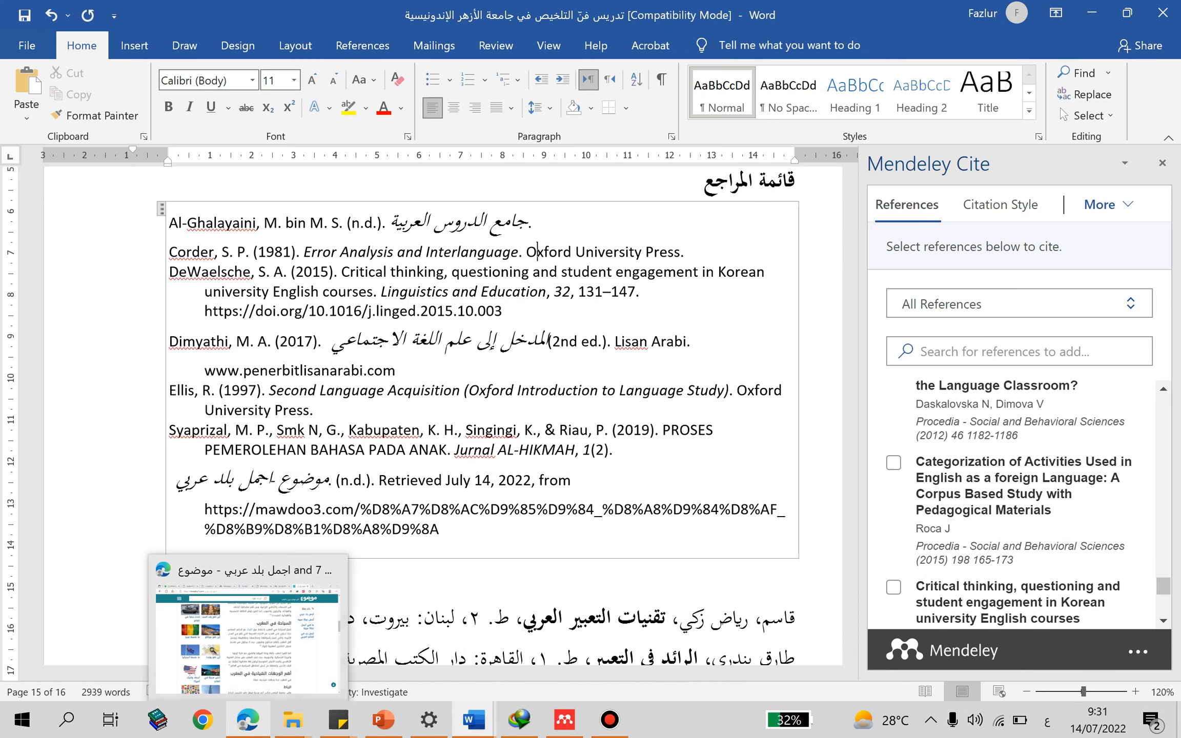
left_click(502, 251)
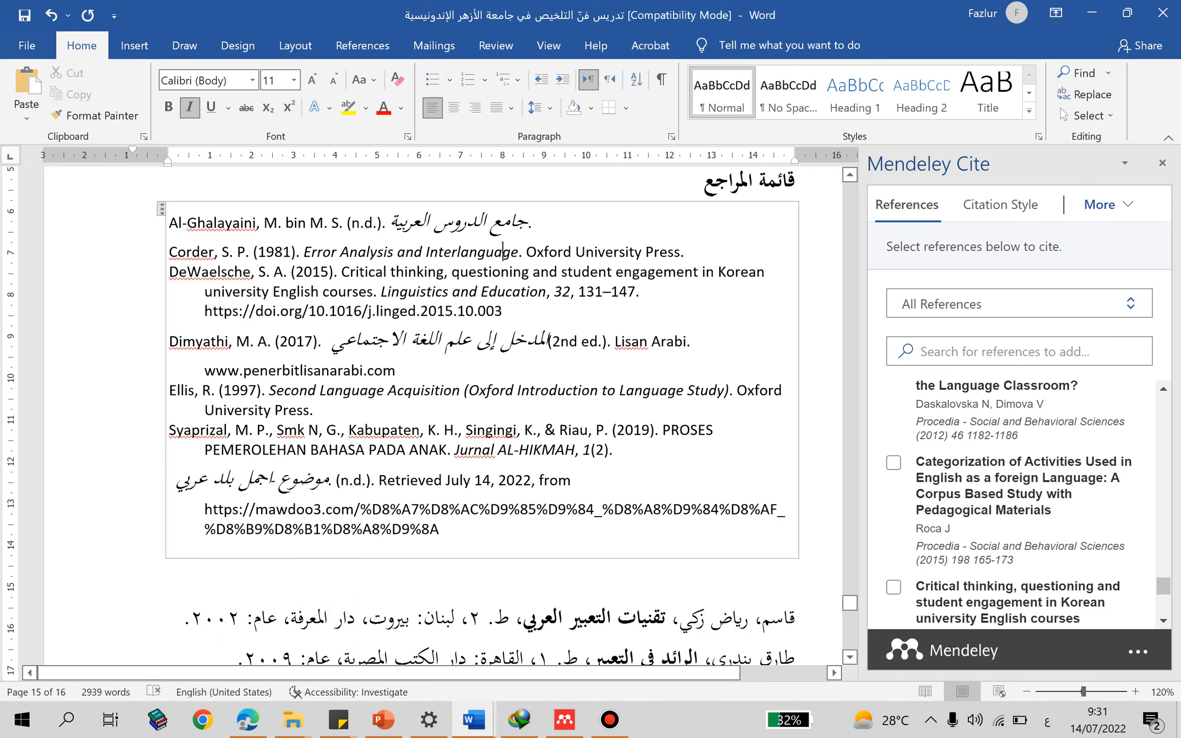
scroll(502, 252, "up", 1)
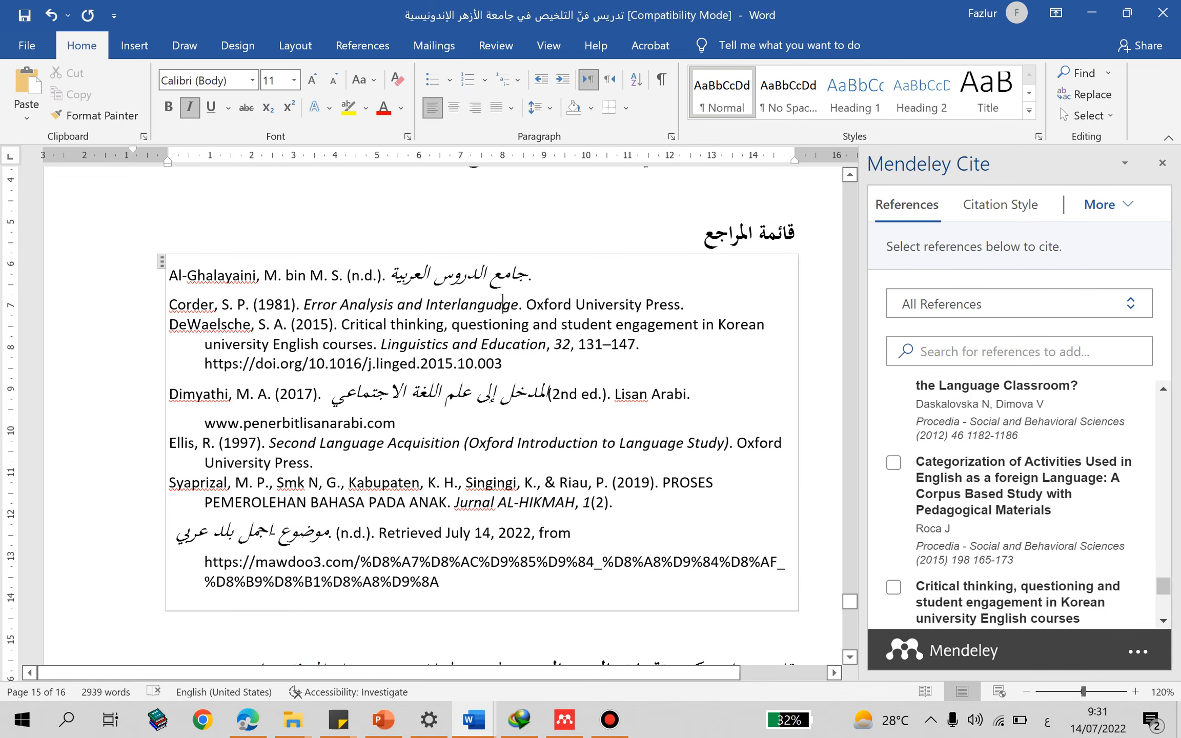
left_click(226, 275)
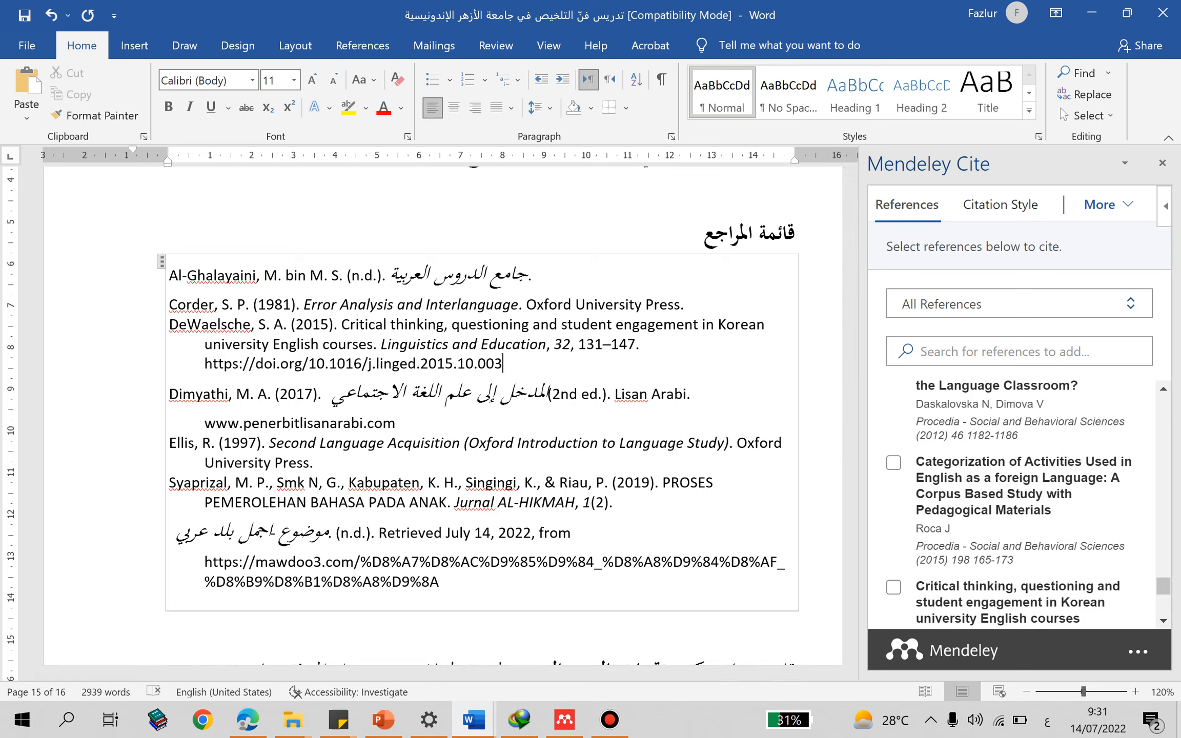
- Change the Mendeley citation style of the document to IEEE
left_click(1001, 205)
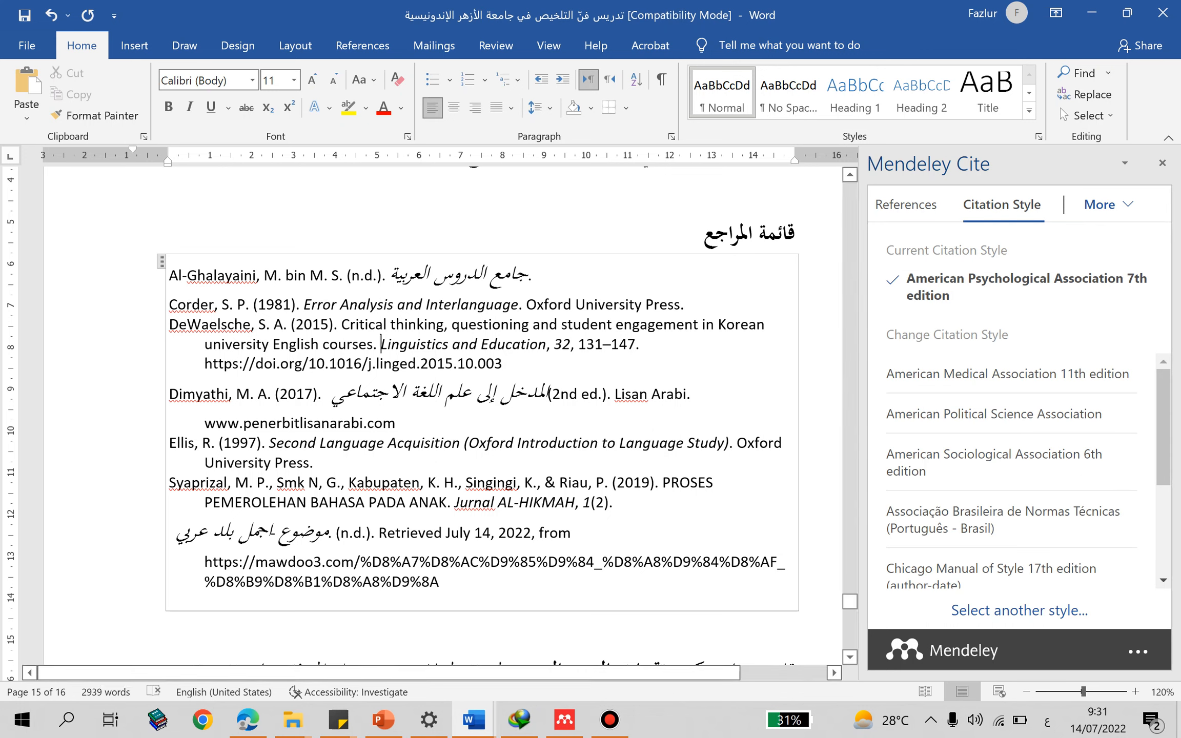
scroll(443, 410, "up", 10)
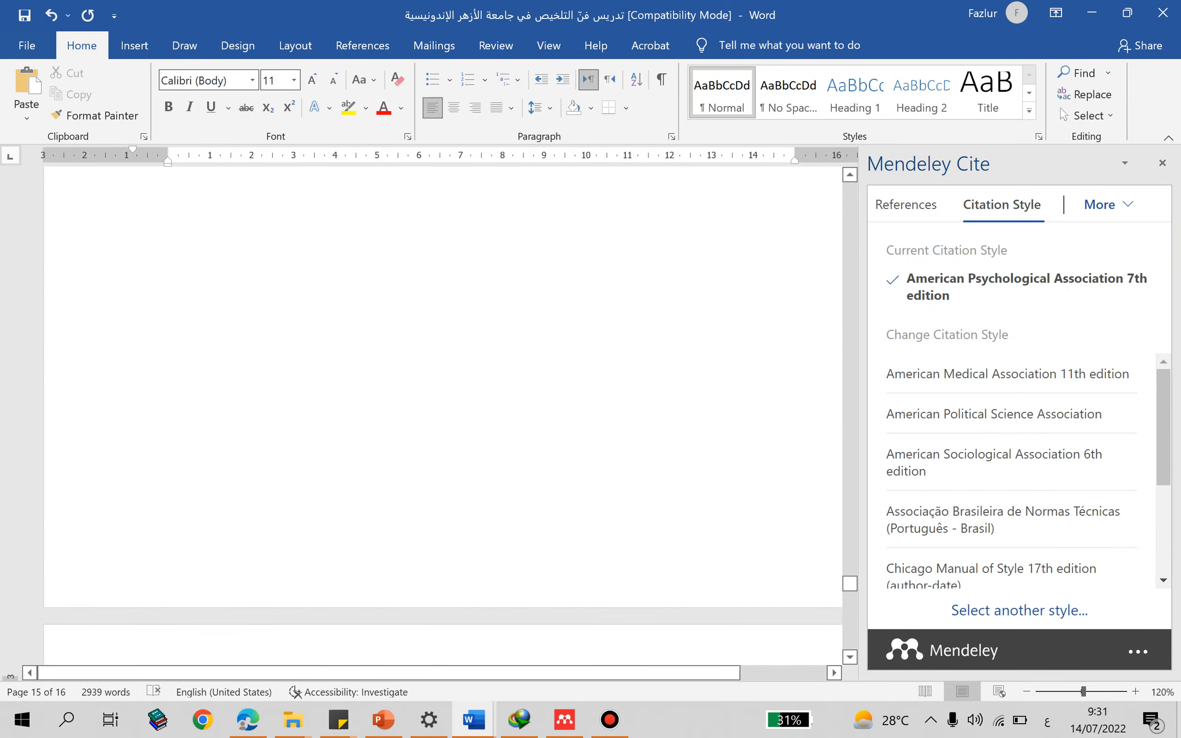
scroll(443, 410, "up", 15)
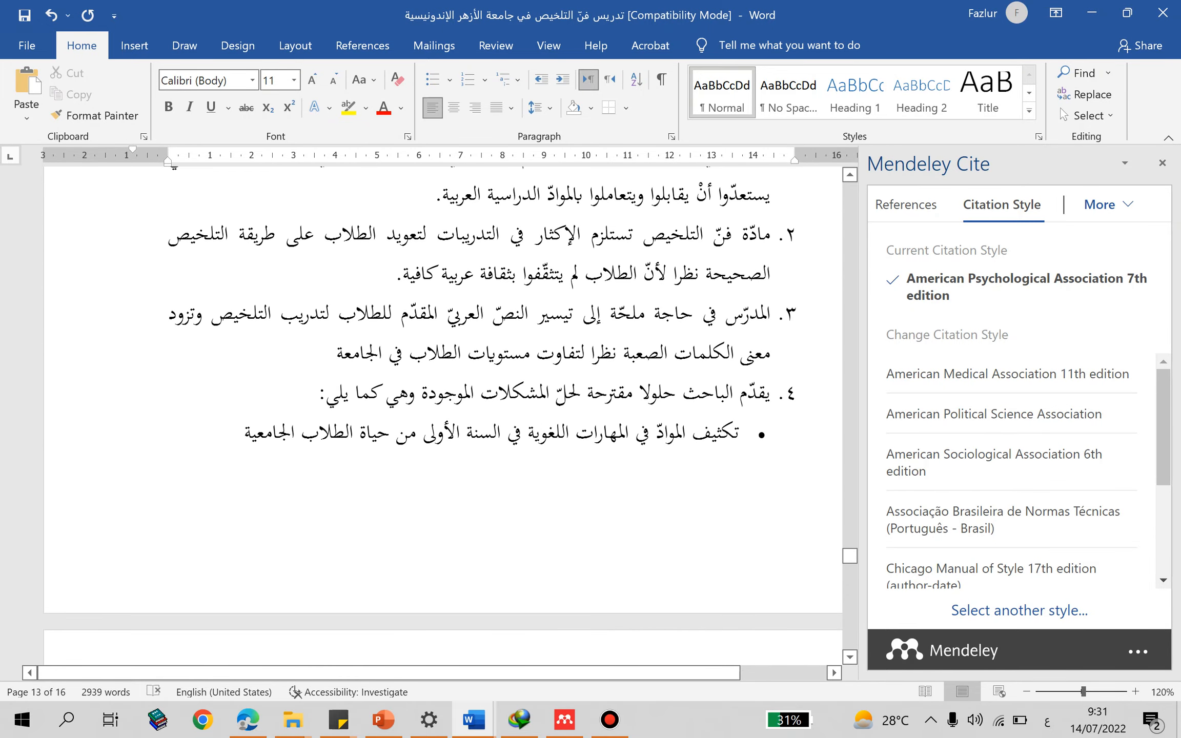
scroll(443, 410, "down", 10)
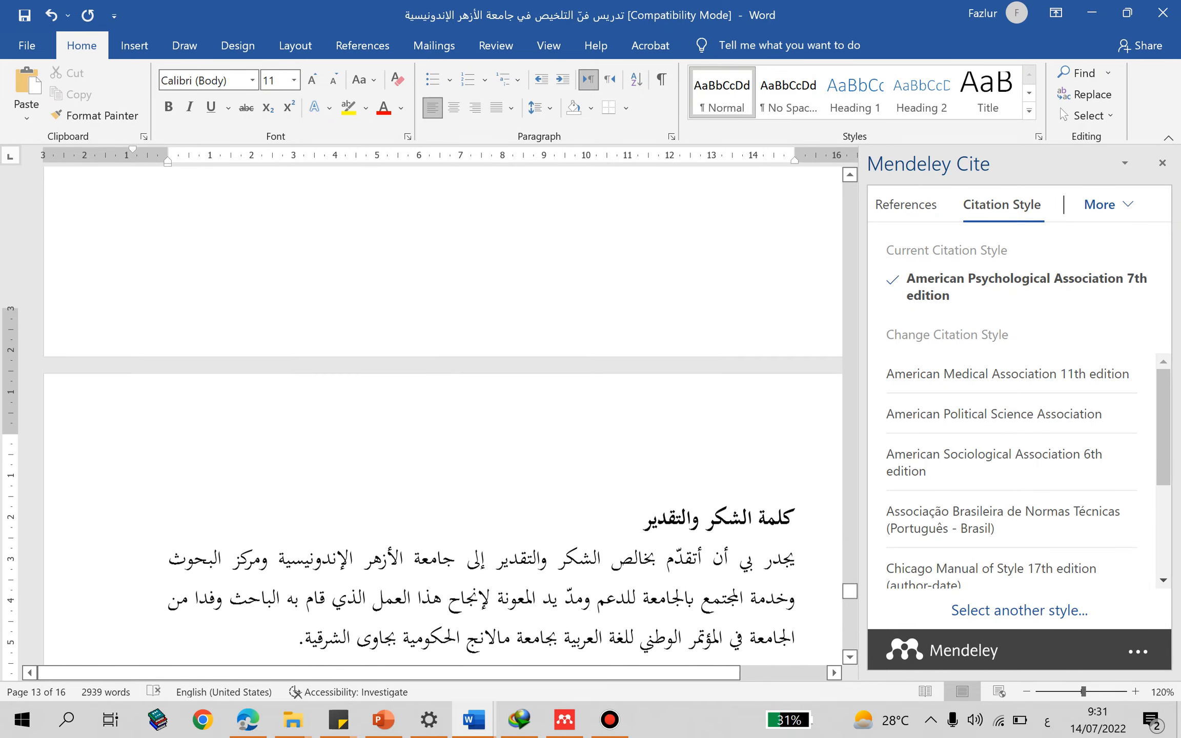
scroll(444, 410, "down", 7)
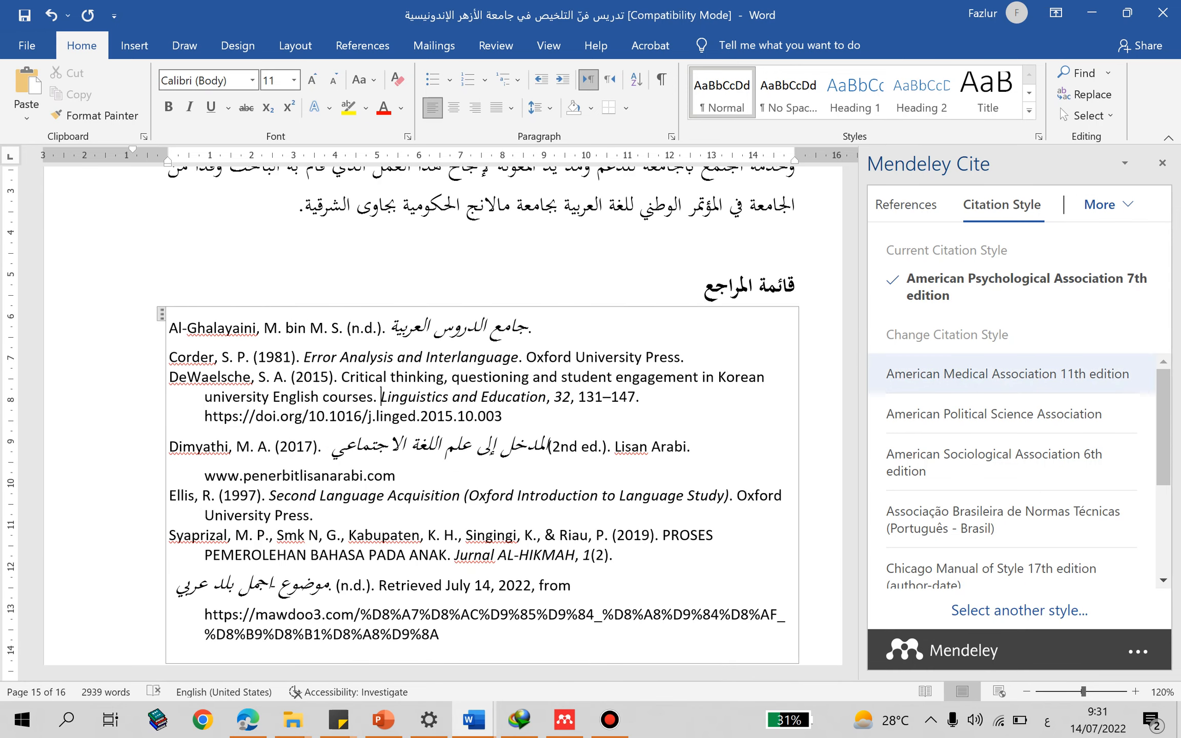
scroll(1005, 487, "down", 3)
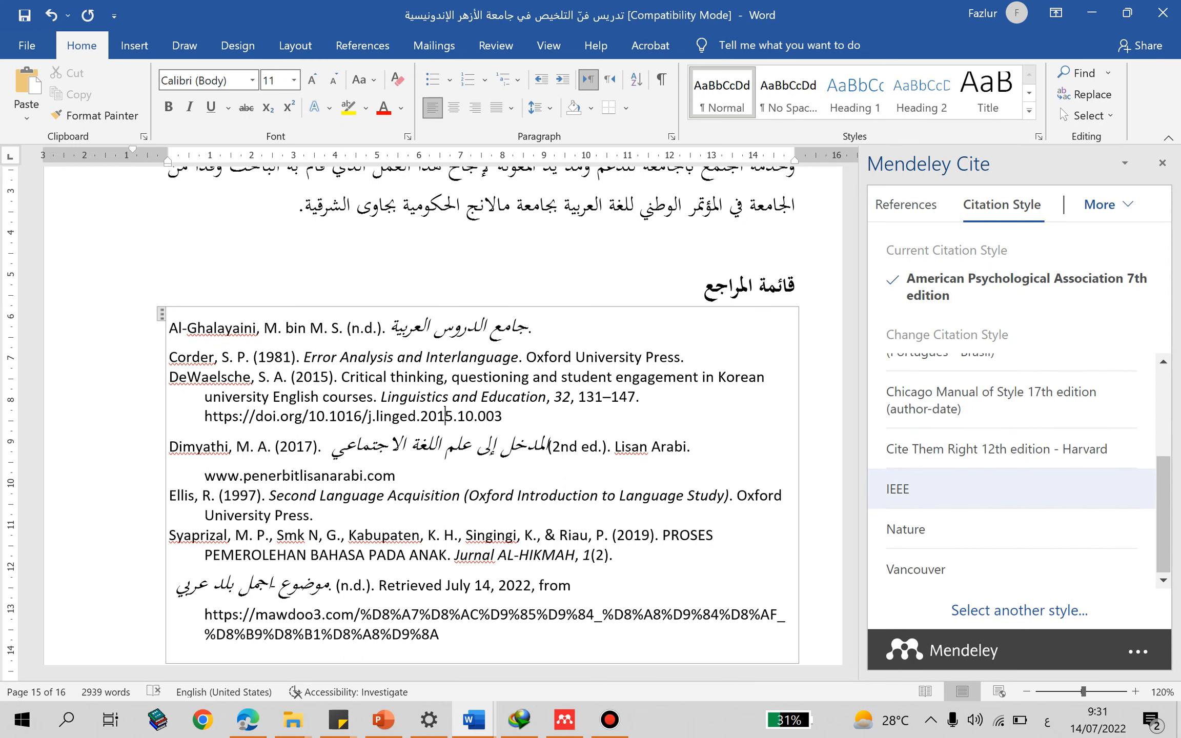
left_click(897, 488)
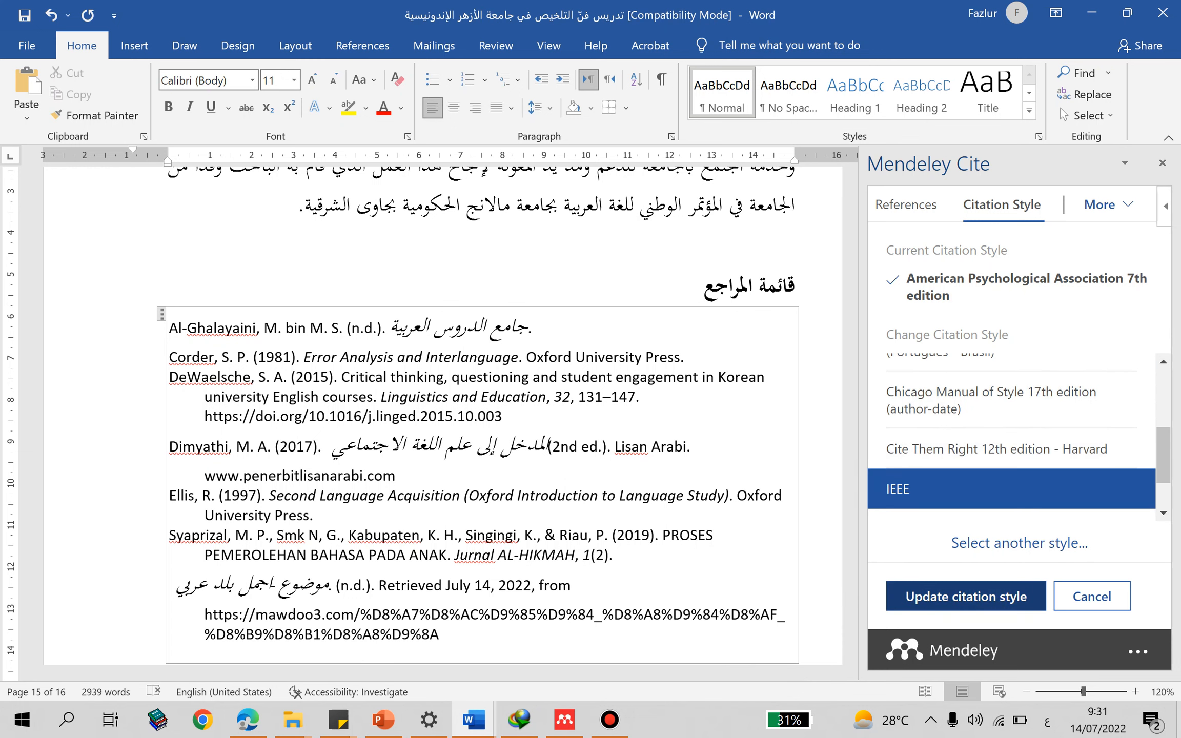
left_click(943, 596)
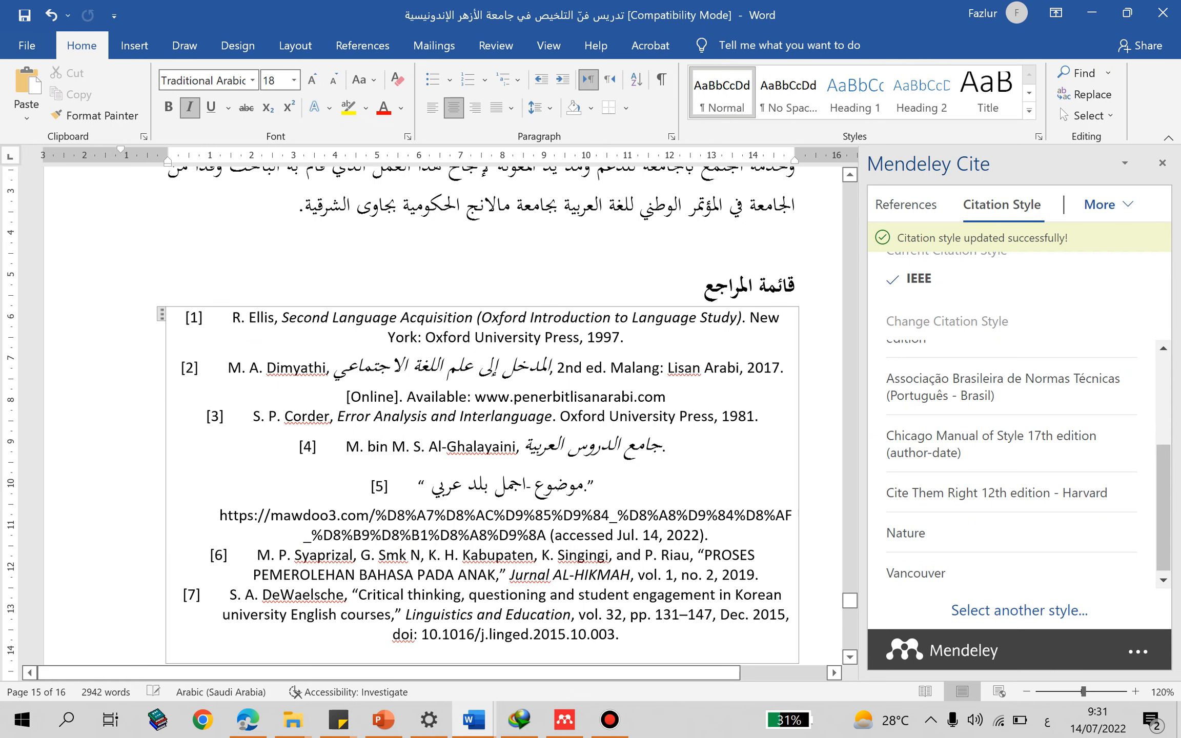
- Left-align all the numbered entries of the IEEE bibliography
left_click_drag(204, 318, 622, 636)
left_click(433, 108)
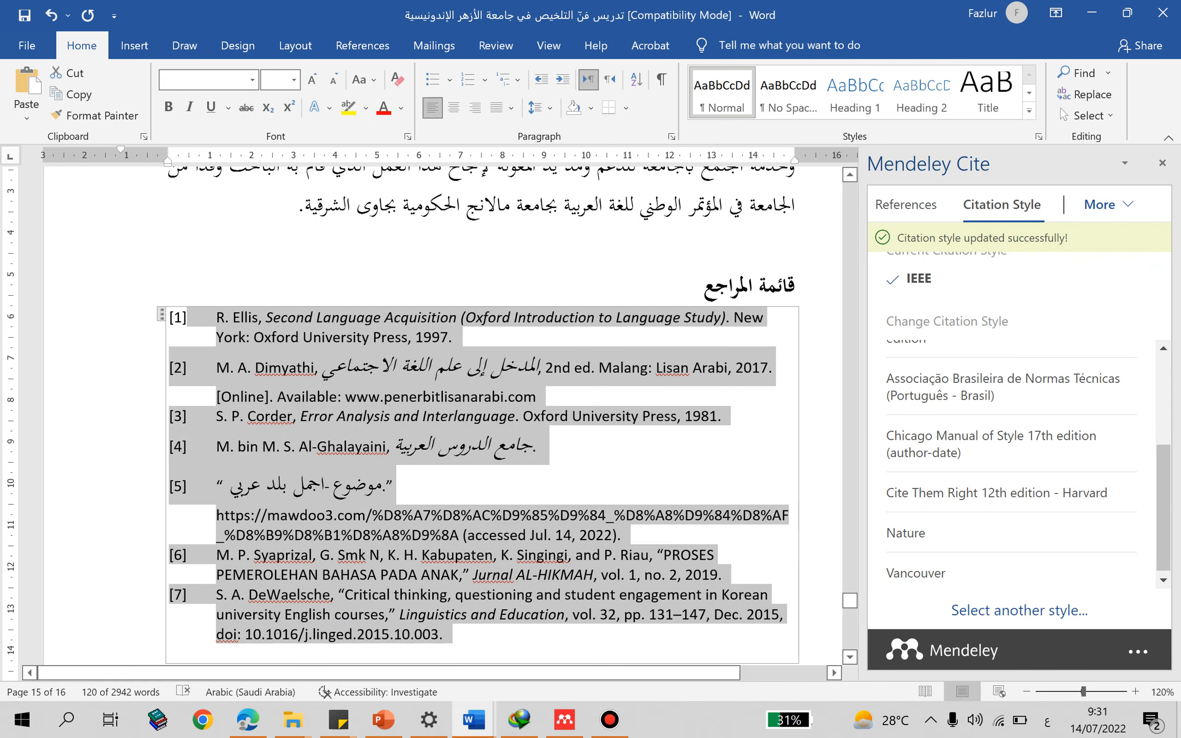
left_click(384, 396)
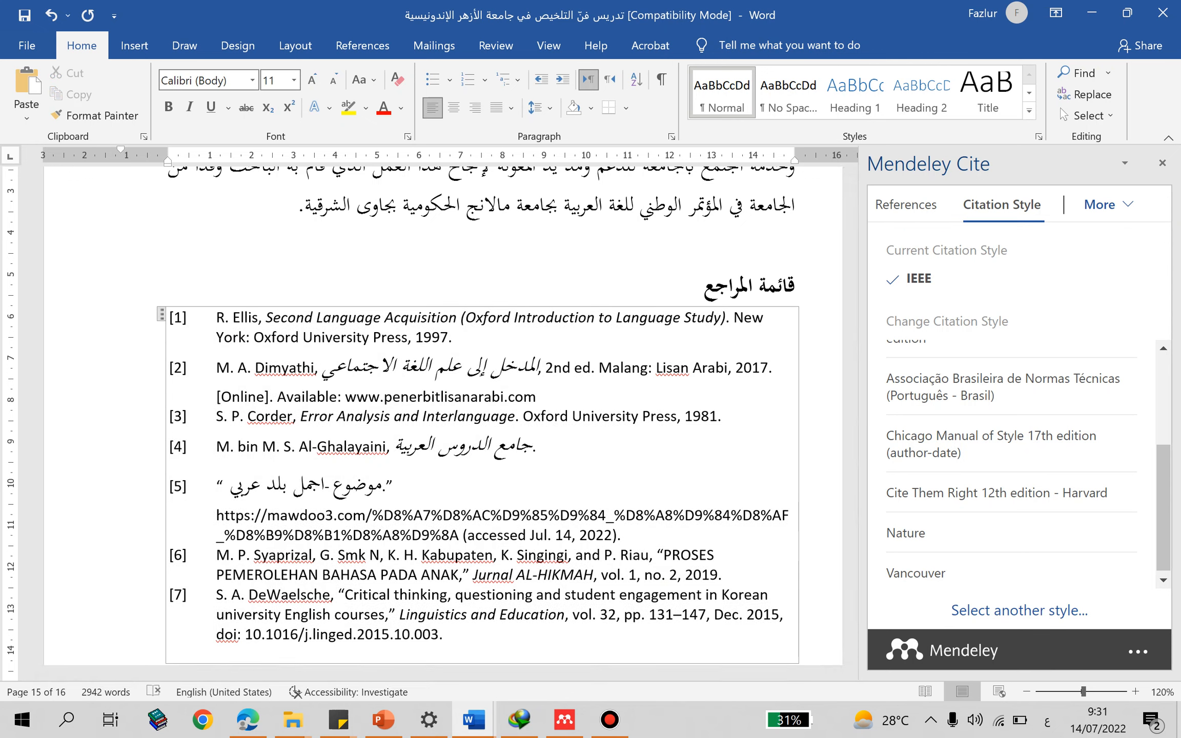
left_click(362, 45)
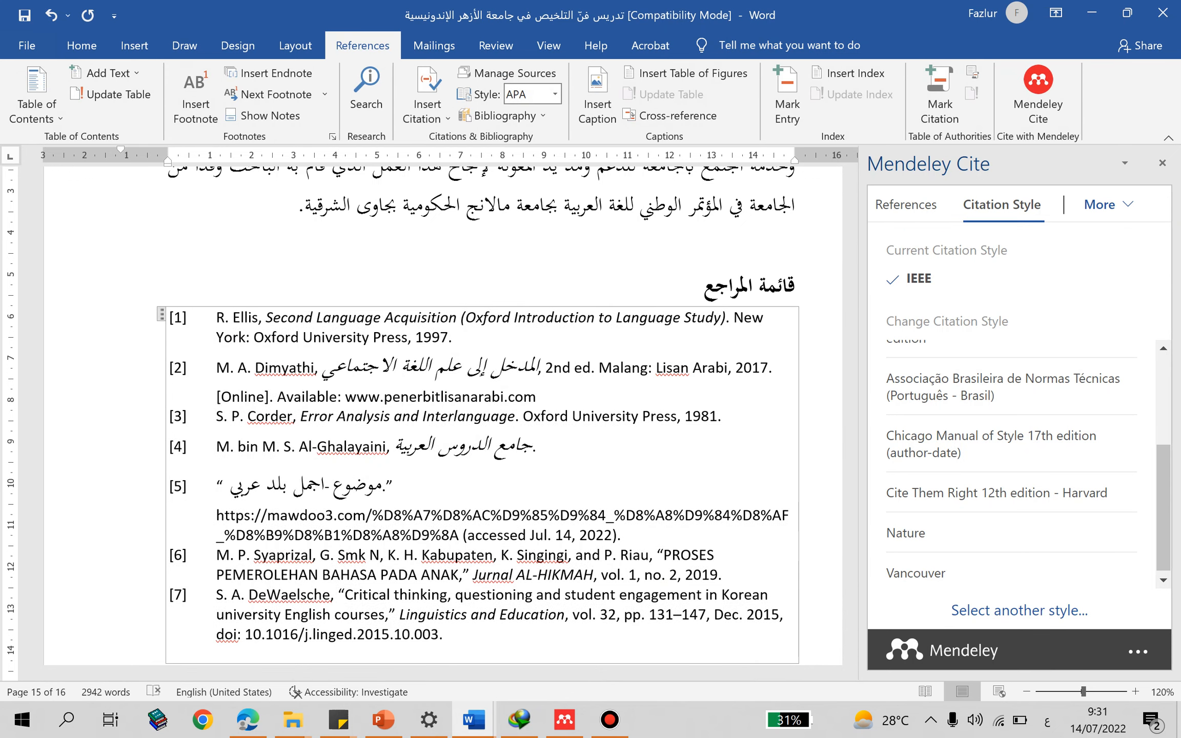
left_click(555, 94)
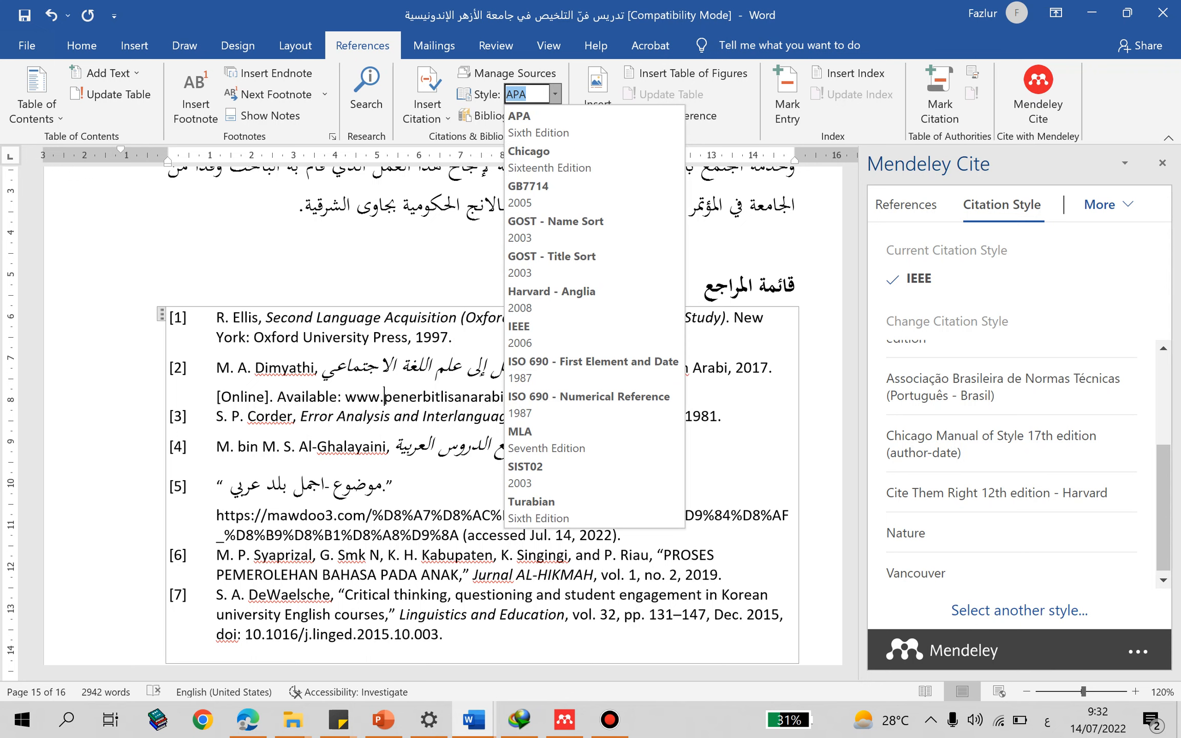
key("Escape")
- Change the Mendeley citation style to Chicago Manual of Style 17th edition (author-date)
scroll(1018, 351, "up", 3)
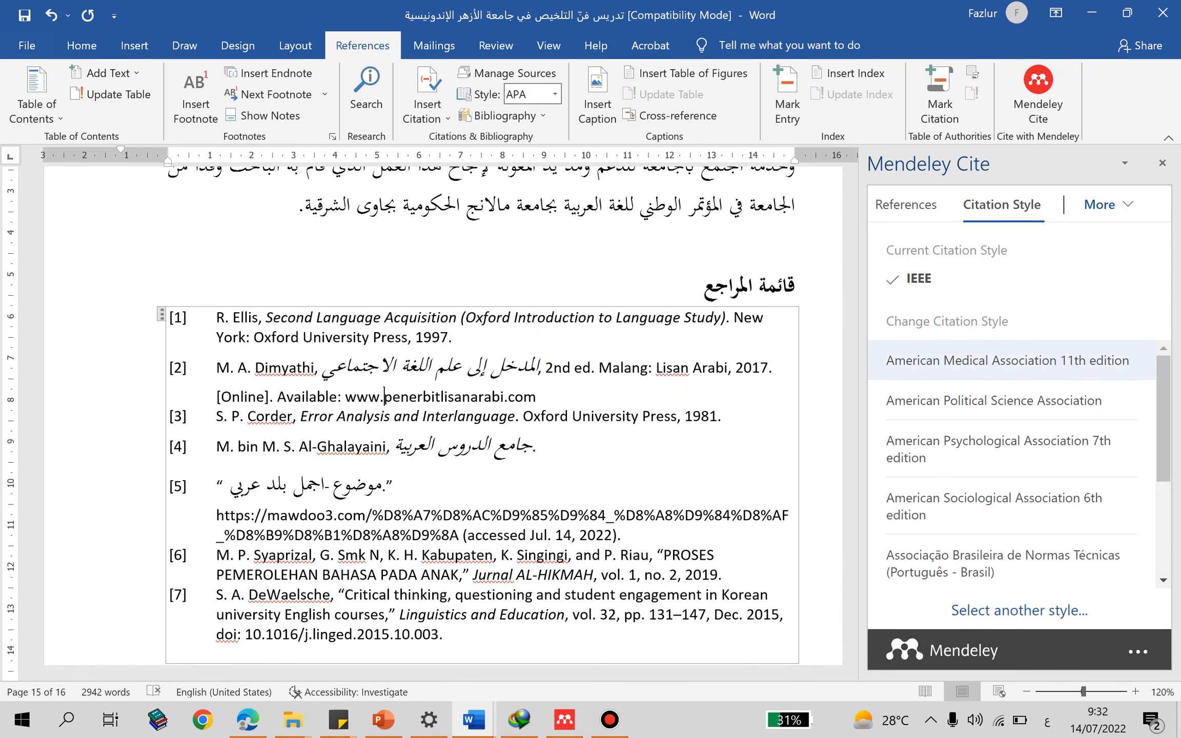
scroll(1018, 461, "down", 3)
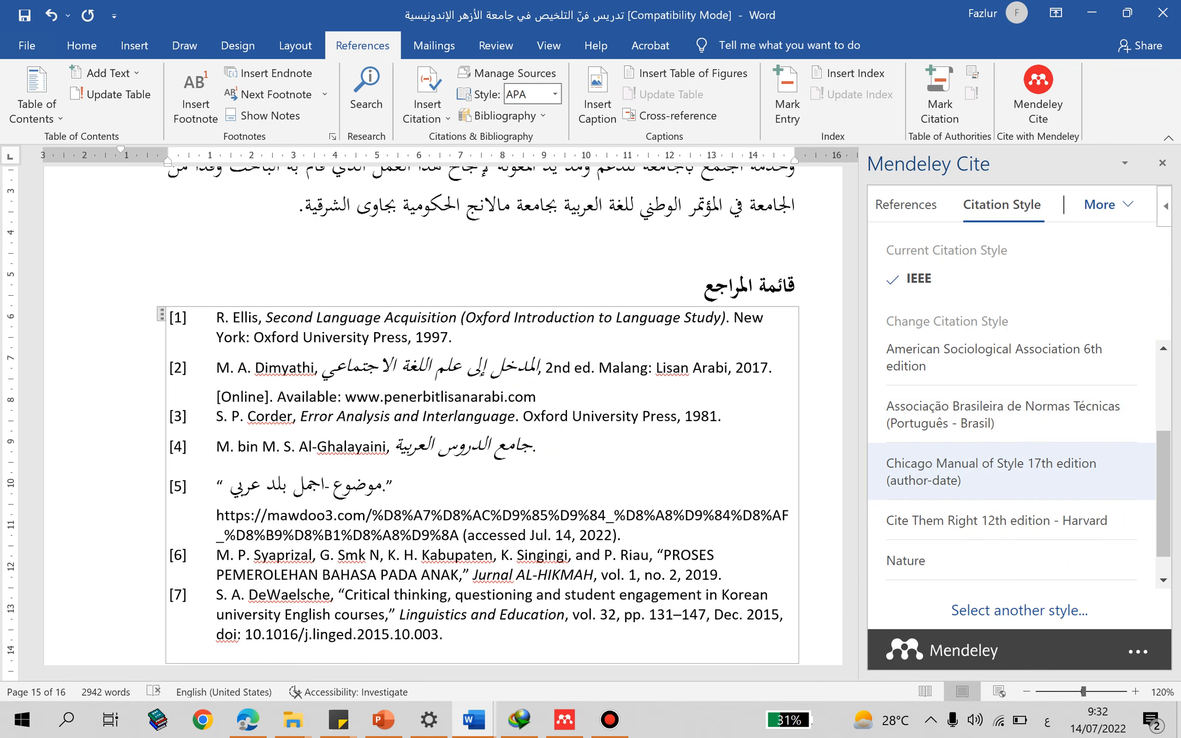
left_click(991, 472)
left_click(954, 596)
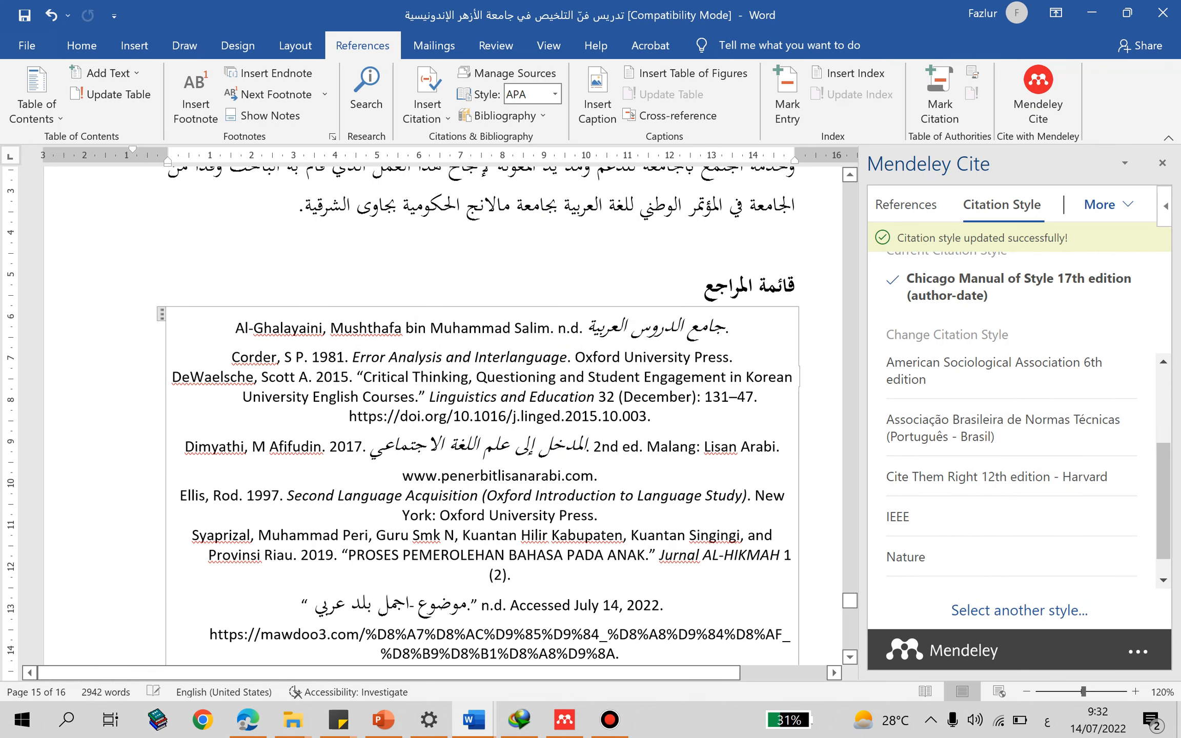
- Left-align all entries of the Chicago-style bibliography under "قائمة المراجع"
left_click_drag(235, 328, 668, 654)
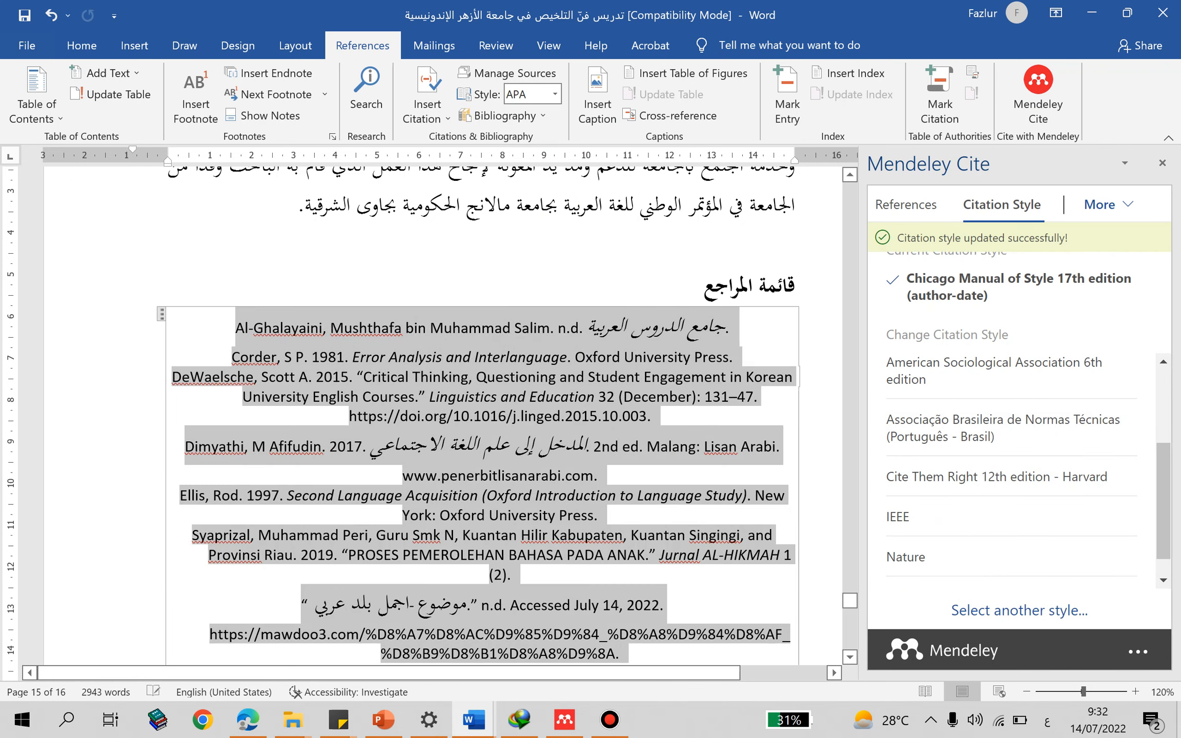
left_click(81, 45)
left_click(432, 108)
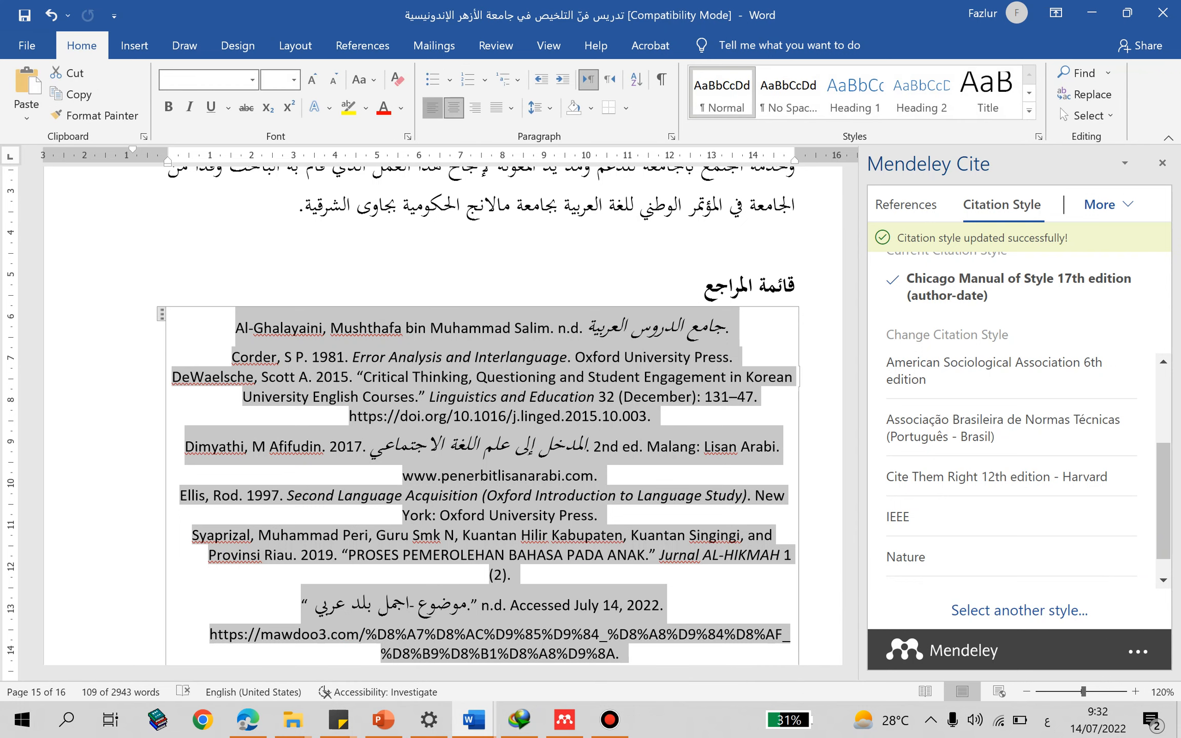
left_click(462, 396)
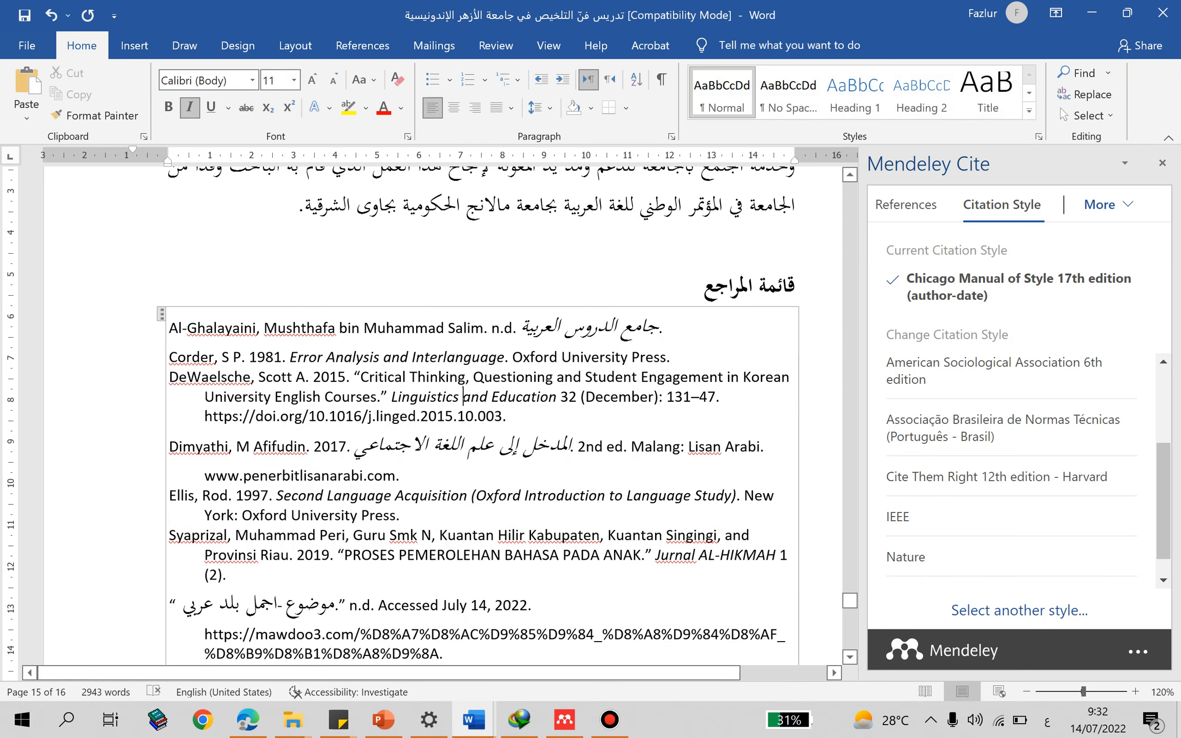
- Change the Mendeley citation style of the document to American Sociological Association 6th edition
scroll(1019, 516, "down", 1)
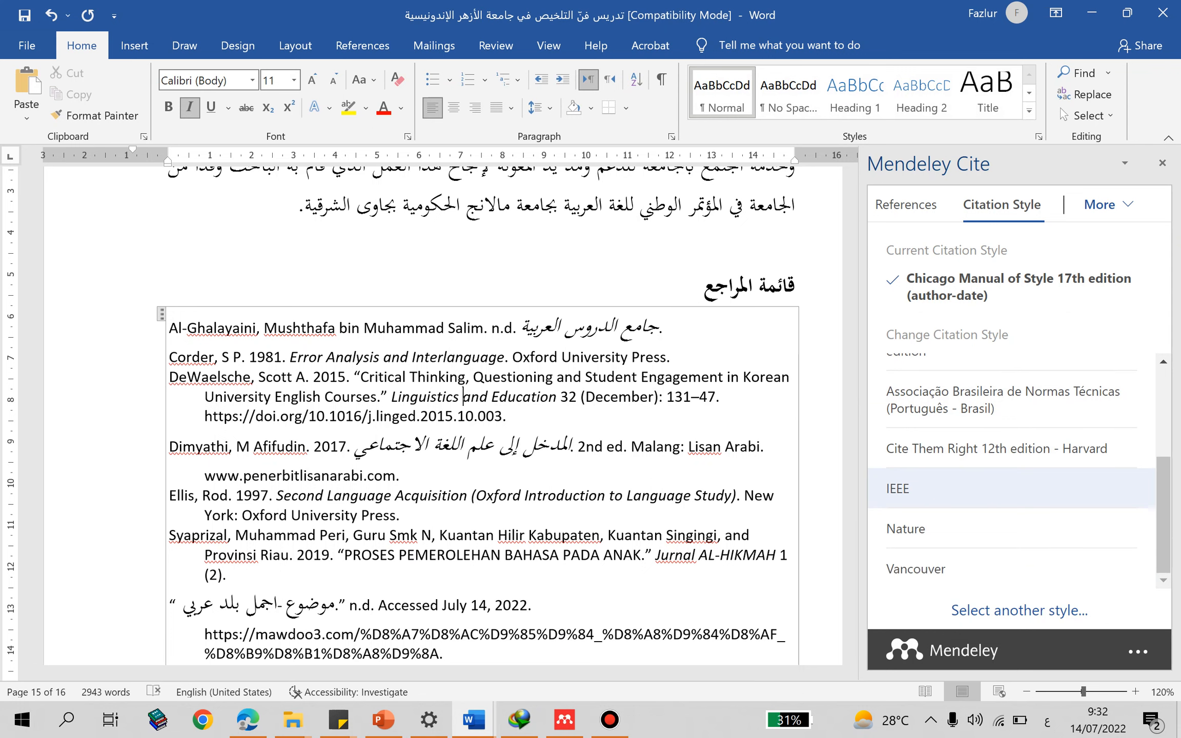
scroll(1018, 568, "up", 2)
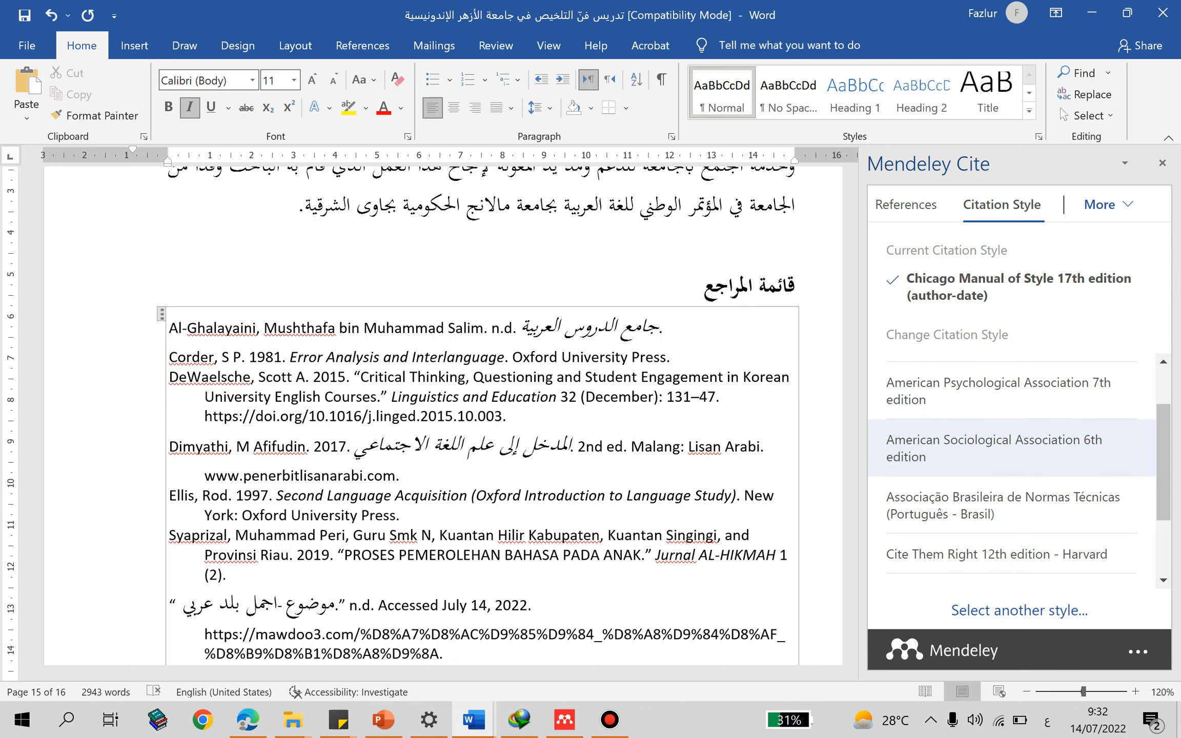
left_click(994, 448)
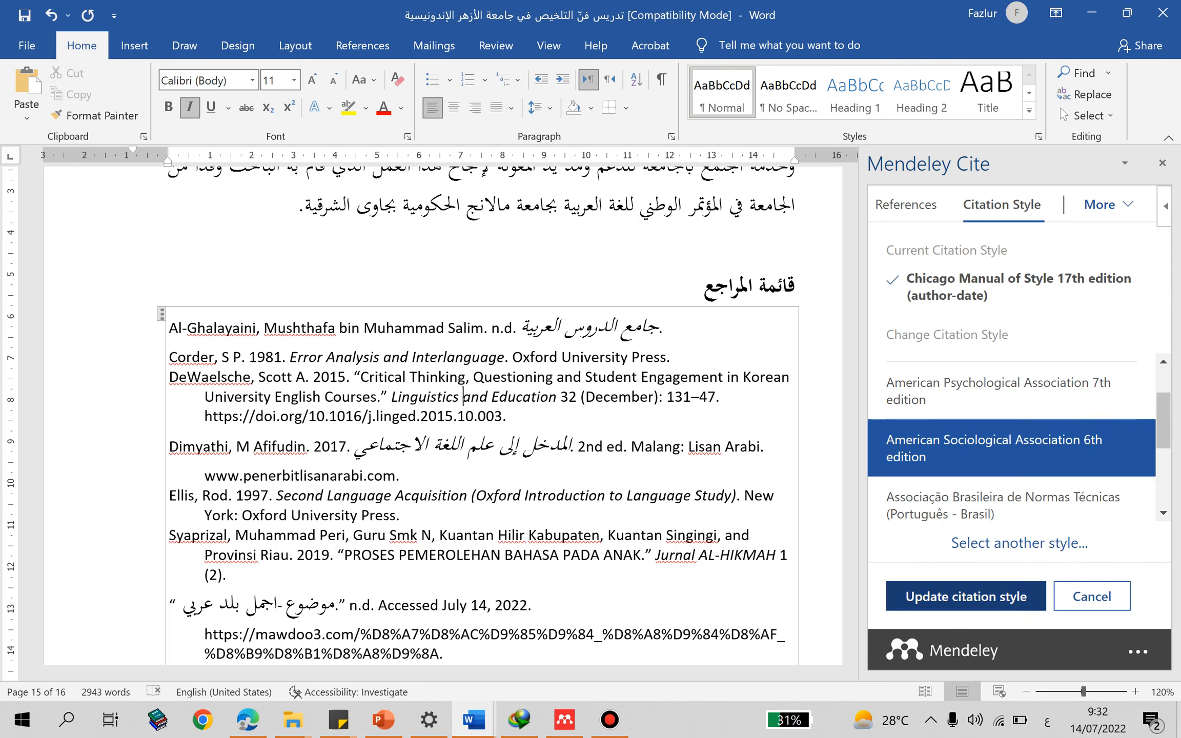
left_click(965, 596)
- Left-align all entries of the American Sociological Association bibliography
key("shift+Down")
key("shift+Down")
key("shift+Down")
key("shift+Down")
key("shift+Down")
key("shift+Down")
key("shift+Down")
key("shift+Down")
key("shift+Down")
key("shift+Down")
key("shift+Down")
key("shift+Down")
key("shift+Down")
key("shift+Down")
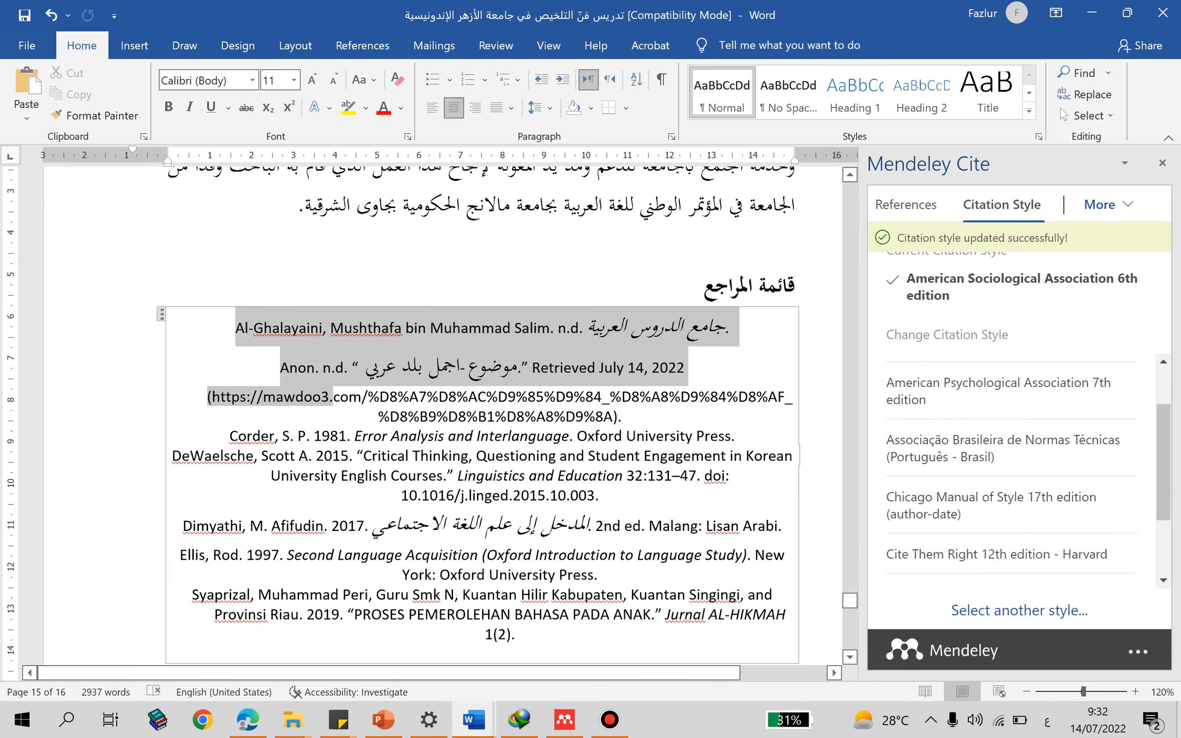
left_click(432, 107)
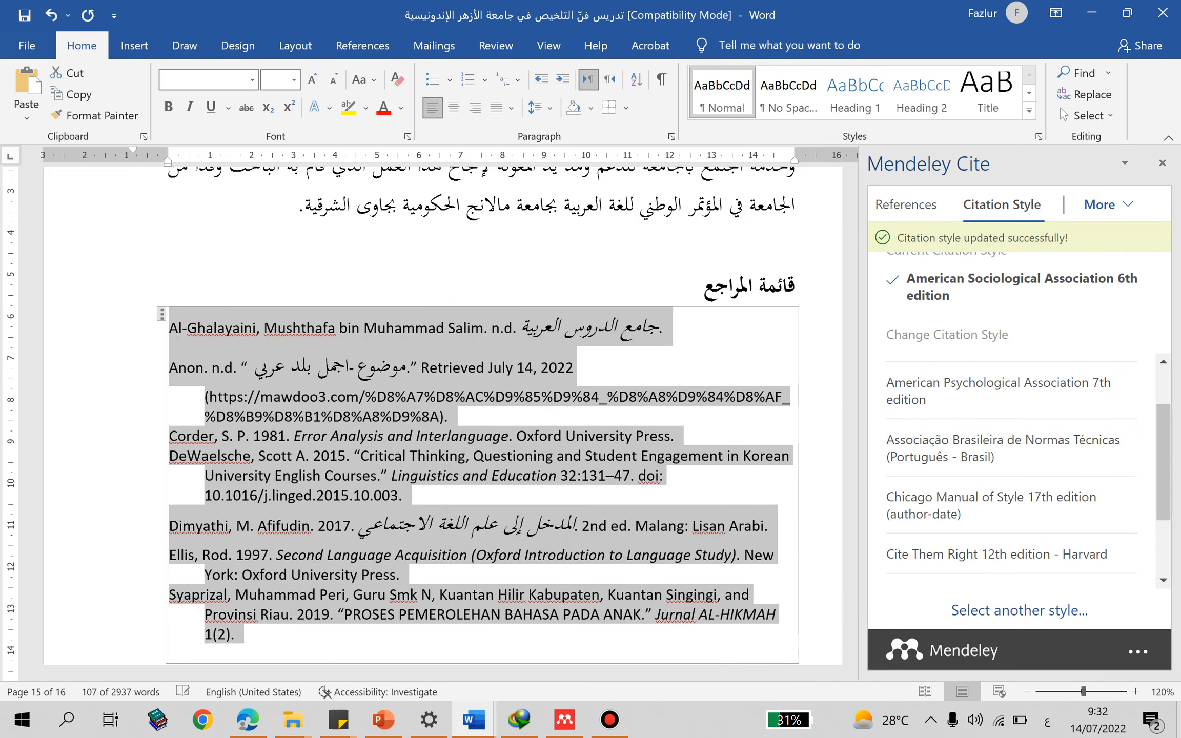
left_click(449, 417)
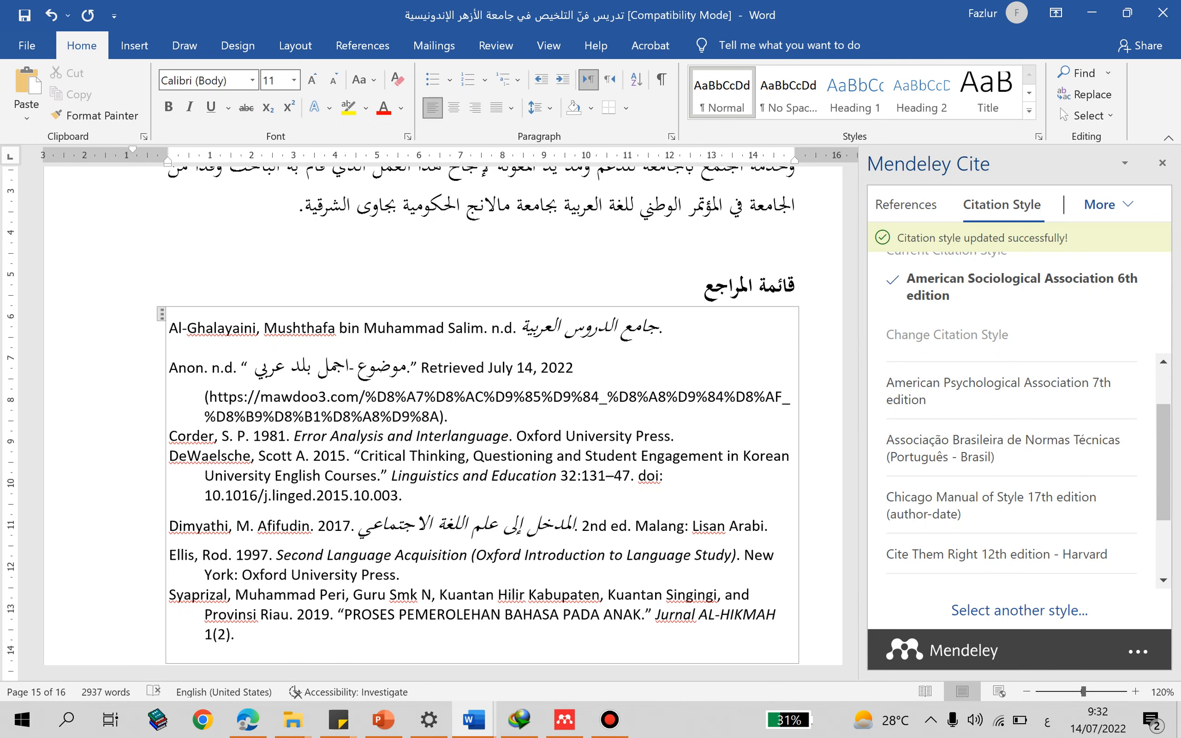
- Change the Mendeley citation style to IEEE and left-align all the numbered bibliography entries
scroll(1012, 472, "down", 3)
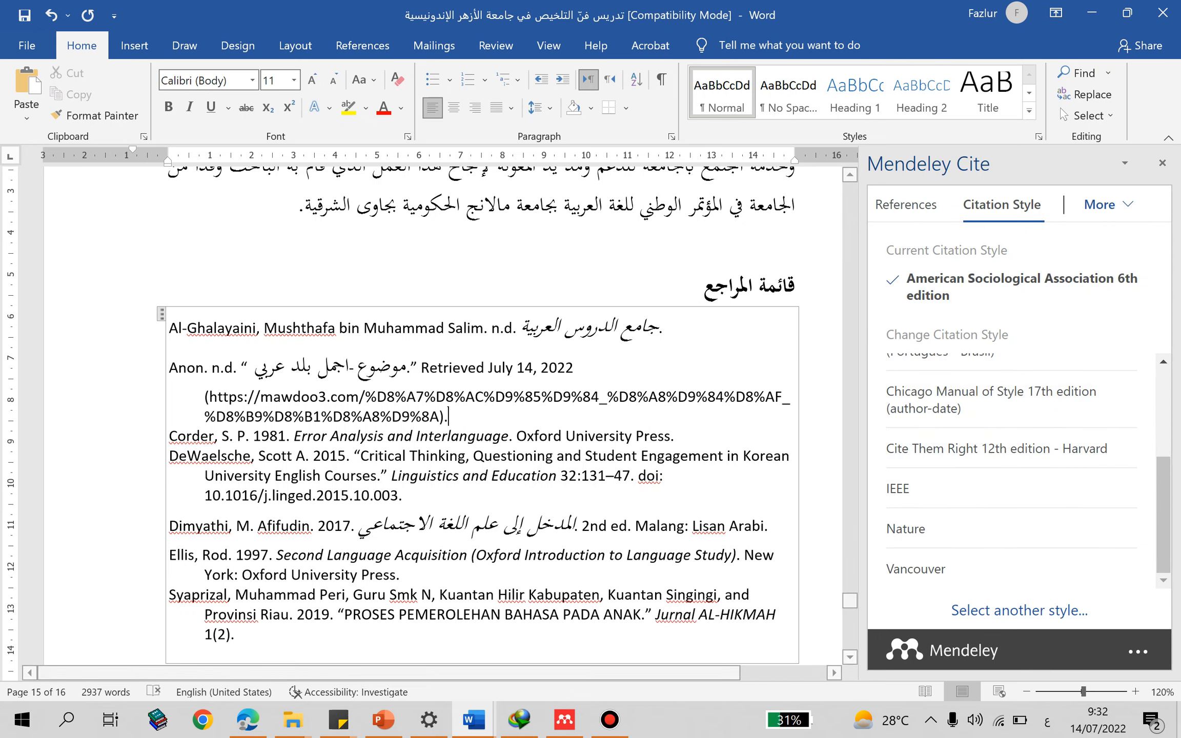
left_click(963, 489)
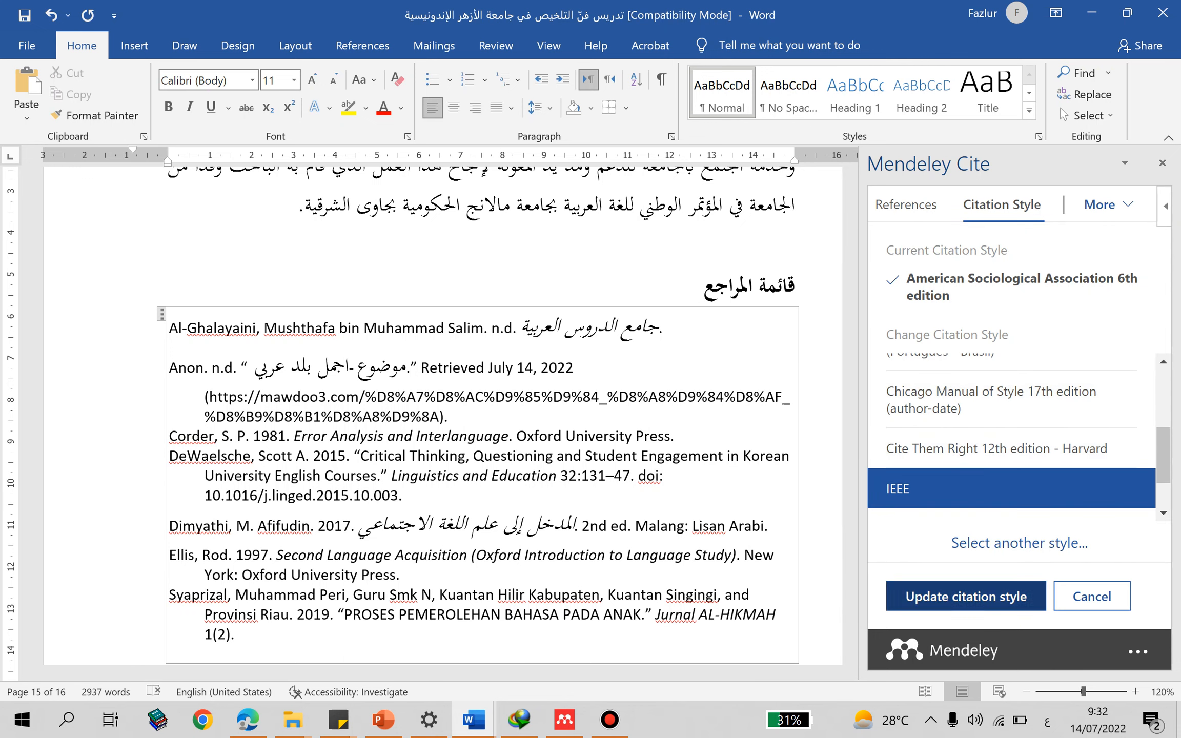
left_click(966, 596)
scroll(482, 416, "up", 2)
scroll(482, 416, "down", 2)
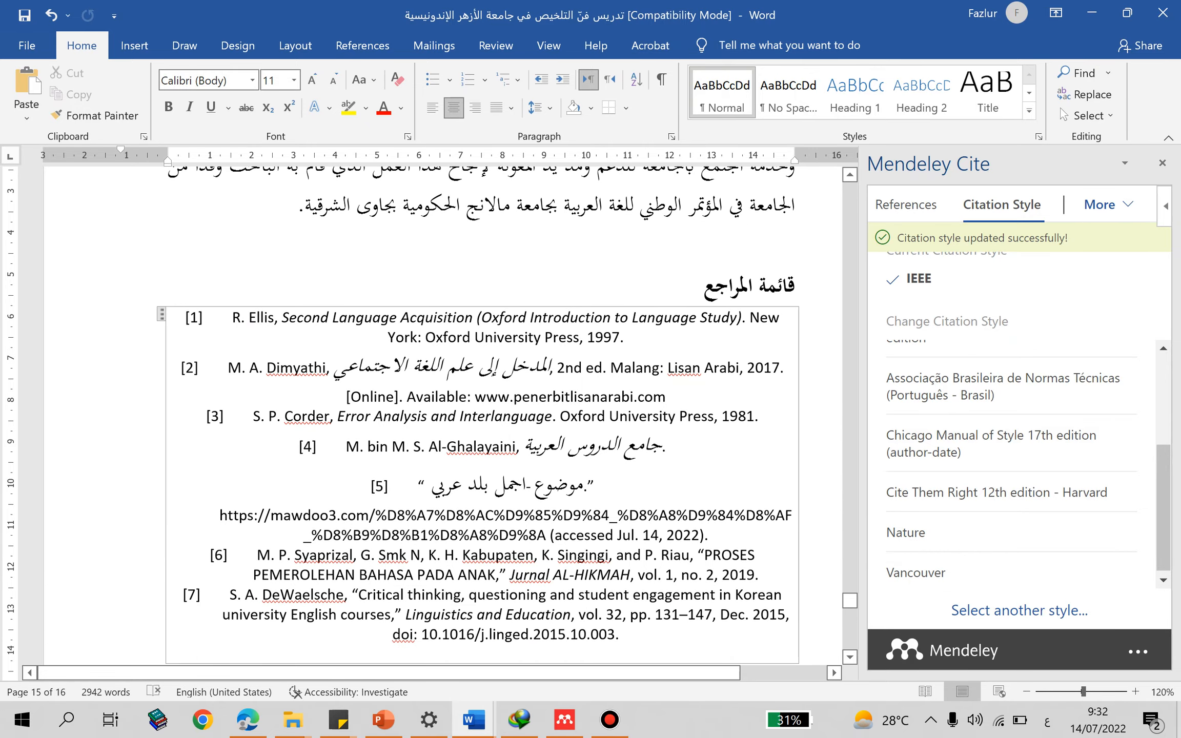
left_click_drag(186, 318, 451, 634)
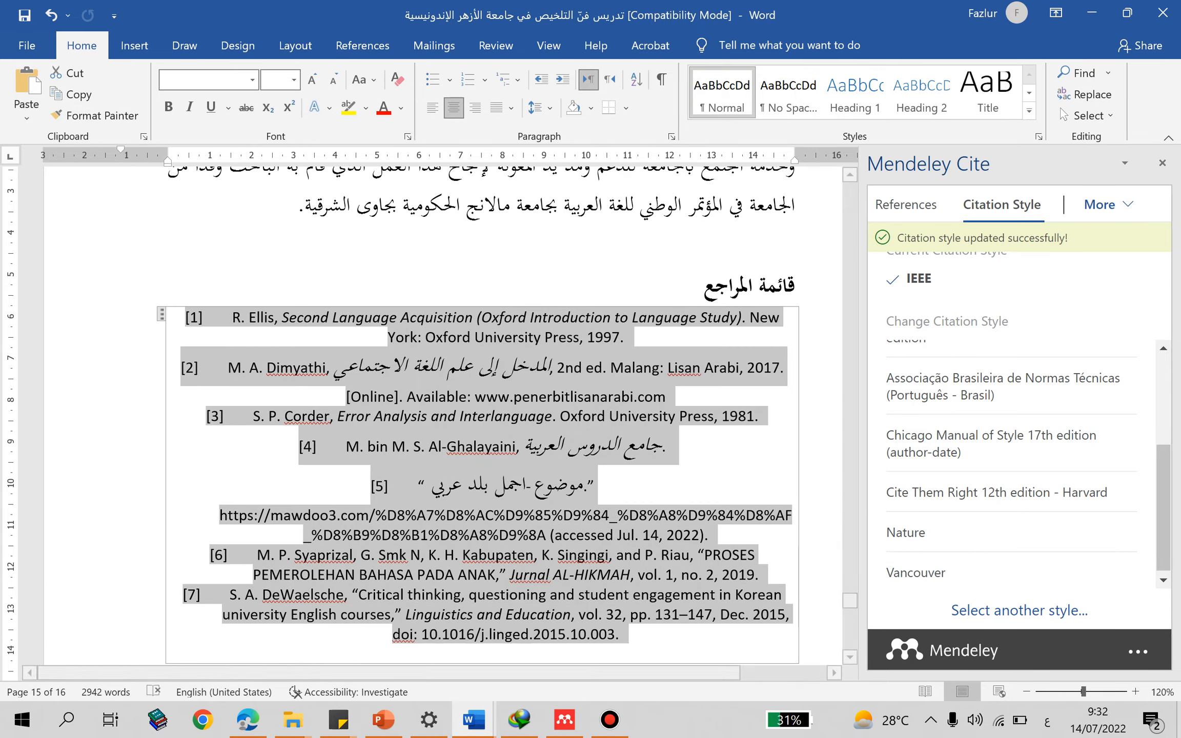
key("ctrl+l")
- Select the first in-text citation in the abstract and change the Mendeley citation style to American Psychological Association 7th edition
scroll(443, 415, "up", 15)
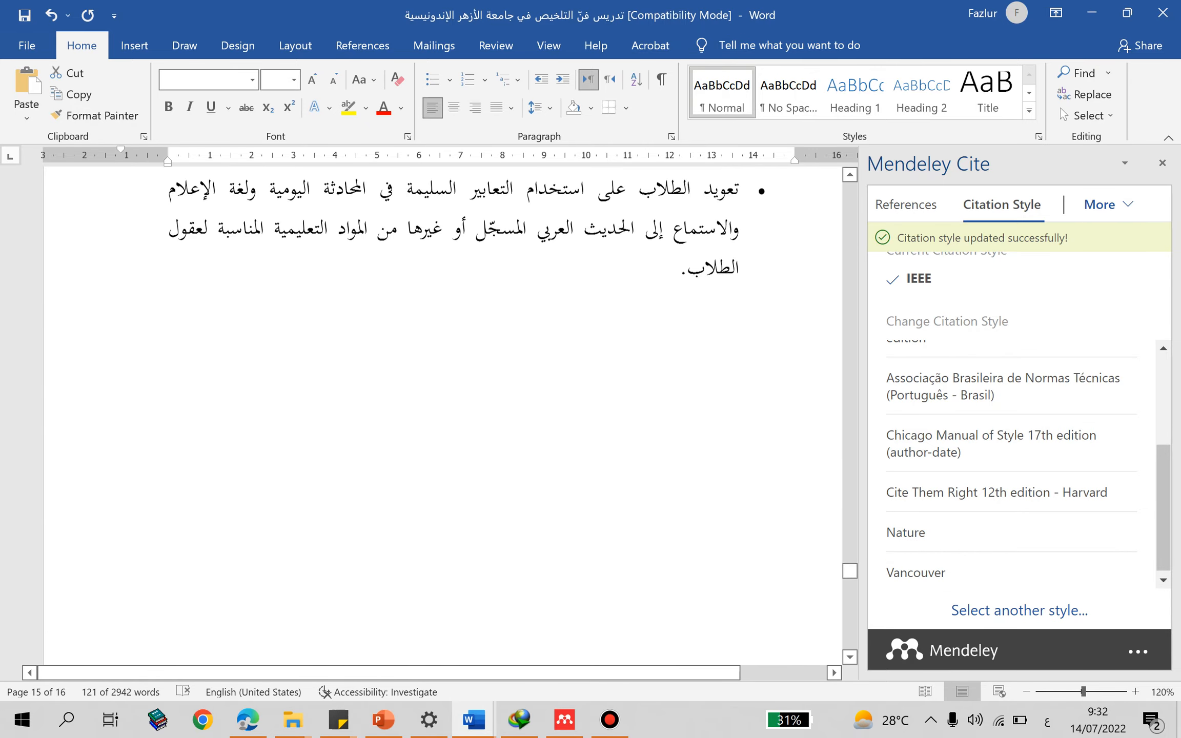
scroll(443, 415, "up", 20)
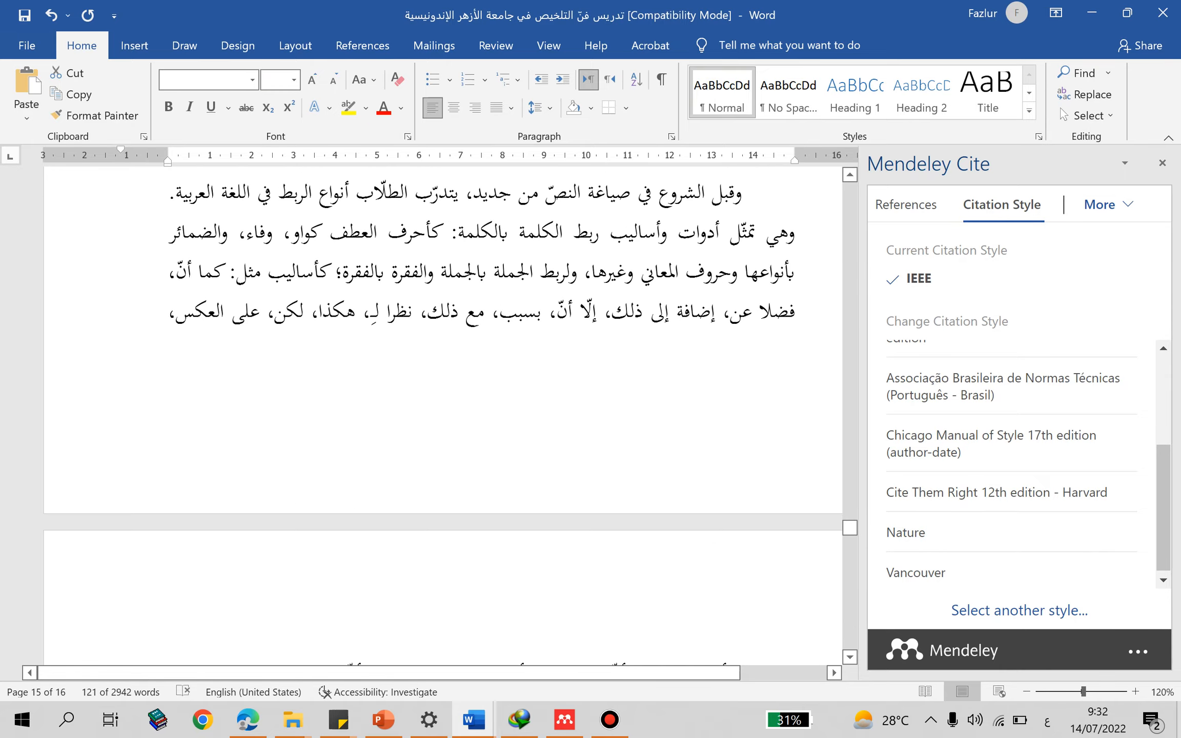
scroll(443, 415, "up", 20)
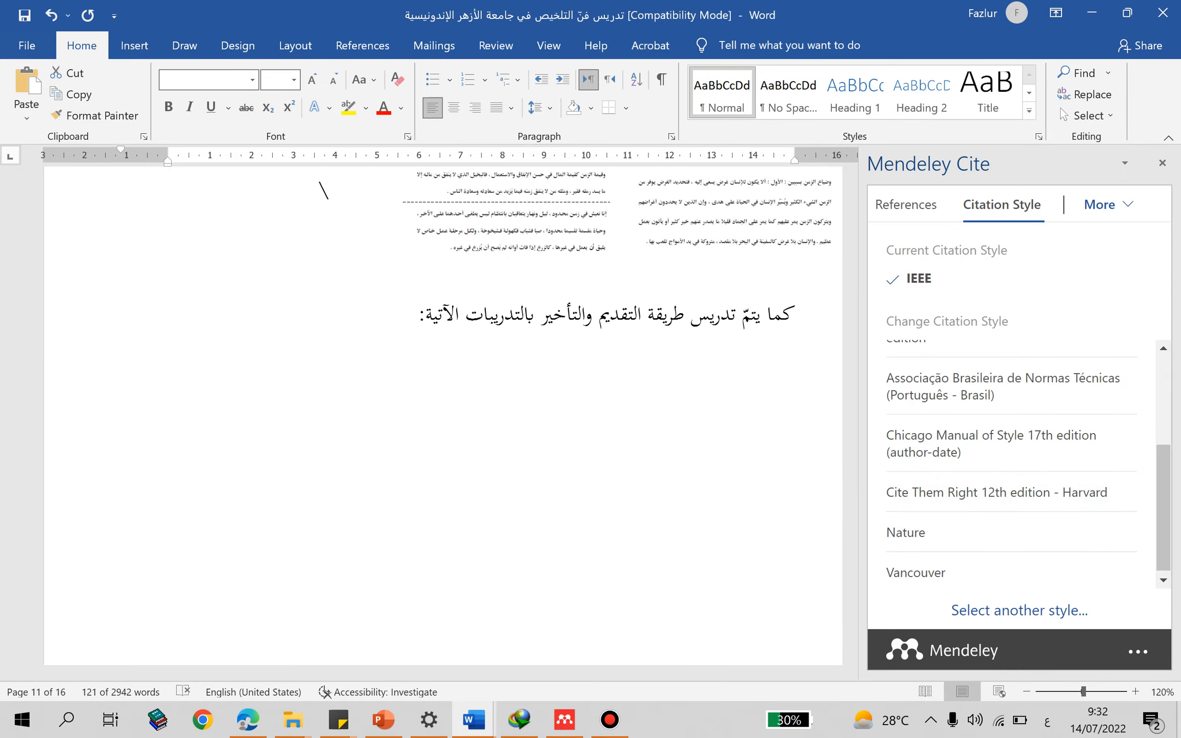
scroll(443, 416, "up", 20)
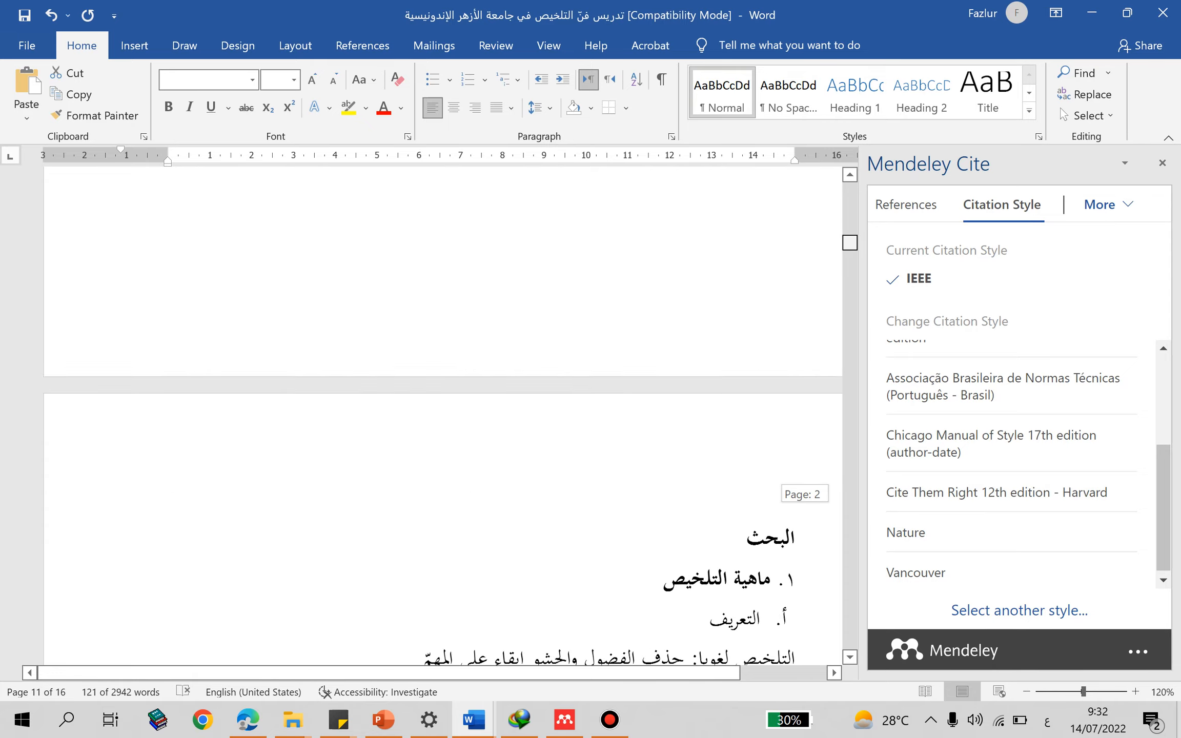
scroll(443, 415, "up", 10)
left_click(290, 361)
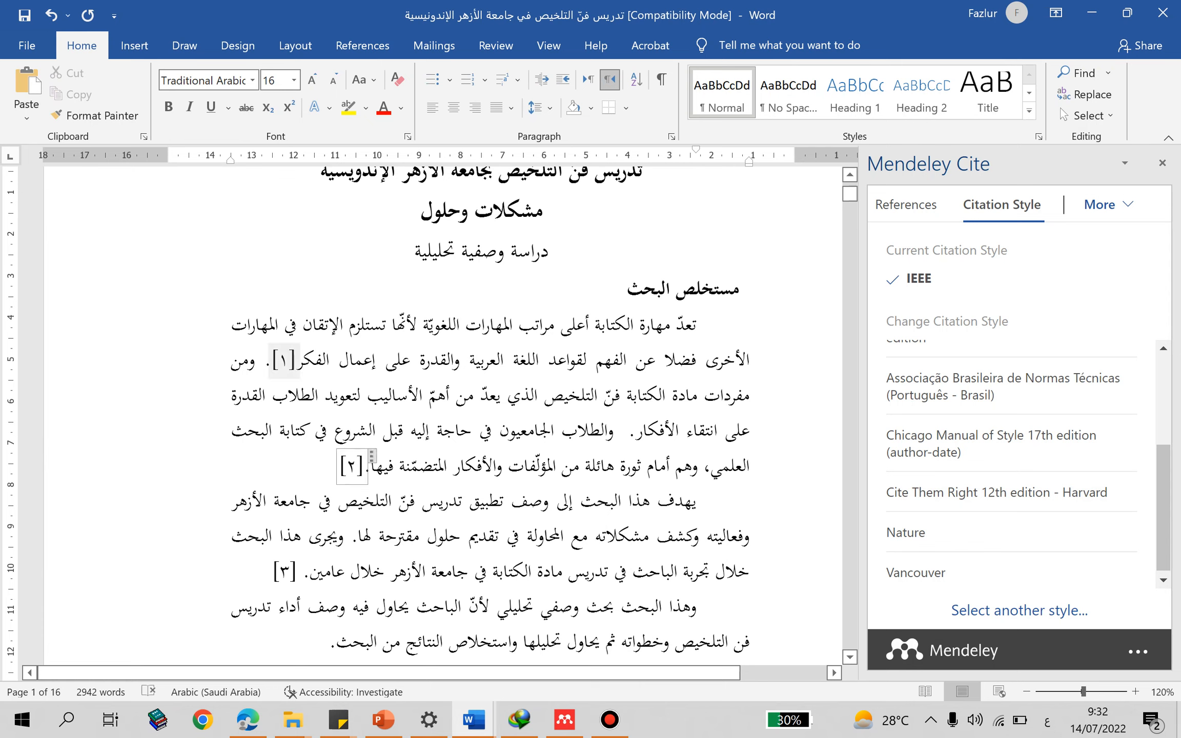
scroll(1010, 446, "up", 3)
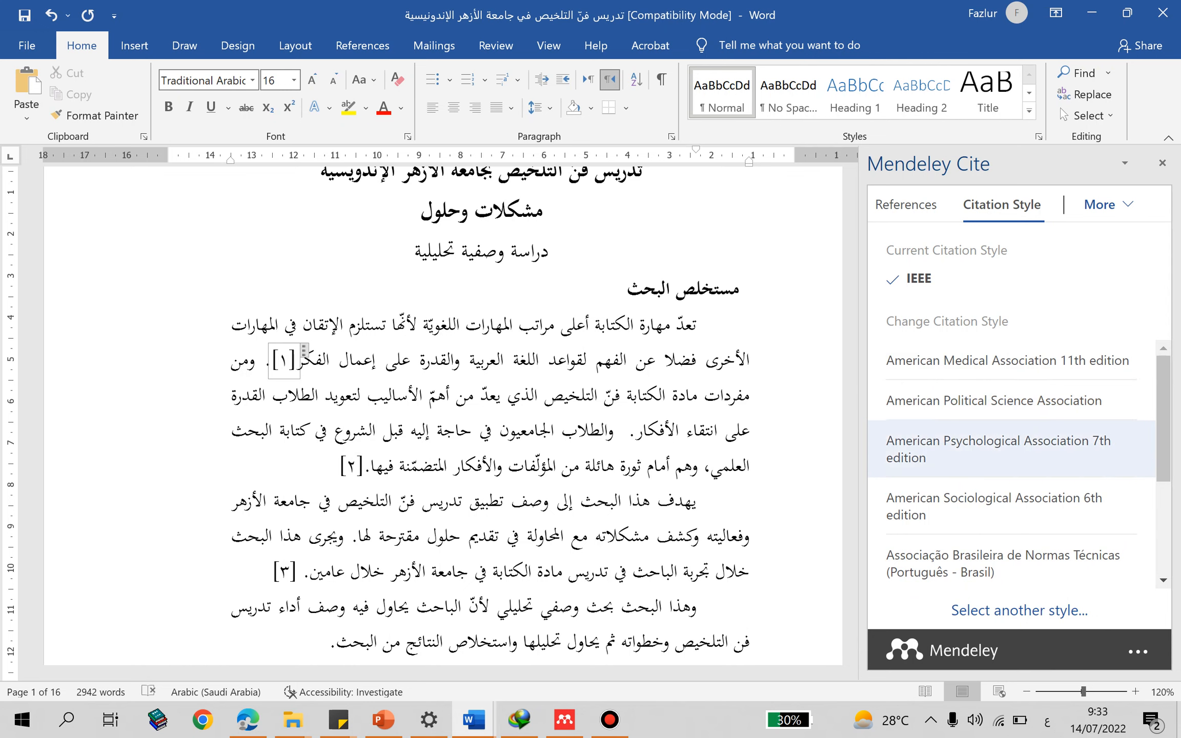
left_click(1010, 449)
left_click(966, 596)
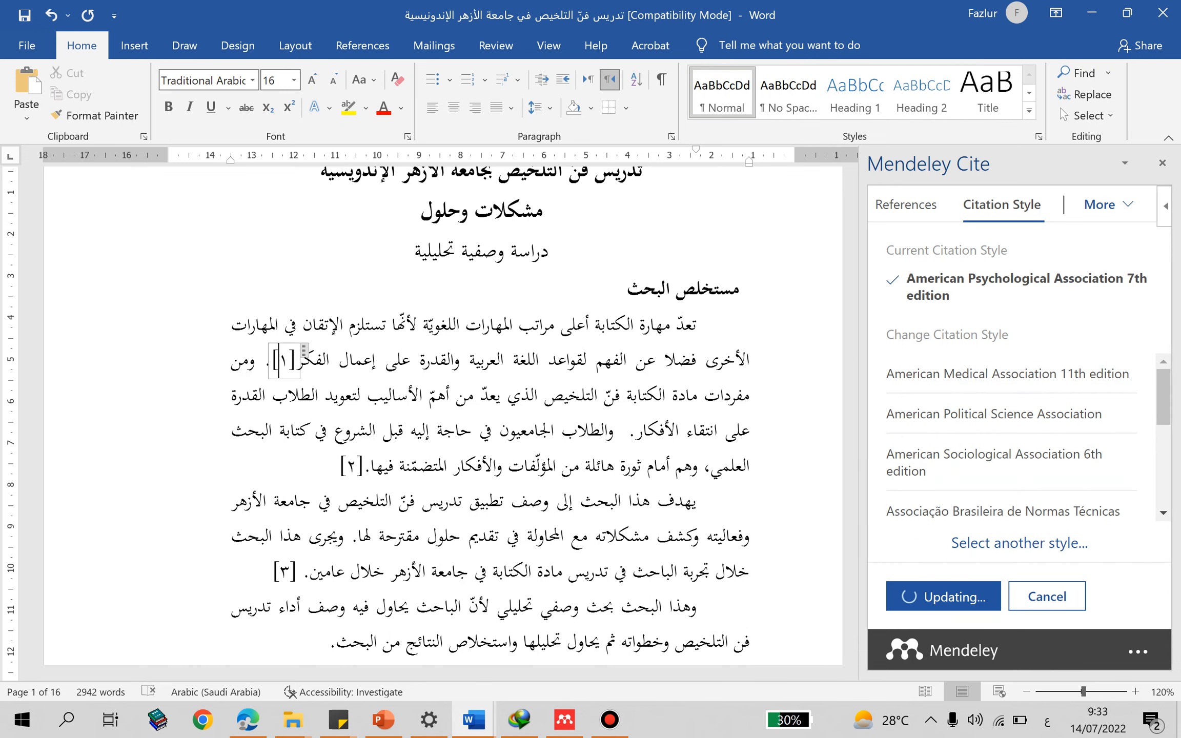
left_click(249, 359)
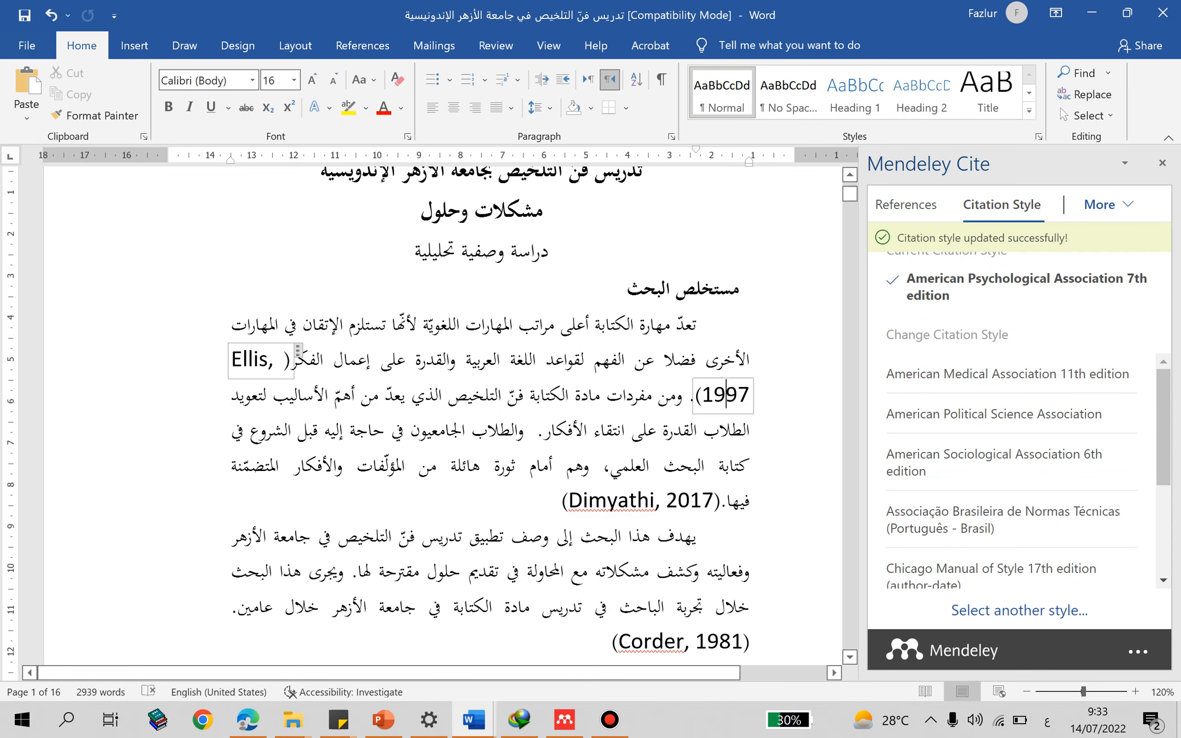
scroll(431, 410, "down", 2)
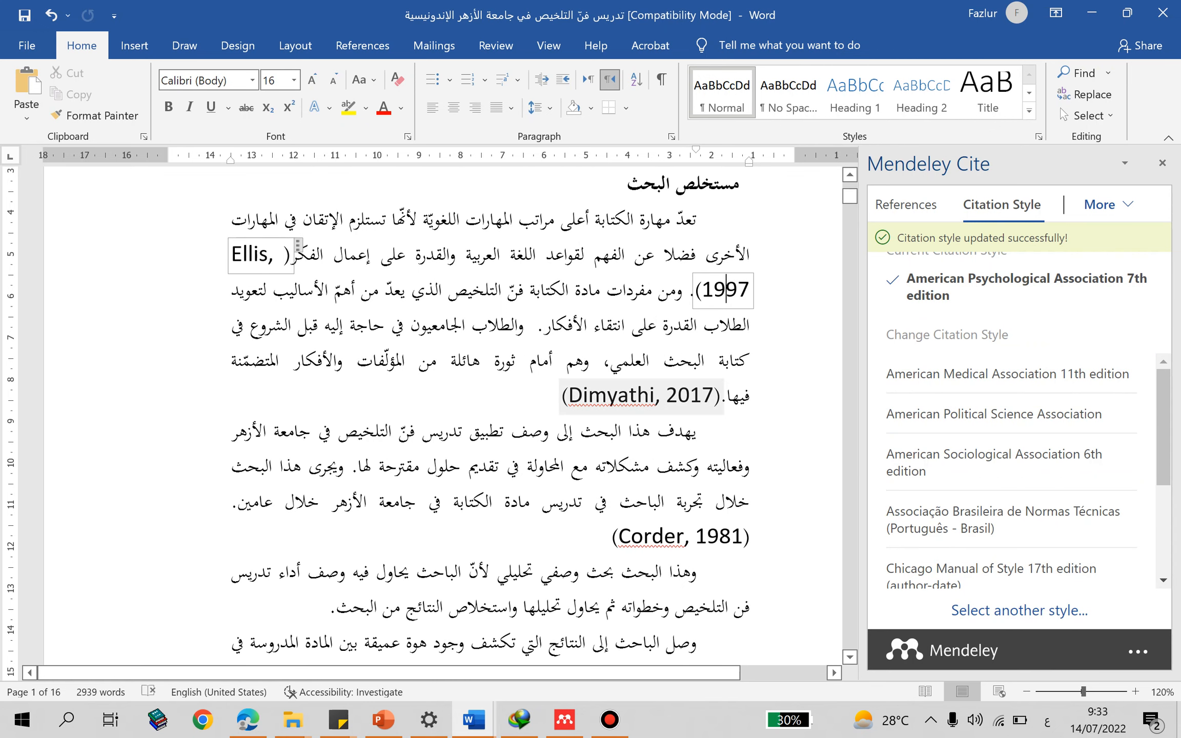
mouse_move(562, 396)
left_mouse_down()
mouse_move(669, 396)
mouse_move(569, 396)
left_mouse_up()
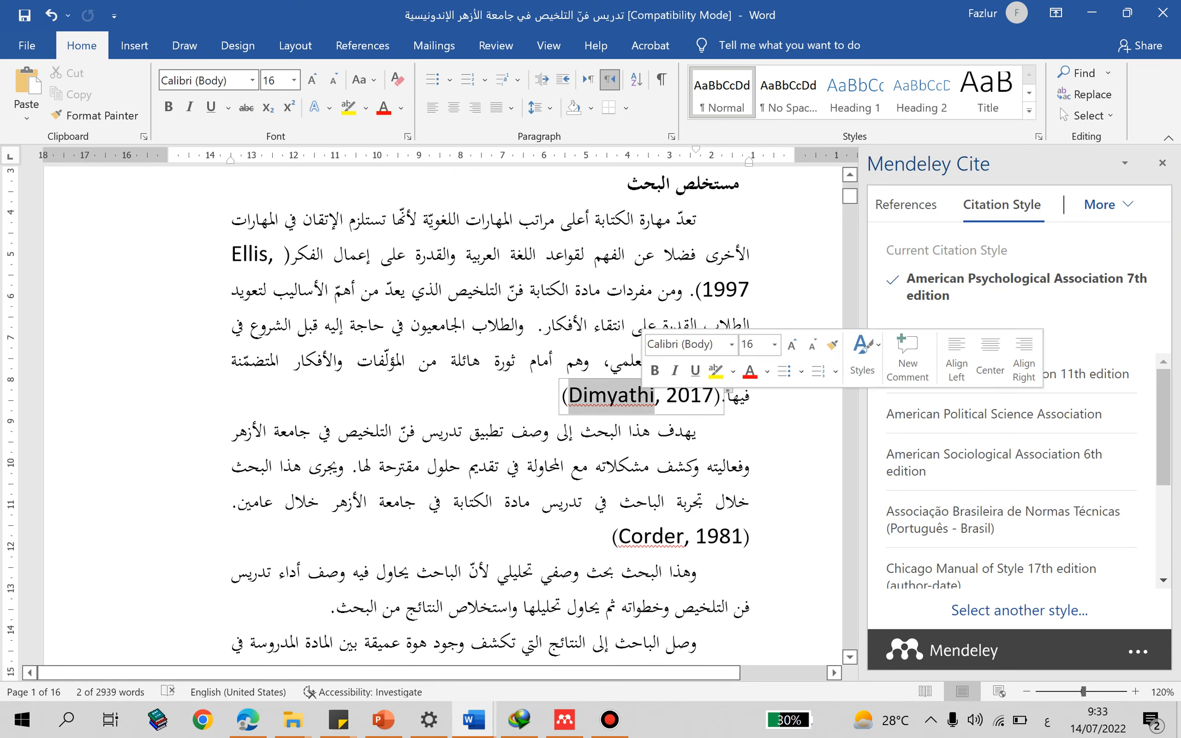
triple_click(636, 396)
left_click(462, 325)
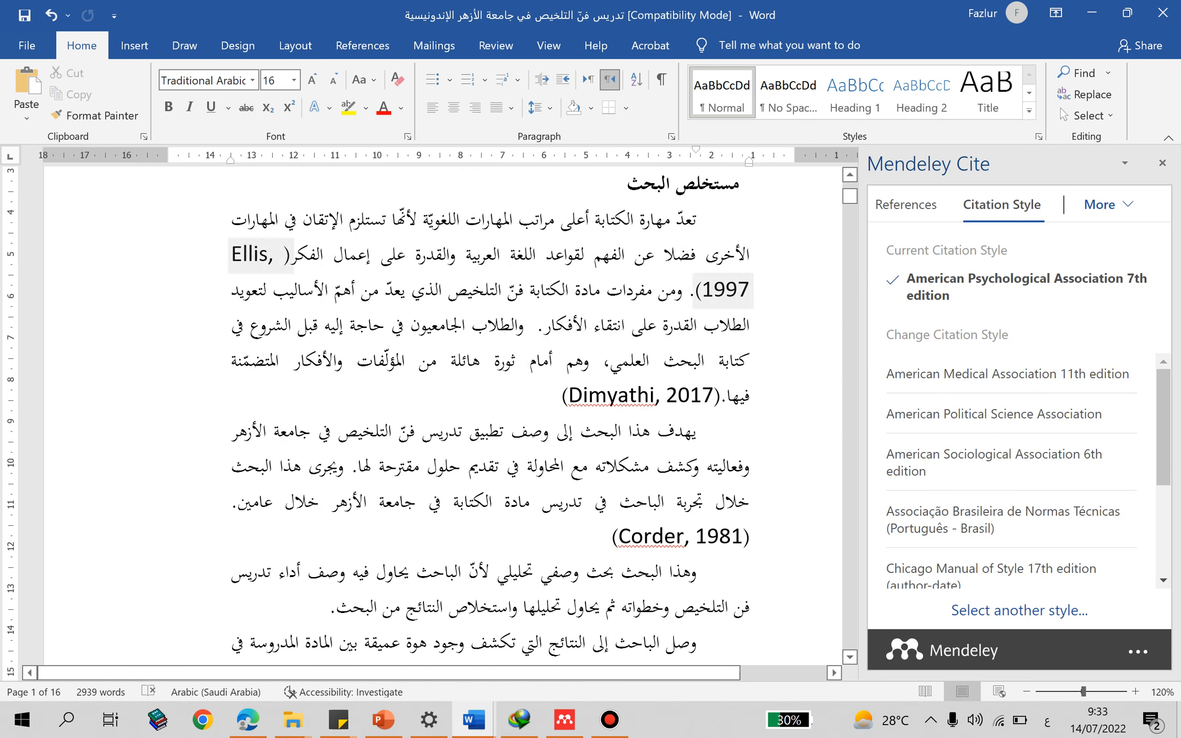
- Set the font size of the whole 1997 citation in the abstract's first paragraph to 12, including its parentheses
left_click(268, 253)
left_click_drag(291, 254, 749, 290)
triple_click(735, 290)
left_click(737, 291)
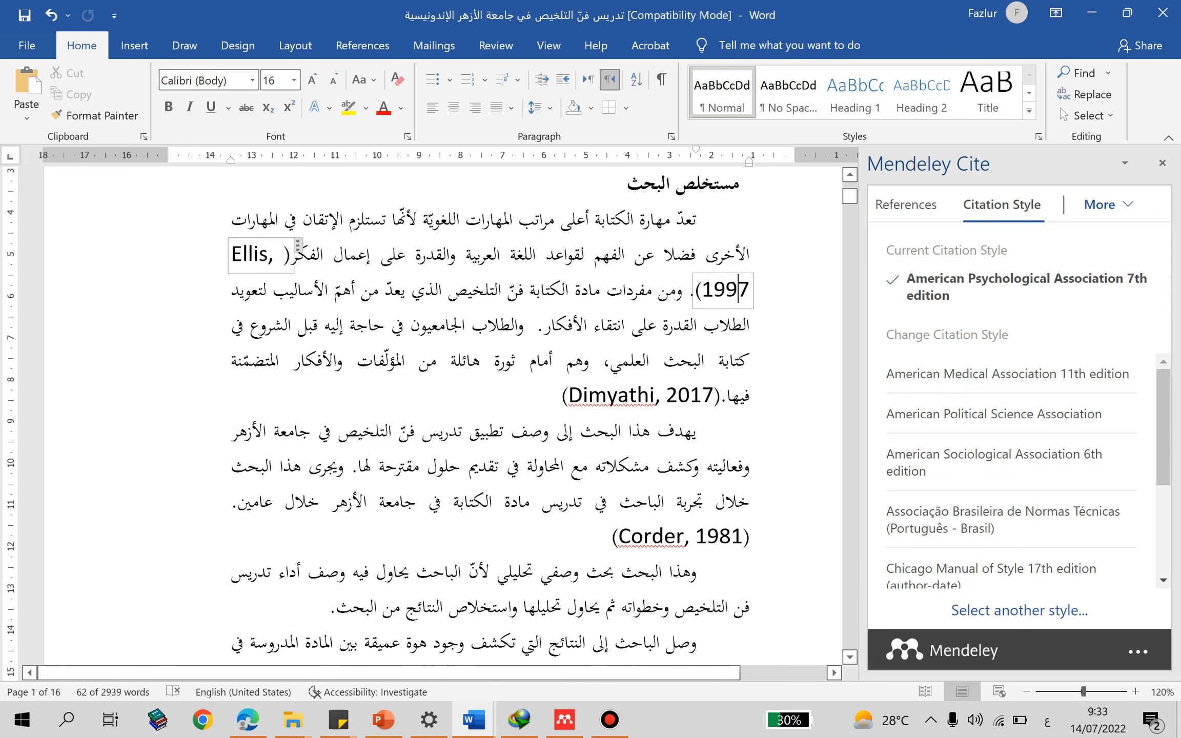
double_click(260, 255)
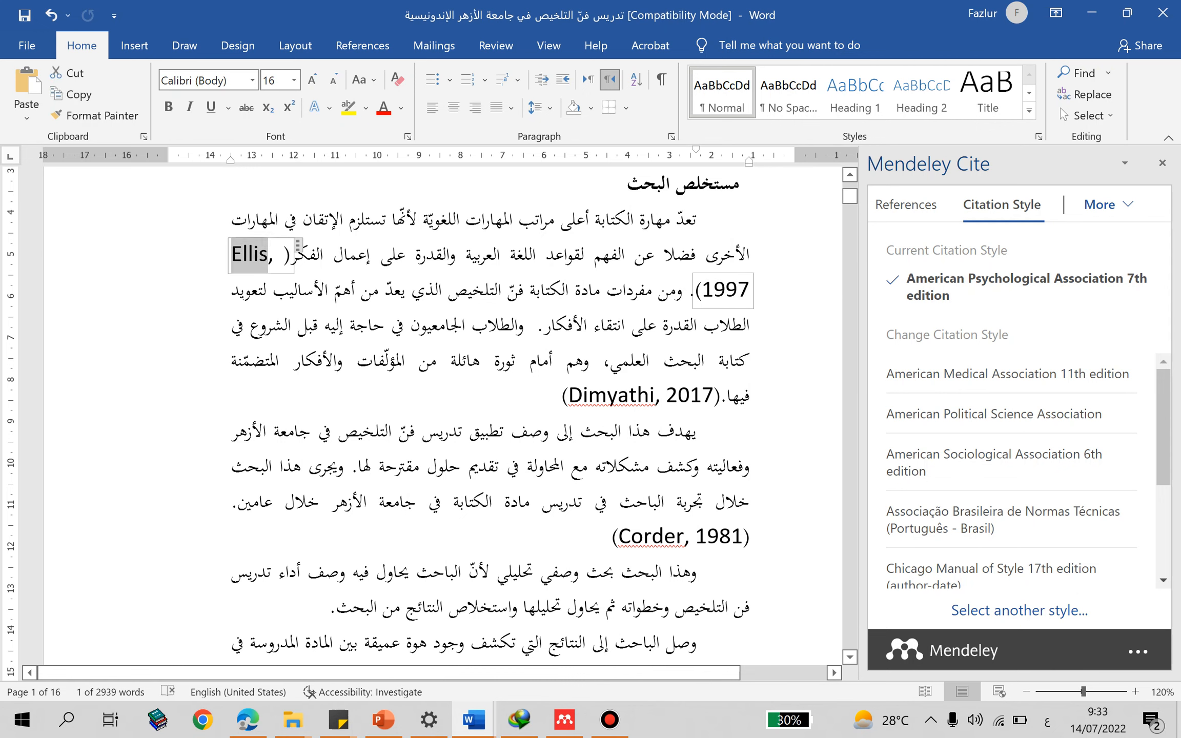
left_click_drag(260, 255, 710, 290)
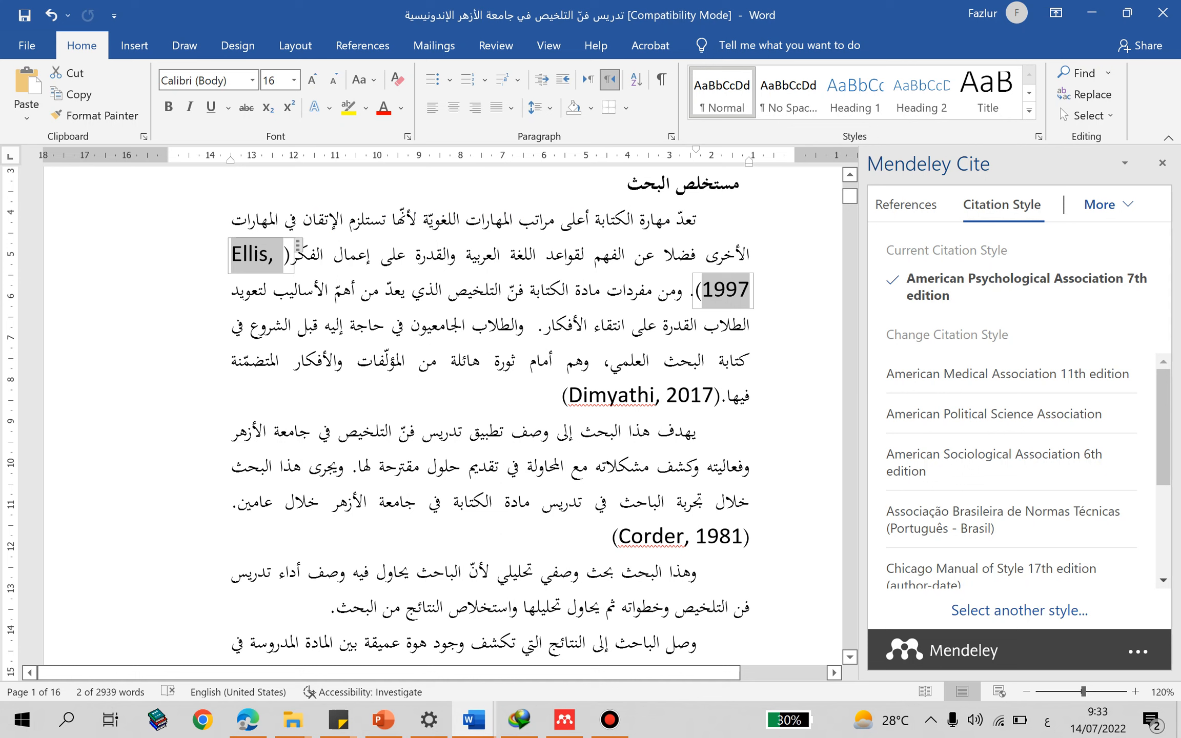
key("ctrl+shift+comma")
key("ctrl+shift+comma")
left_click(377, 287)
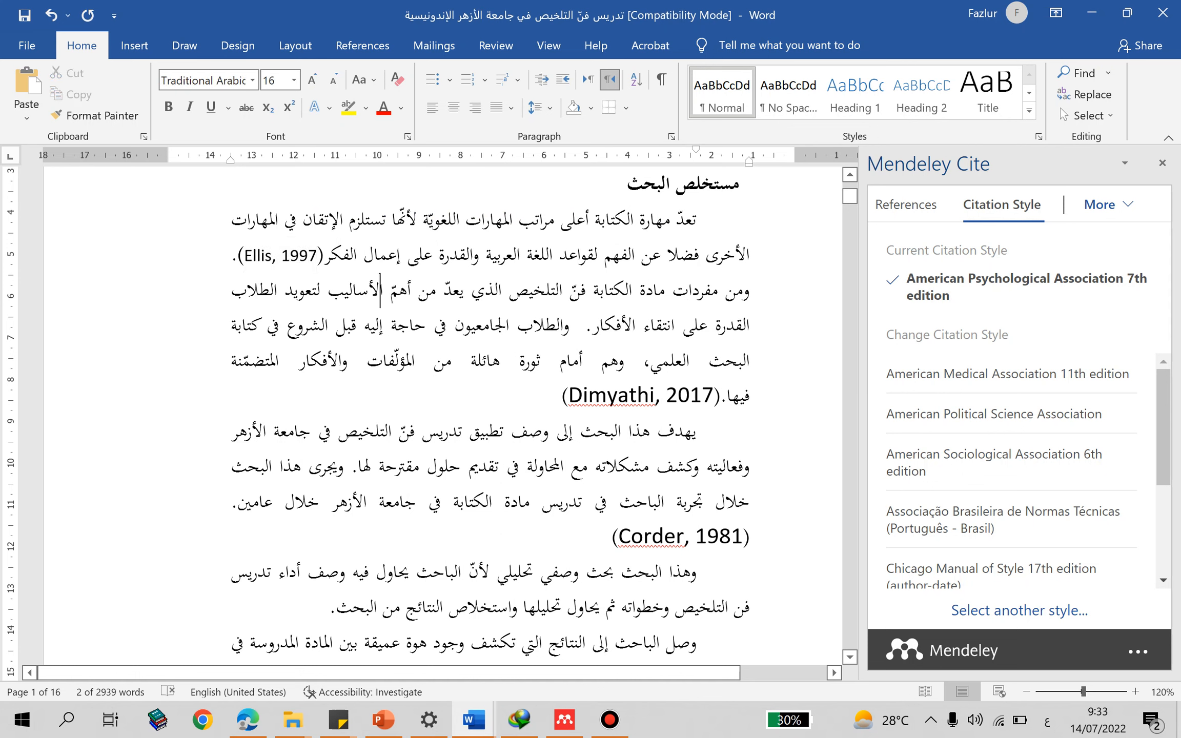
left_click_drag(238, 256, 326, 256)
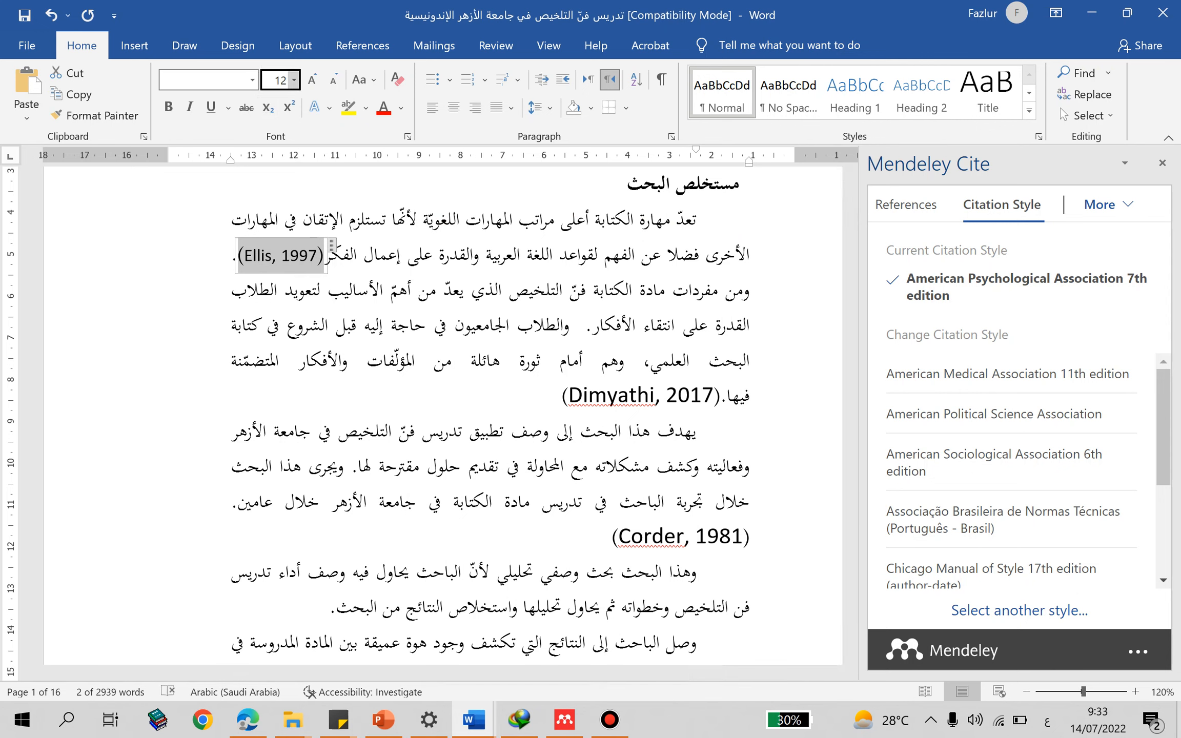
- Set the font size of the 2017 citation at the end of the abstract's first paragraph to 12
left_click_drag(563, 396, 725, 396)
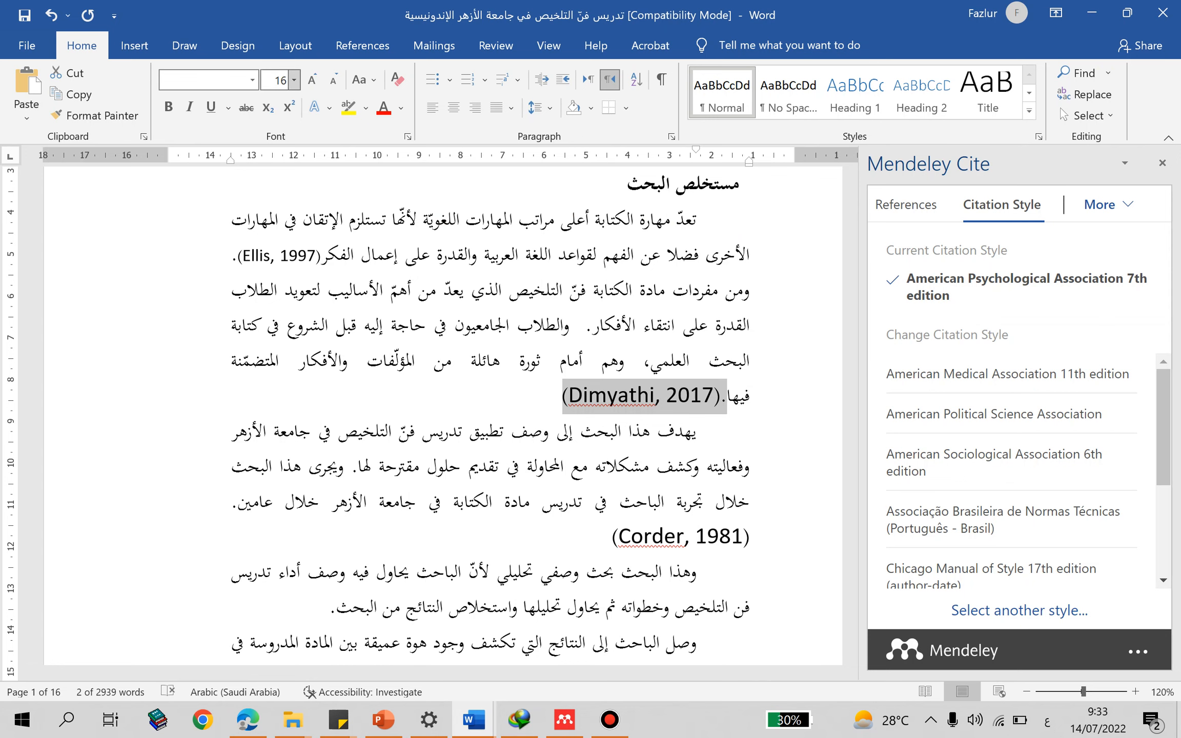
left_click(280, 80)
key("Return")
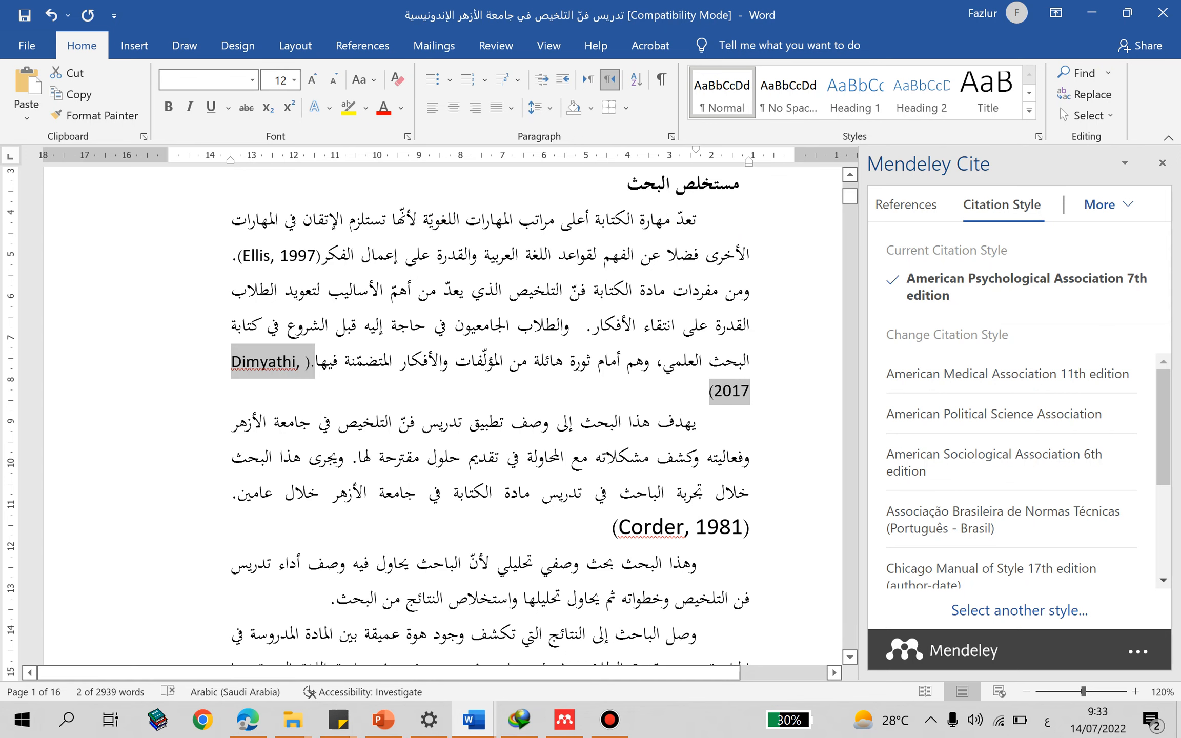
left_click(703, 393)
left_click(642, 423)
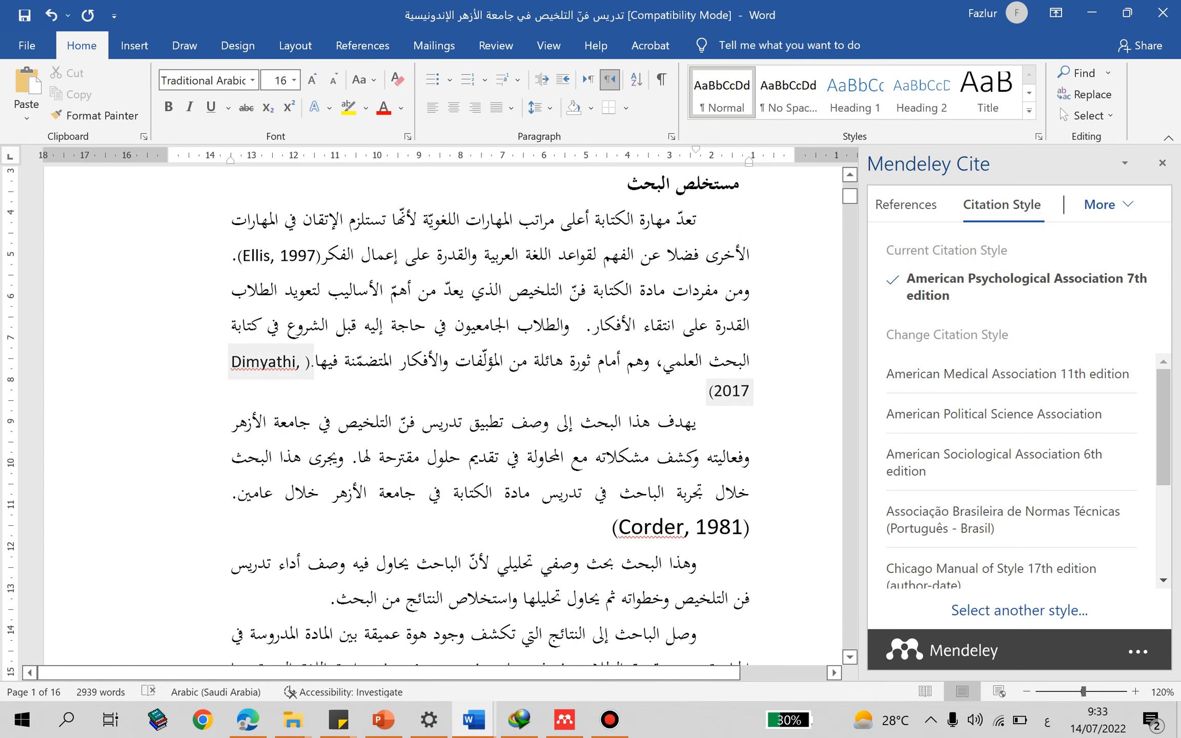
- Return to the article title on the first page and show Word's reference and citation tools
scroll(641, 422, "up", 3)
left_click(626, 338)
scroll(625, 338, "up", 1)
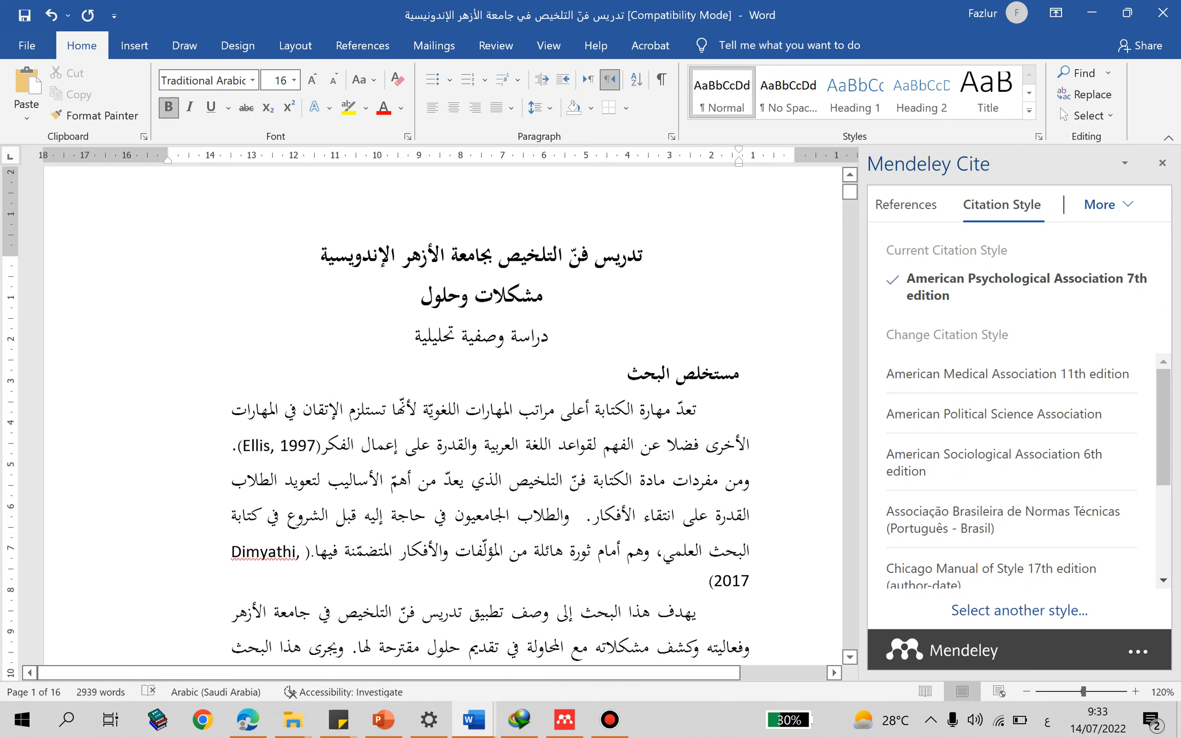
key("Page_Up")
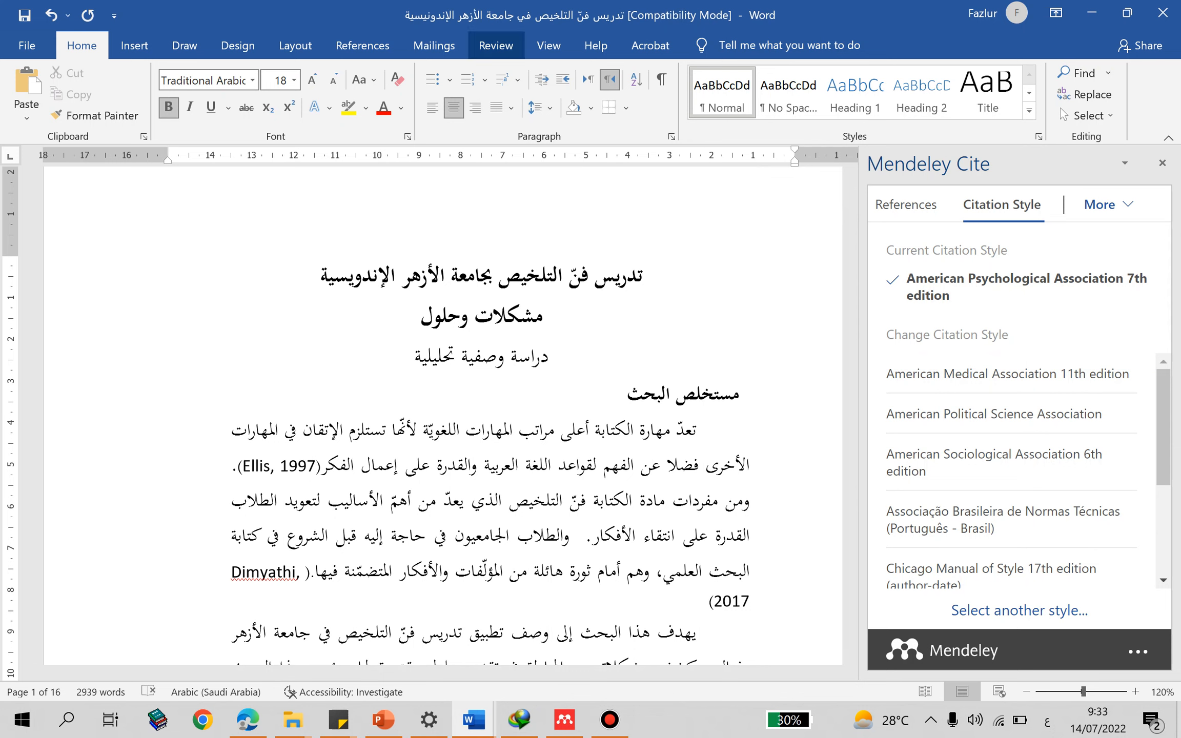
left_click(362, 45)
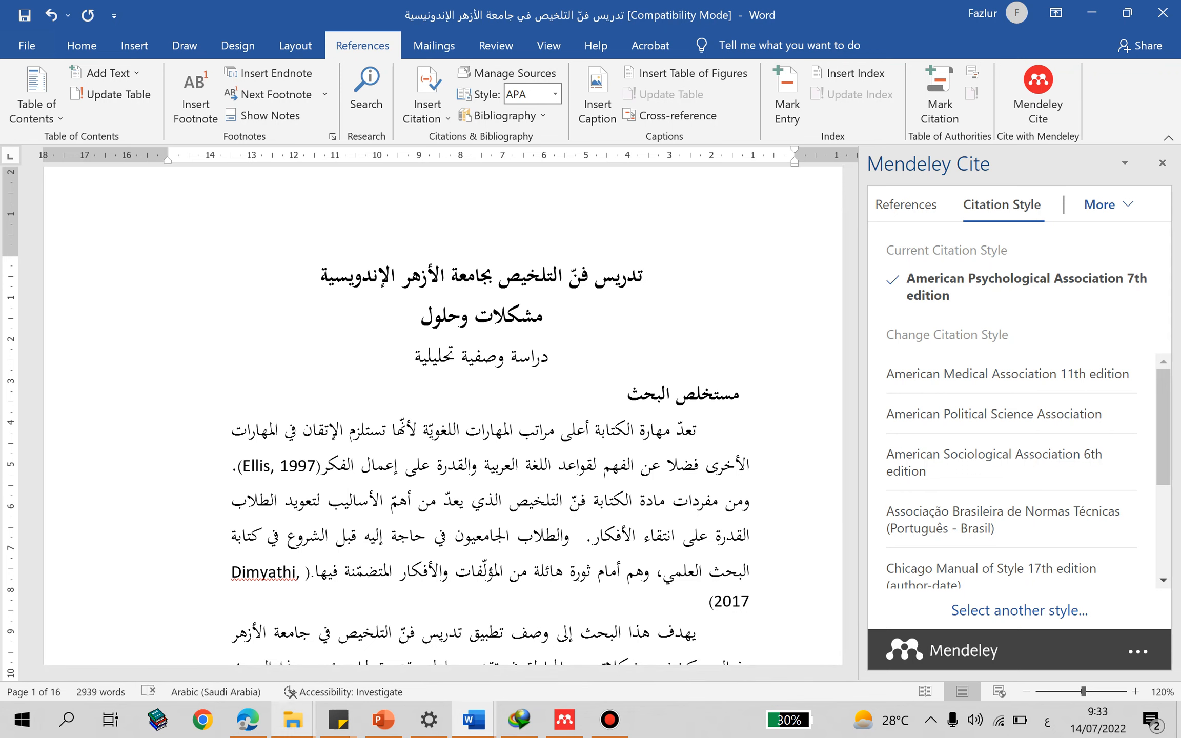
- Check the mawdoo3.com page in the browser, switch back to the Word article and place the cursor in the 1997 citation
left_click(247, 720)
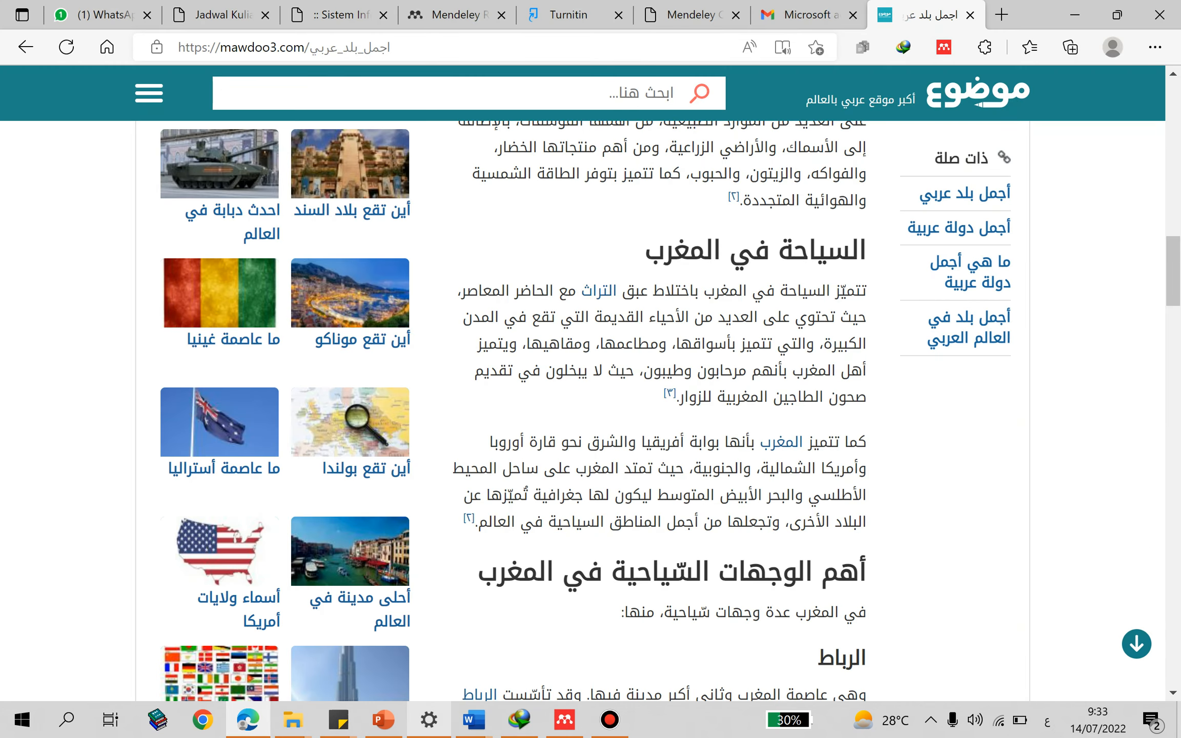
mouse_move(474, 720)
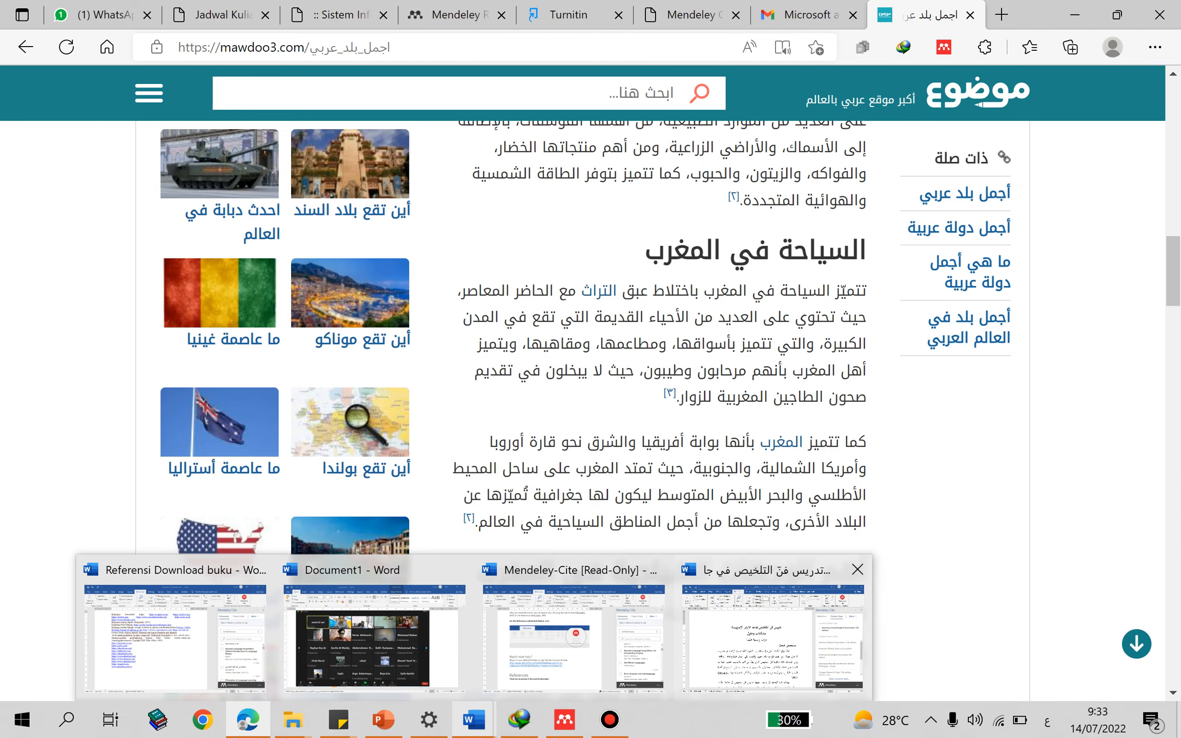
left_click(773, 639)
scroll(492, 410, "down", 2)
left_click(279, 361)
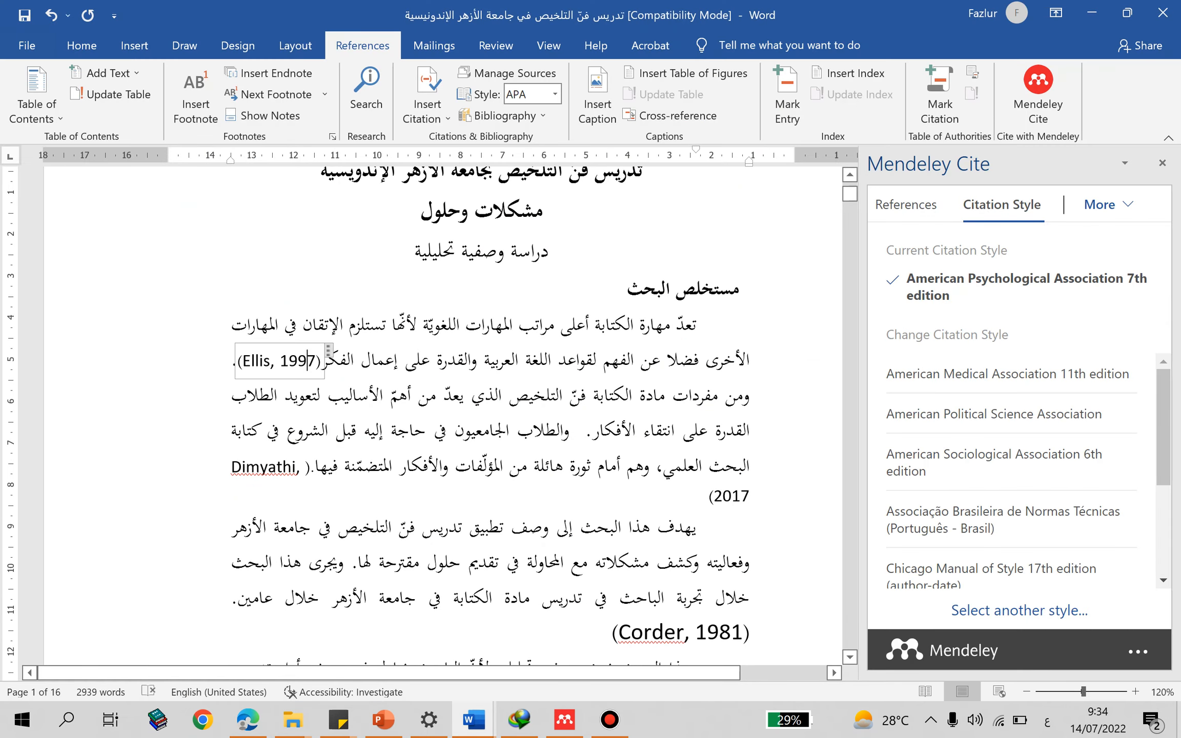
- Switch to Mendeley Reference Manager, look at the dialog for adding files from the computer and cancel it
left_click(564, 719)
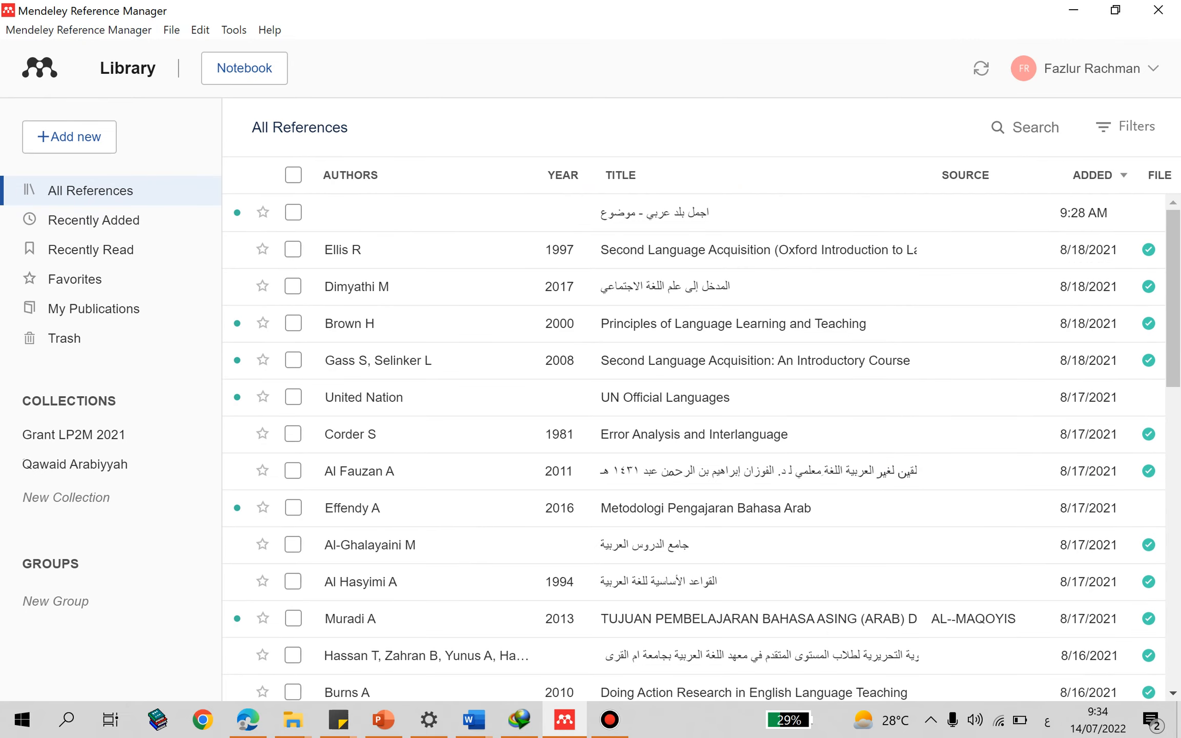
left_click(69, 137)
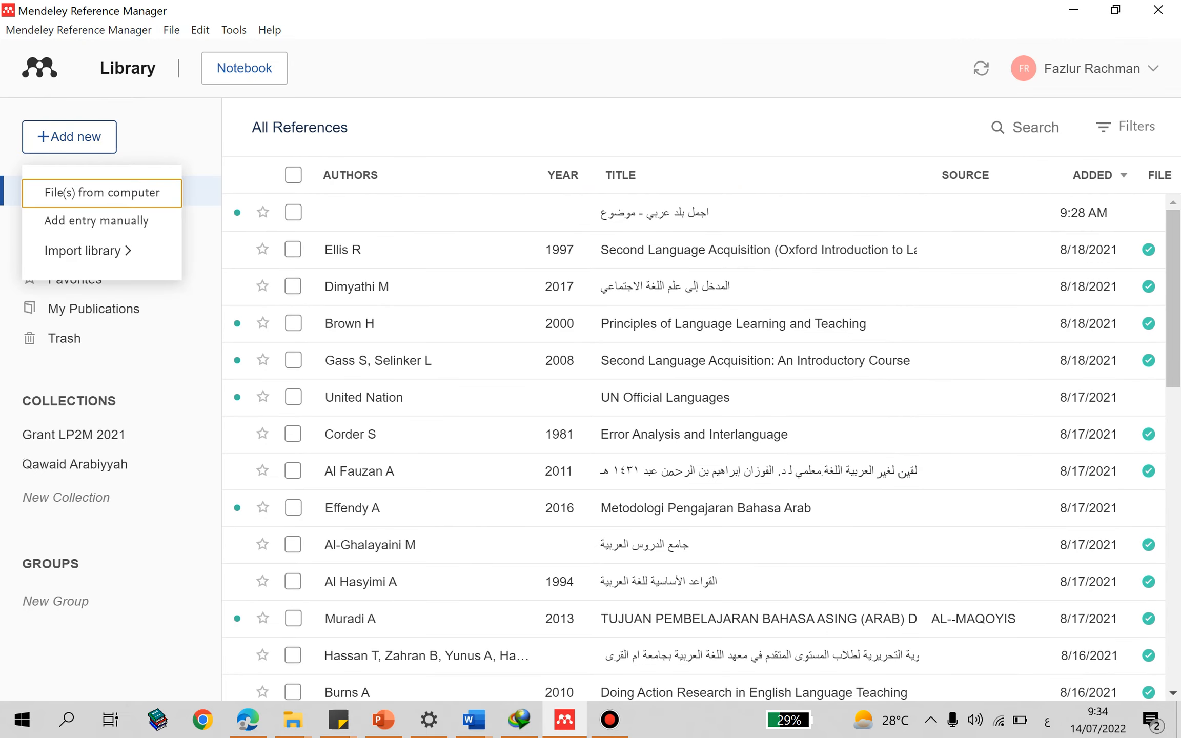
left_click(105, 190)
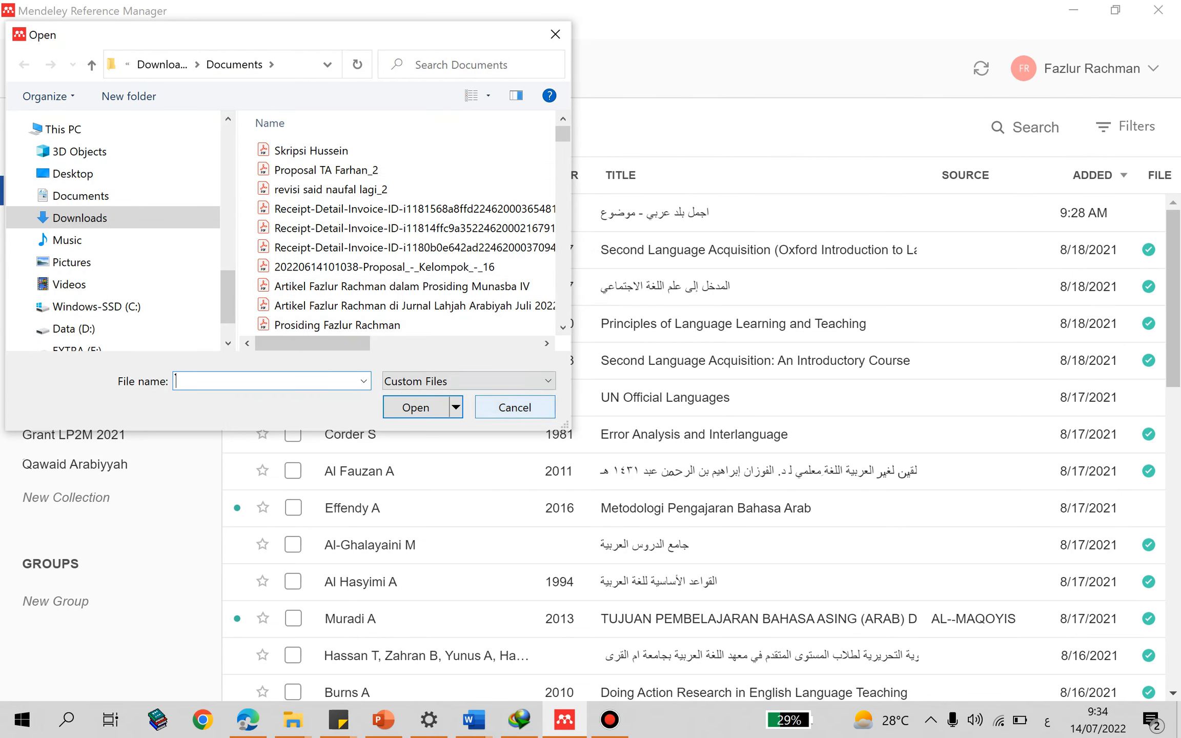
left_click(515, 407)
- Examine the manual entry form's fields and its list of reference types, and close the form without adding an entry
left_click(69, 136)
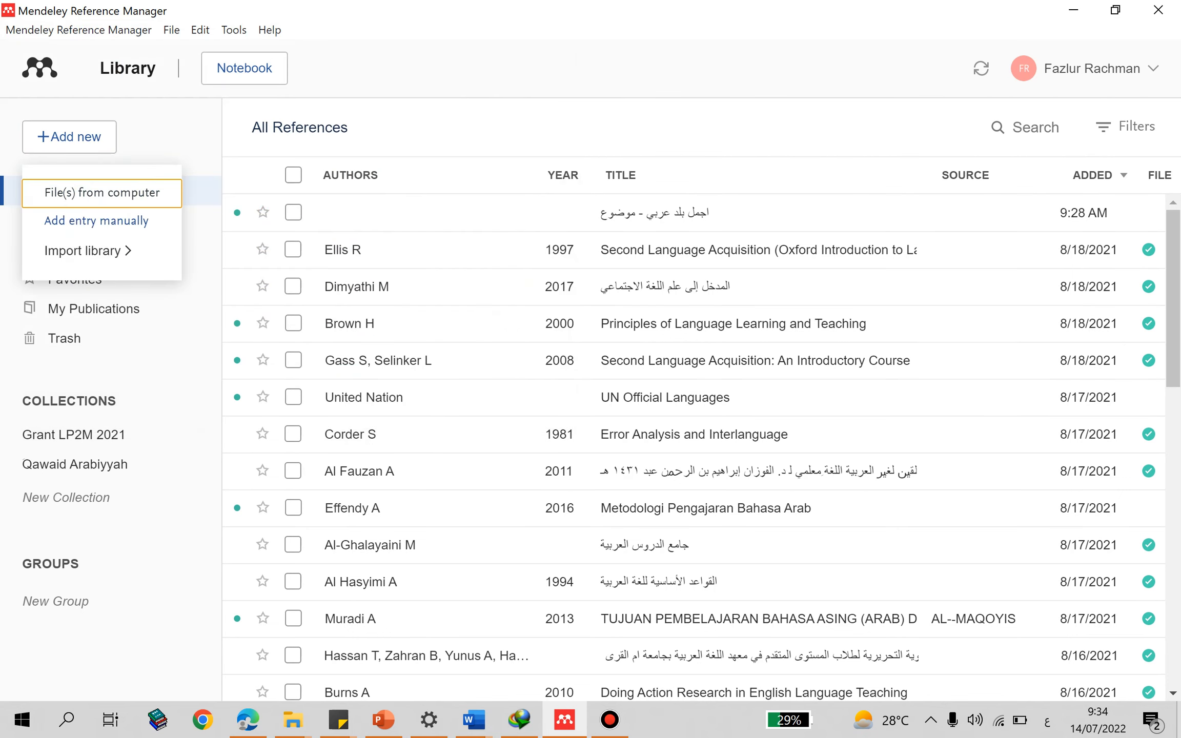
left_click(96, 221)
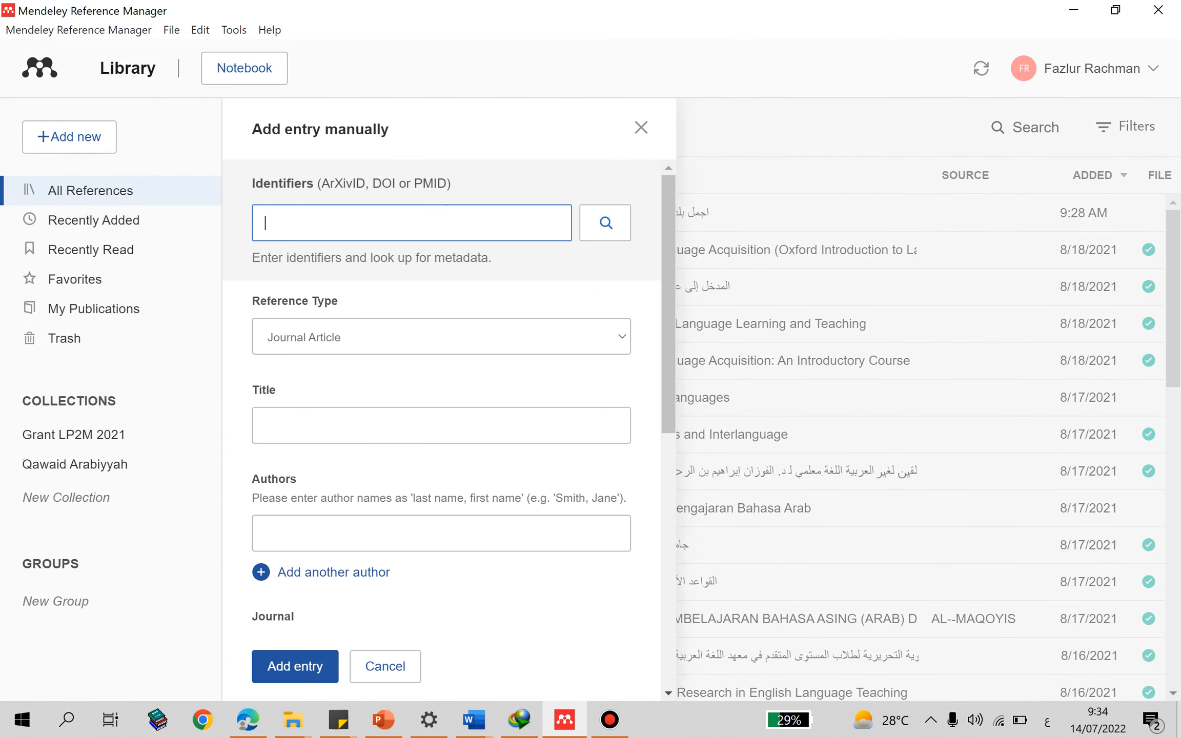
scroll(440, 395, "down", 10)
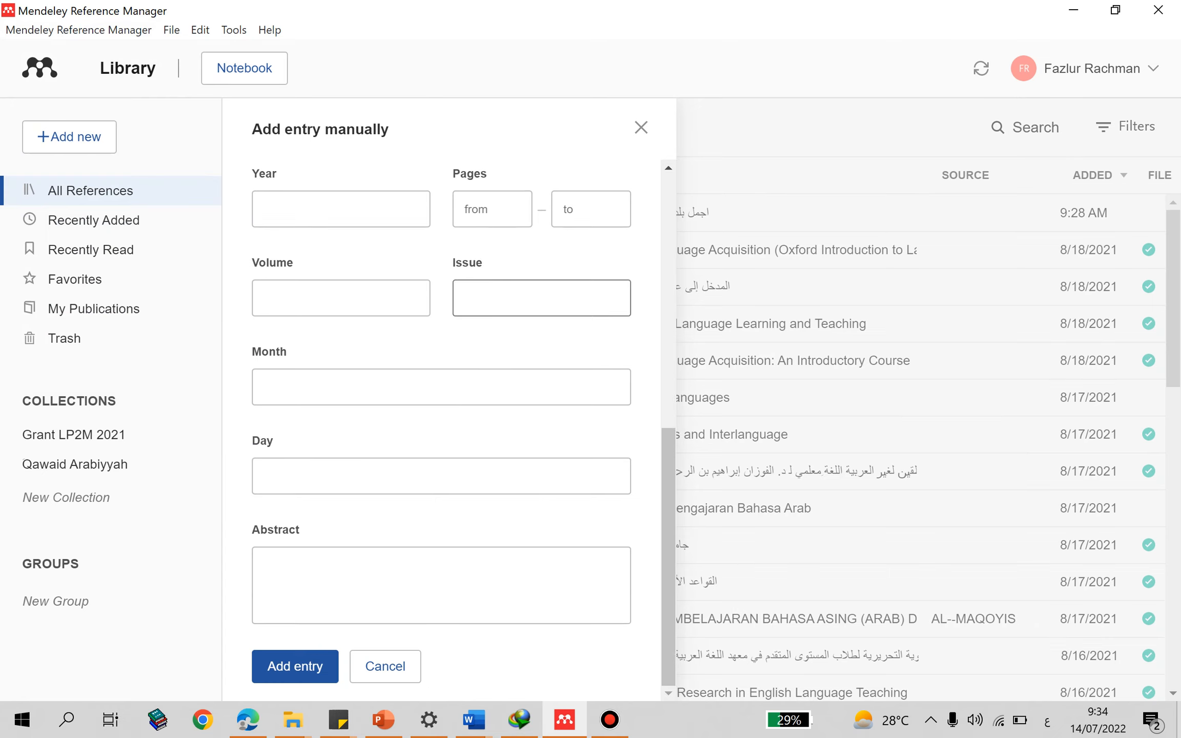
scroll(441, 395, "up", 6)
scroll(441, 336, "up", 3)
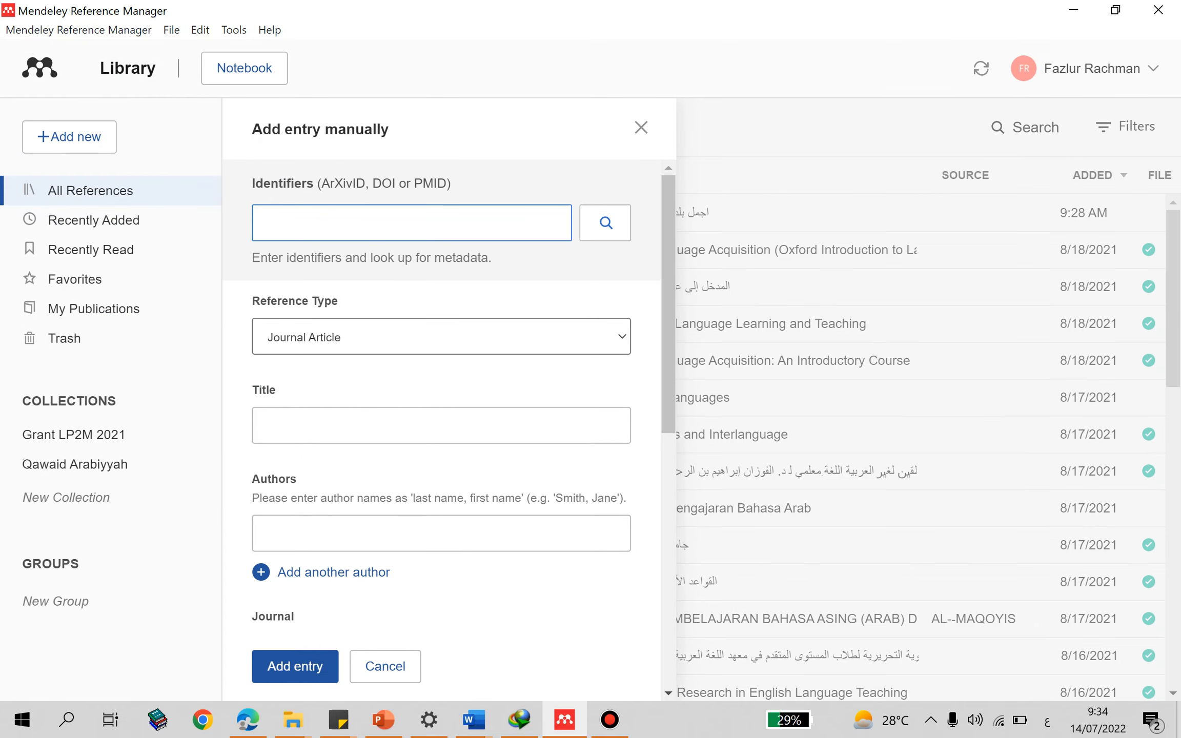
left_click(440, 336)
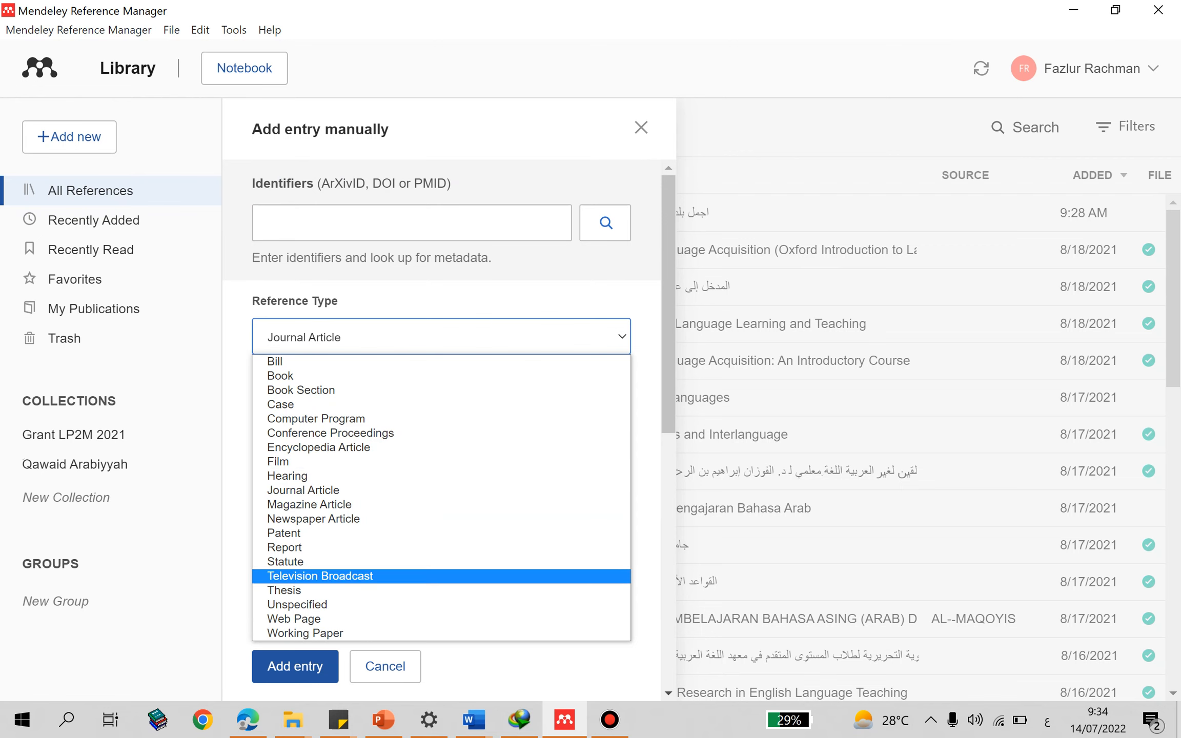
left_click(441, 301)
left_click(640, 127)
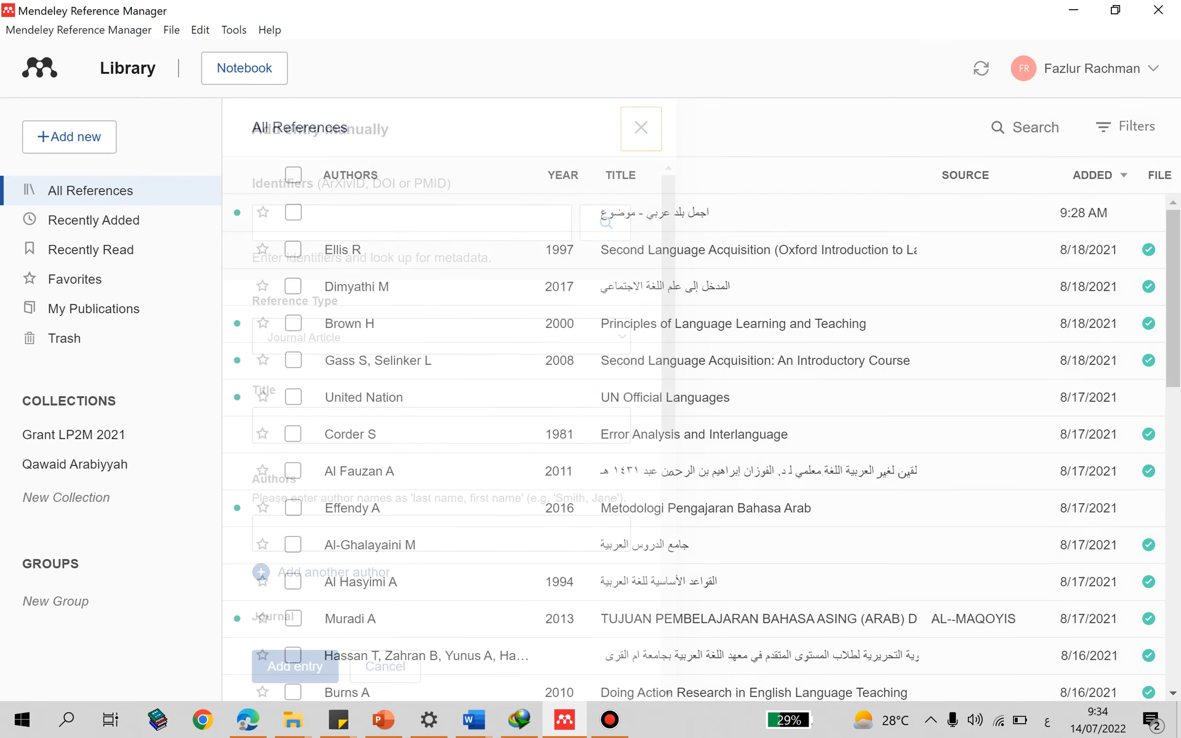
- Add the PDF of The Oxford Handbook of Linguistic Analysis from the Documents folder to the reference library
scroll(692, 441, "down", 10)
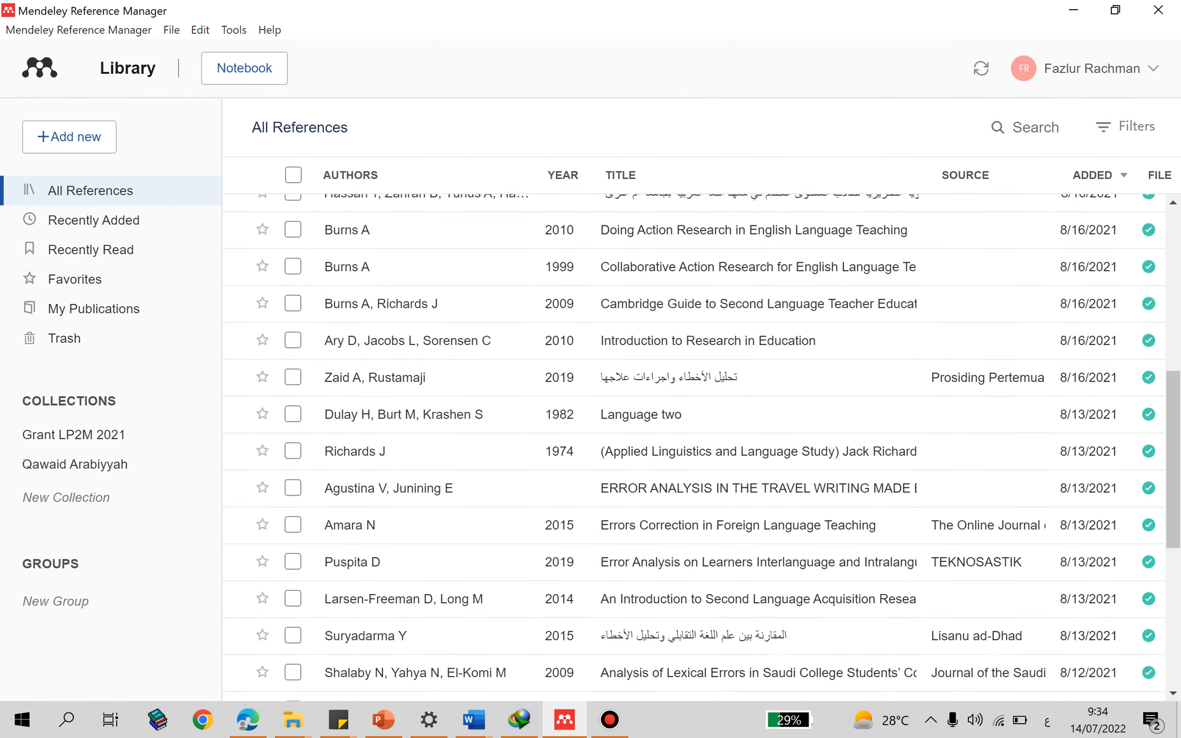
scroll(692, 441, "down", 7)
scroll(692, 440, "down", 1)
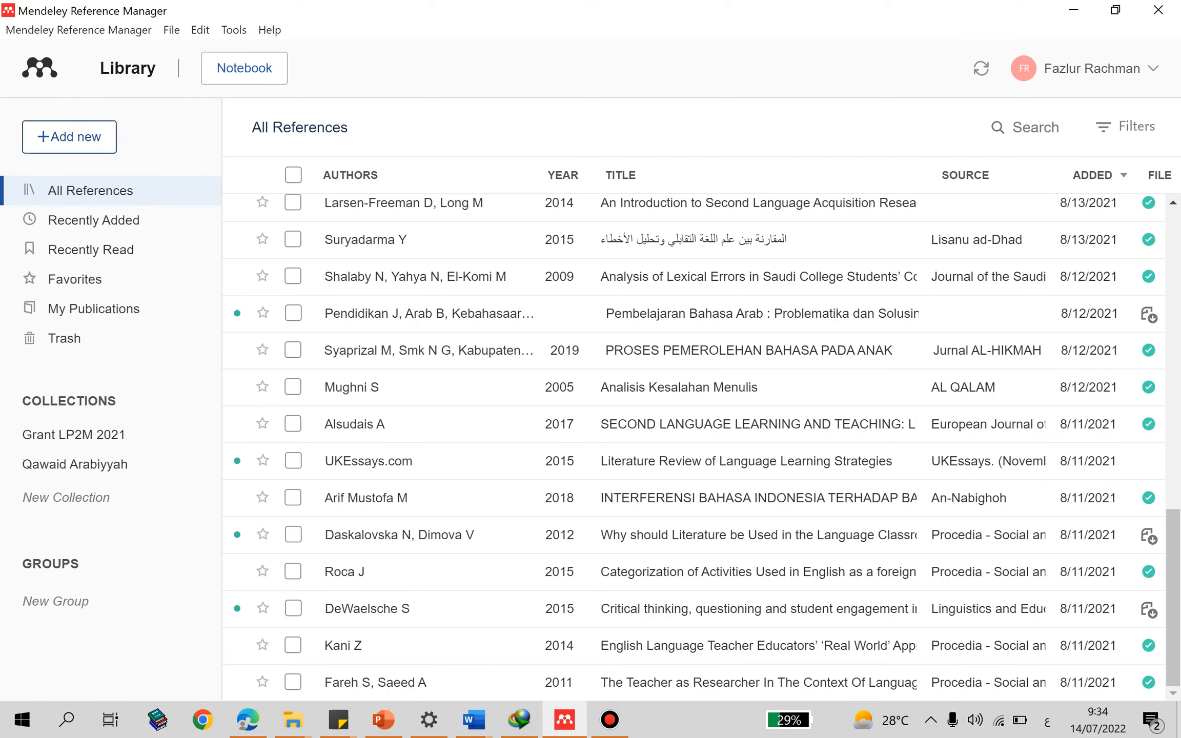
left_click(69, 137)
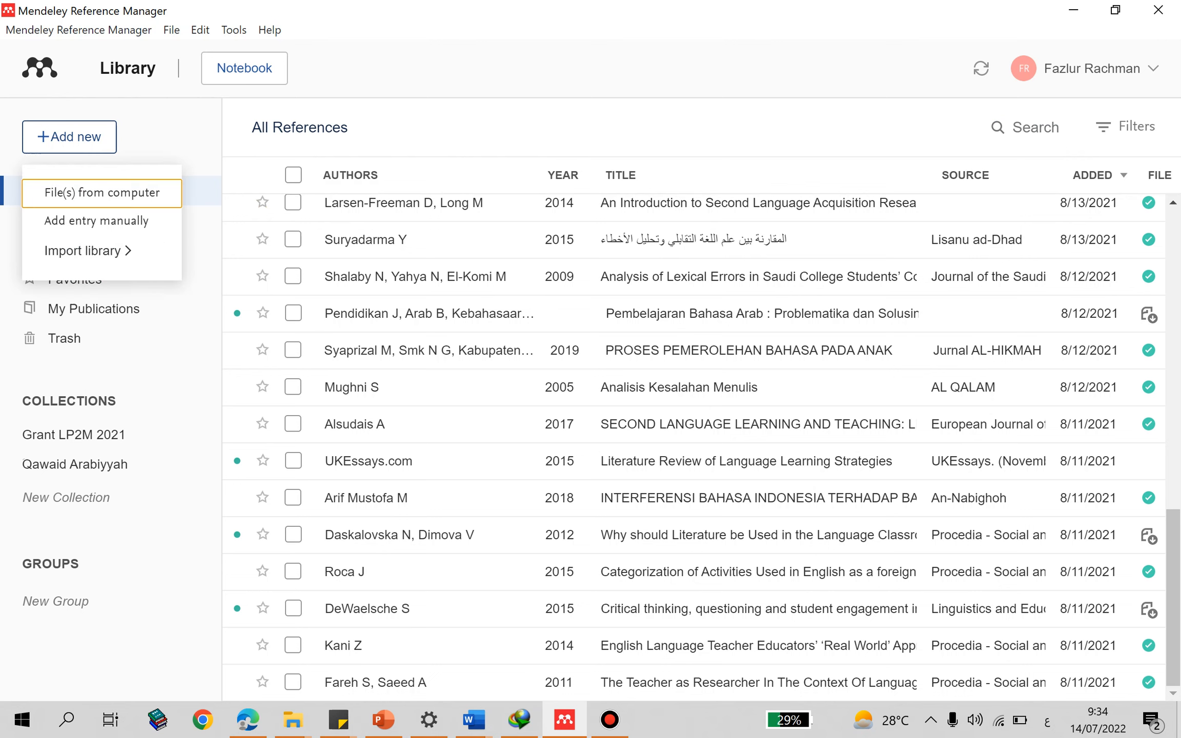
left_click(101, 191)
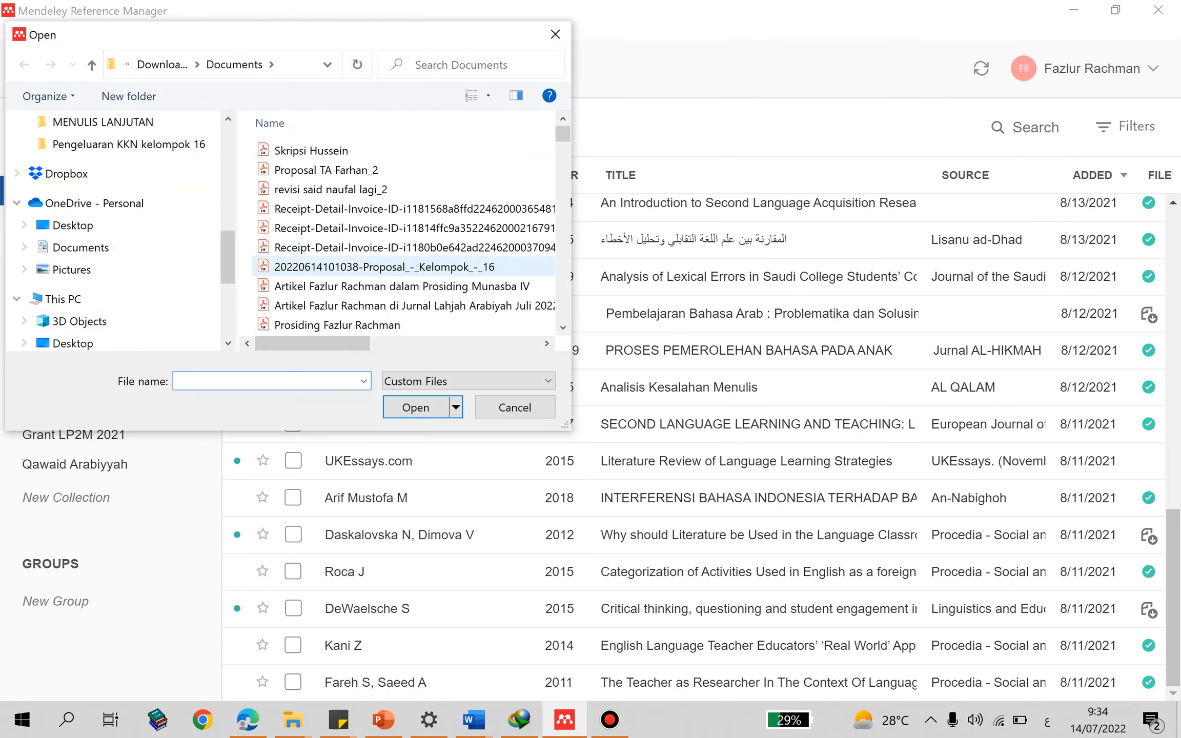
scroll(354, 269, "down", 3)
scroll(354, 268, "down", 10)
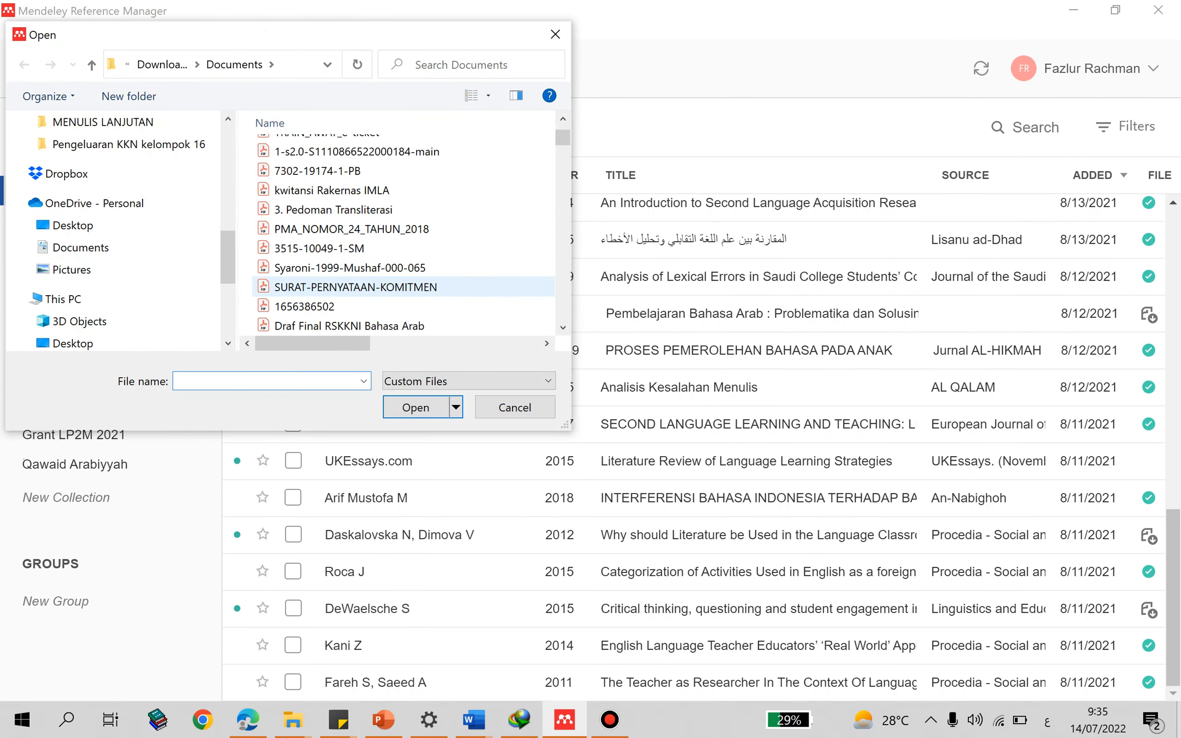
scroll(359, 290, "down", 10)
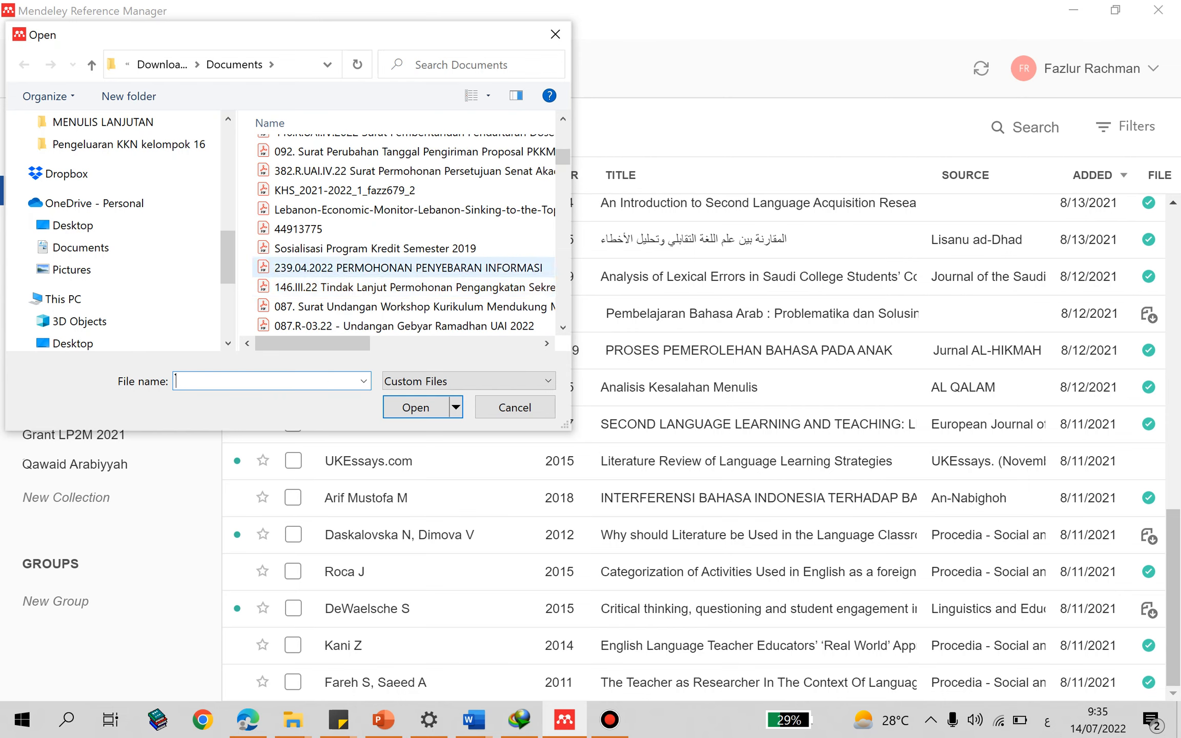
scroll(358, 269, "down", 8)
scroll(359, 277, "down", 10)
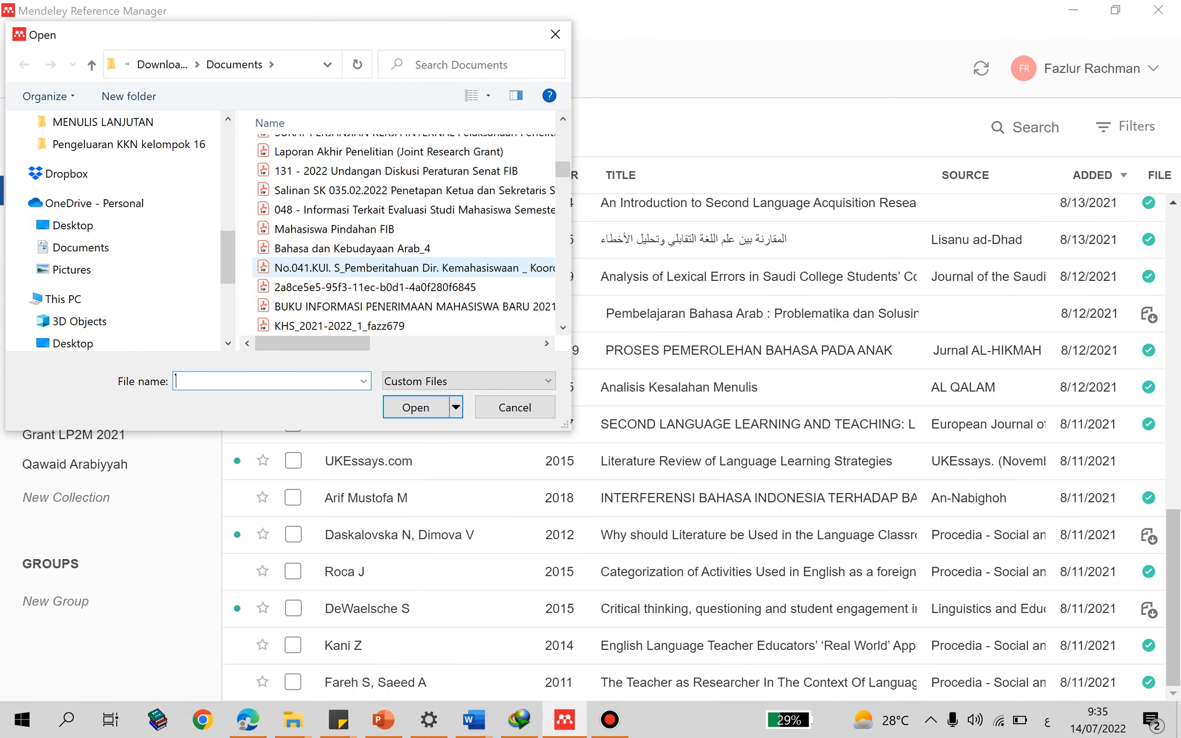
scroll(358, 287, "down", 10)
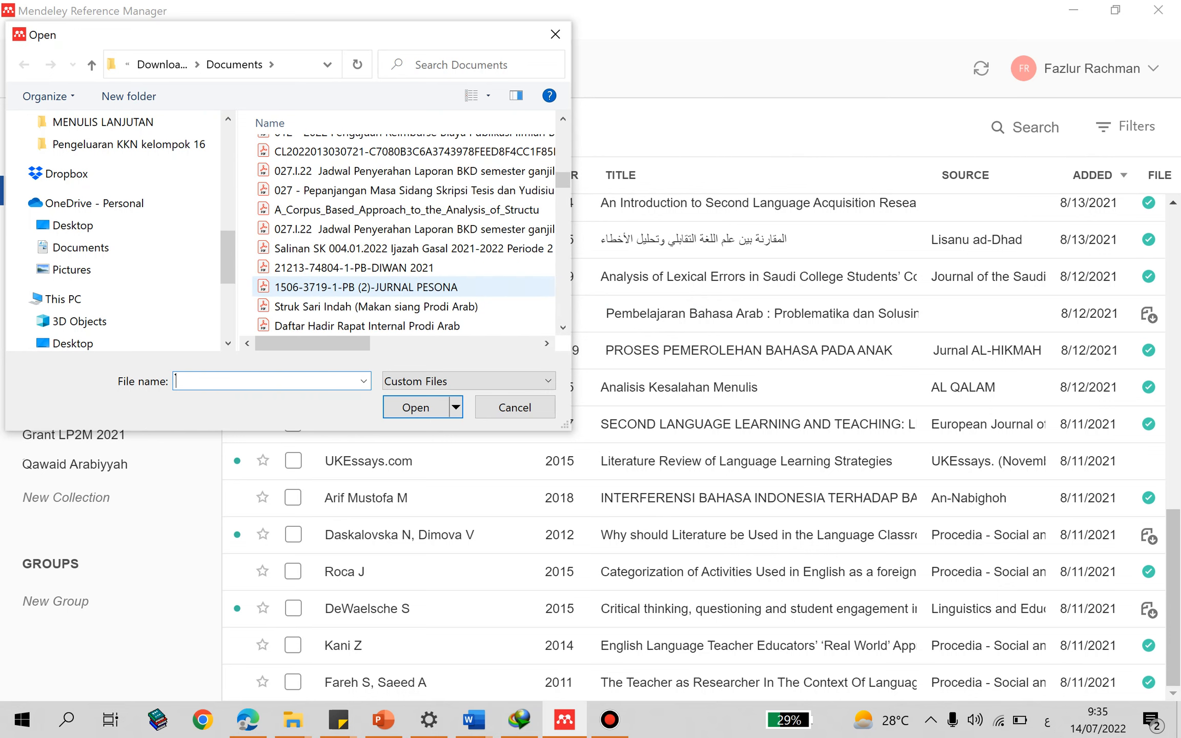
scroll(358, 287, "down", 10)
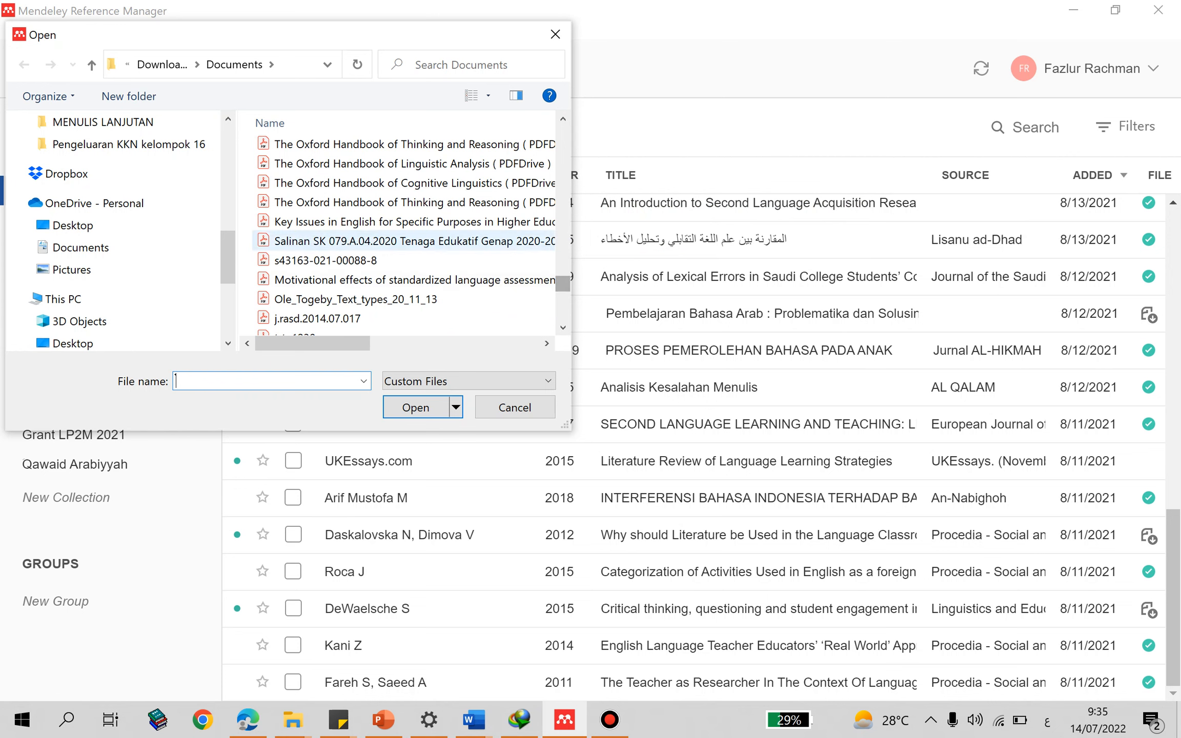
left_click(379, 163)
double_click(379, 163)
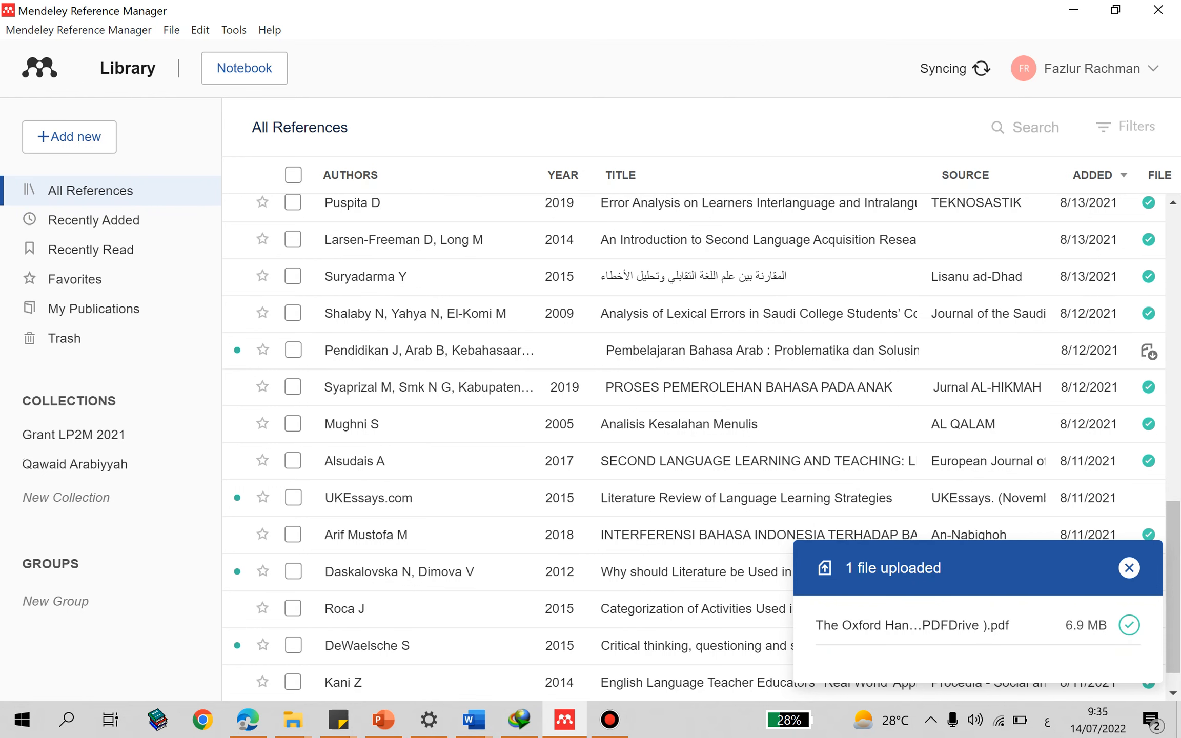
- Show the details of the newly added LINGUISTIC ANALYSIS reference and open its author field for editing
scroll(691, 446, "up", 10)
scroll(692, 445, "up", 2)
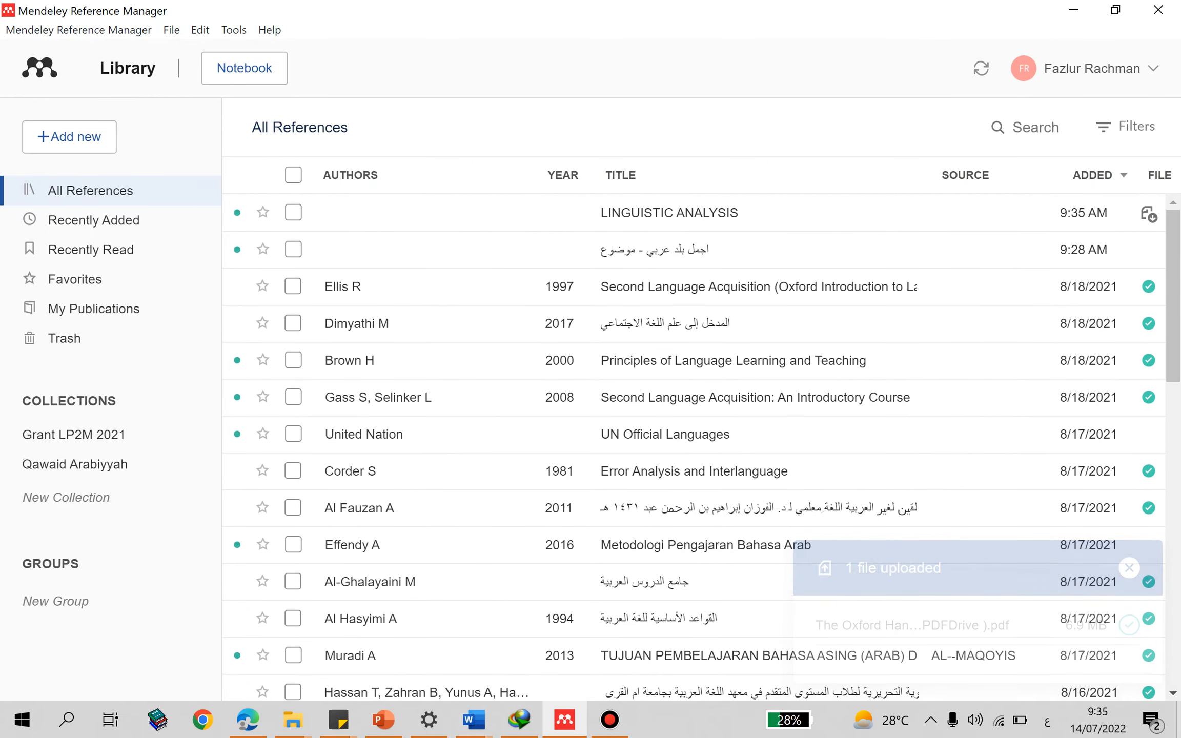
left_click(669, 212)
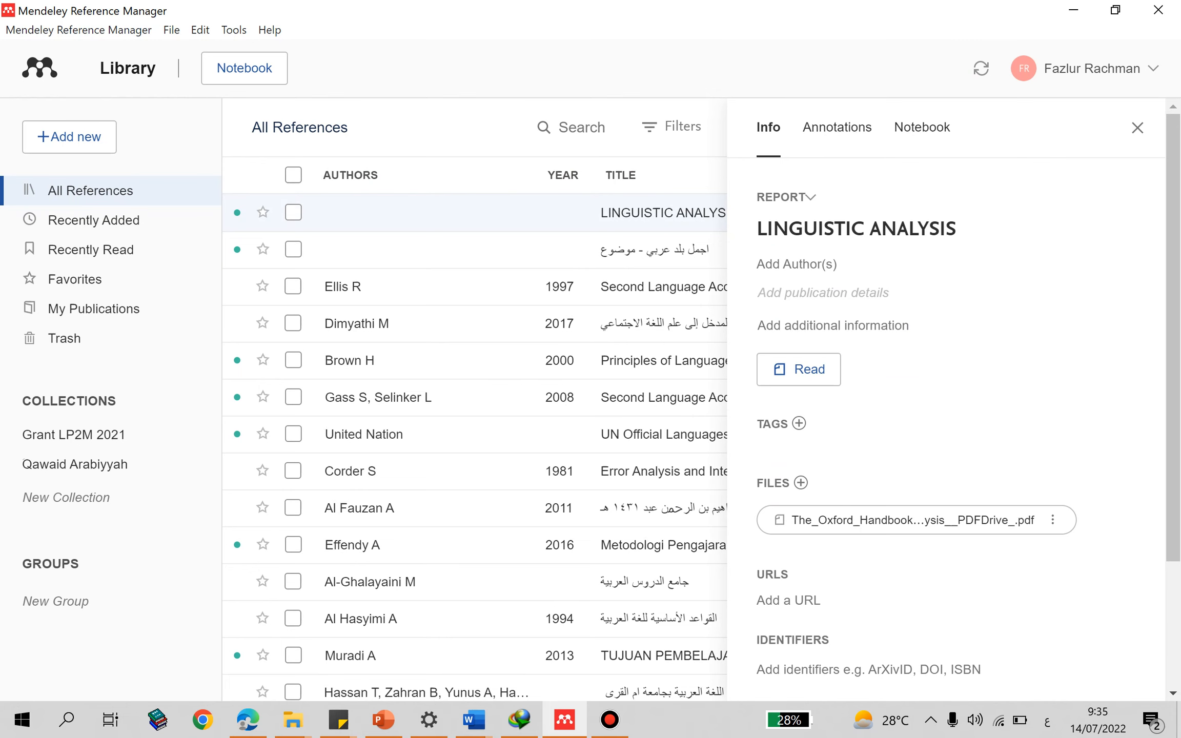
left_click(797, 265)
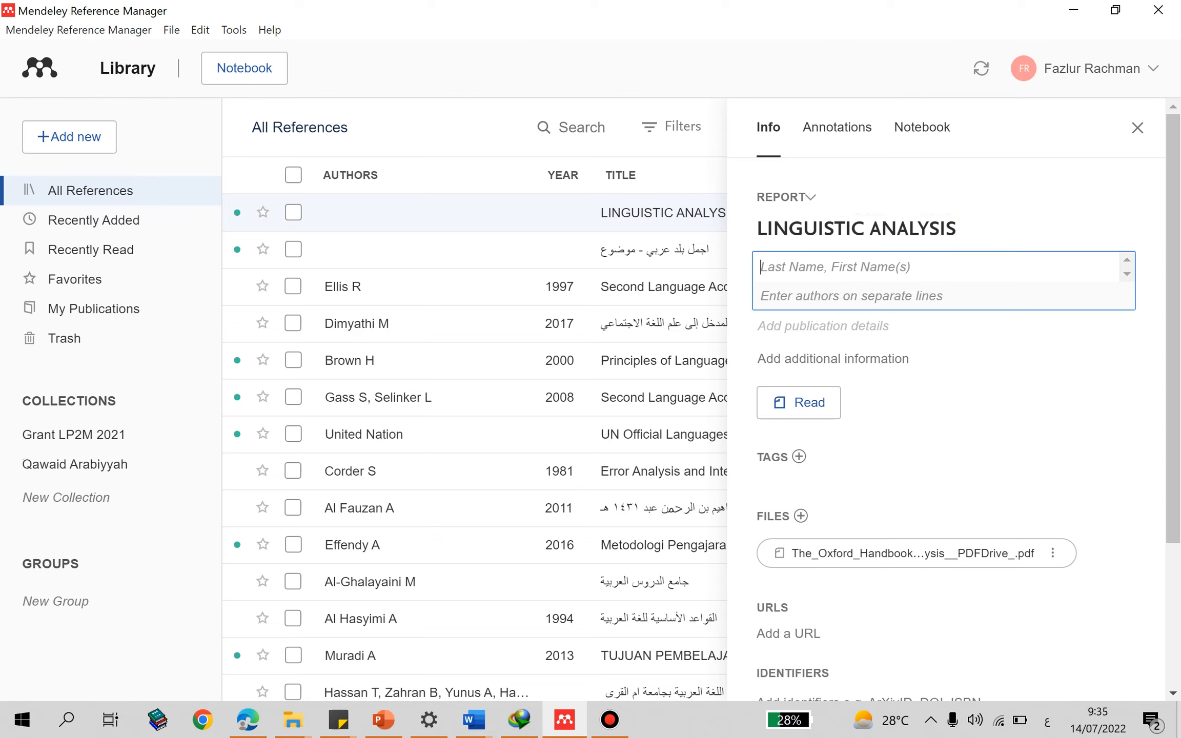
- Open the LINGUISTIC ANALYSIS reference in the reader, reopen it once from the library and close it
left_click(798, 402)
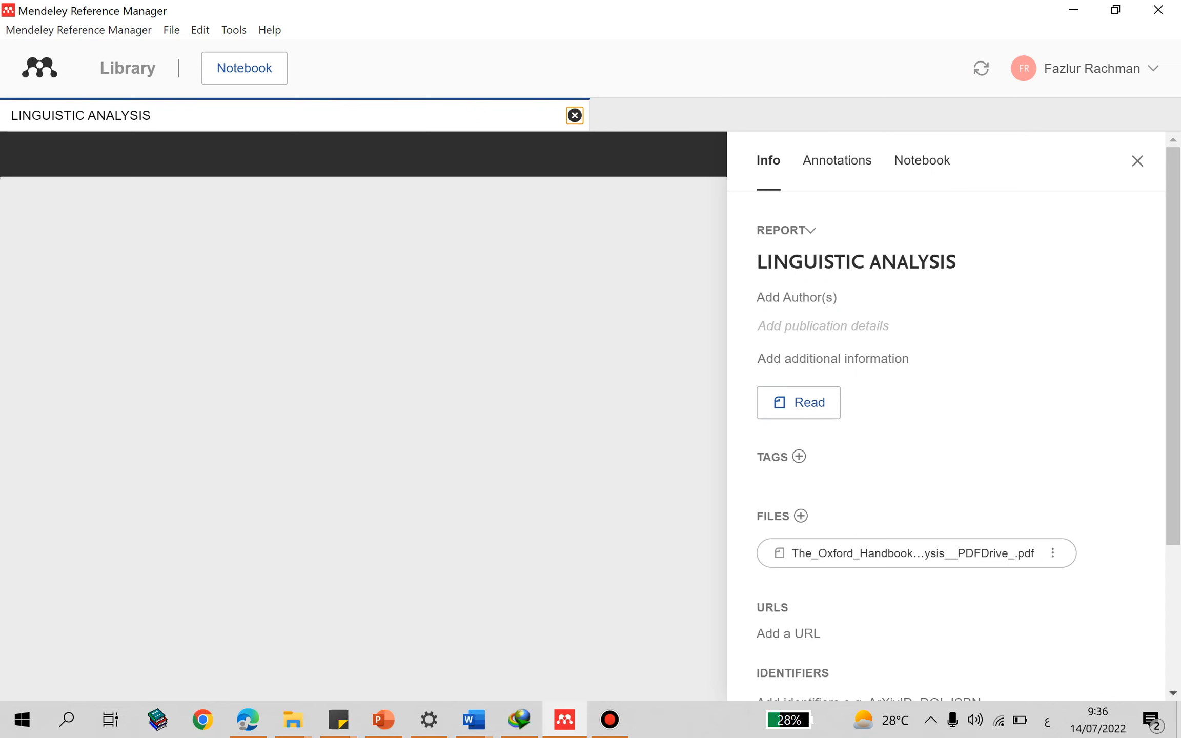
left_click(575, 115)
double_click(575, 213)
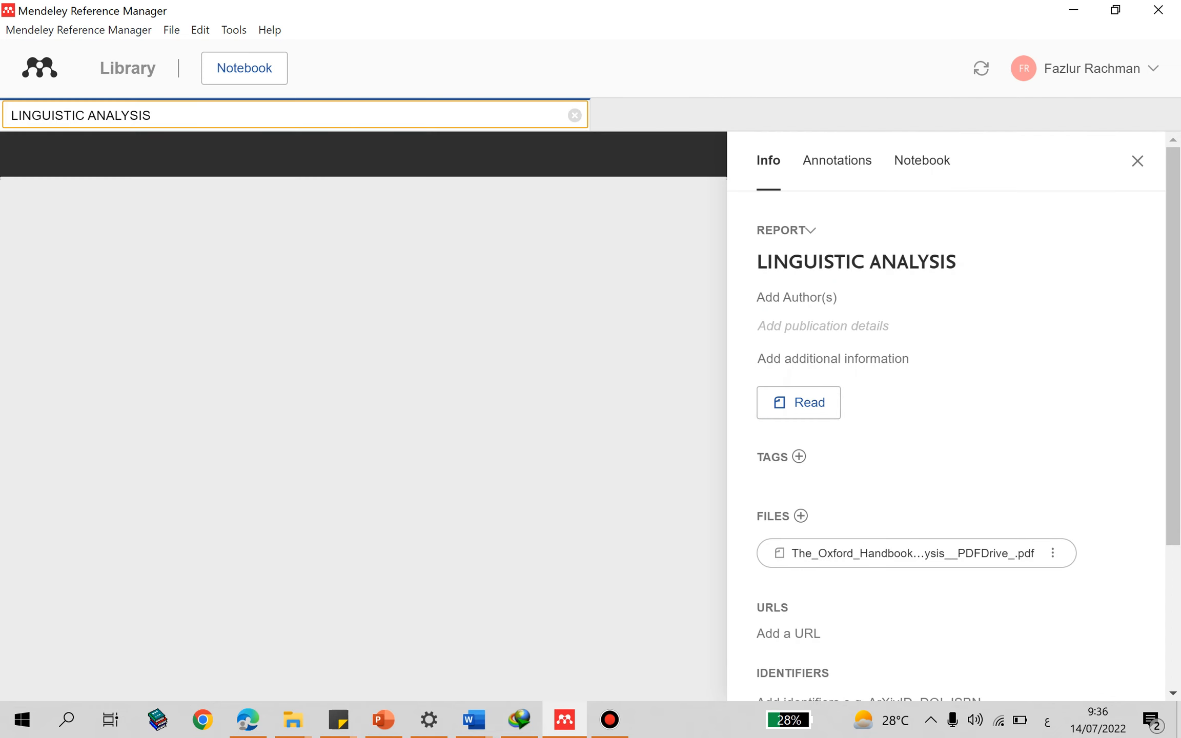
left_click(575, 116)
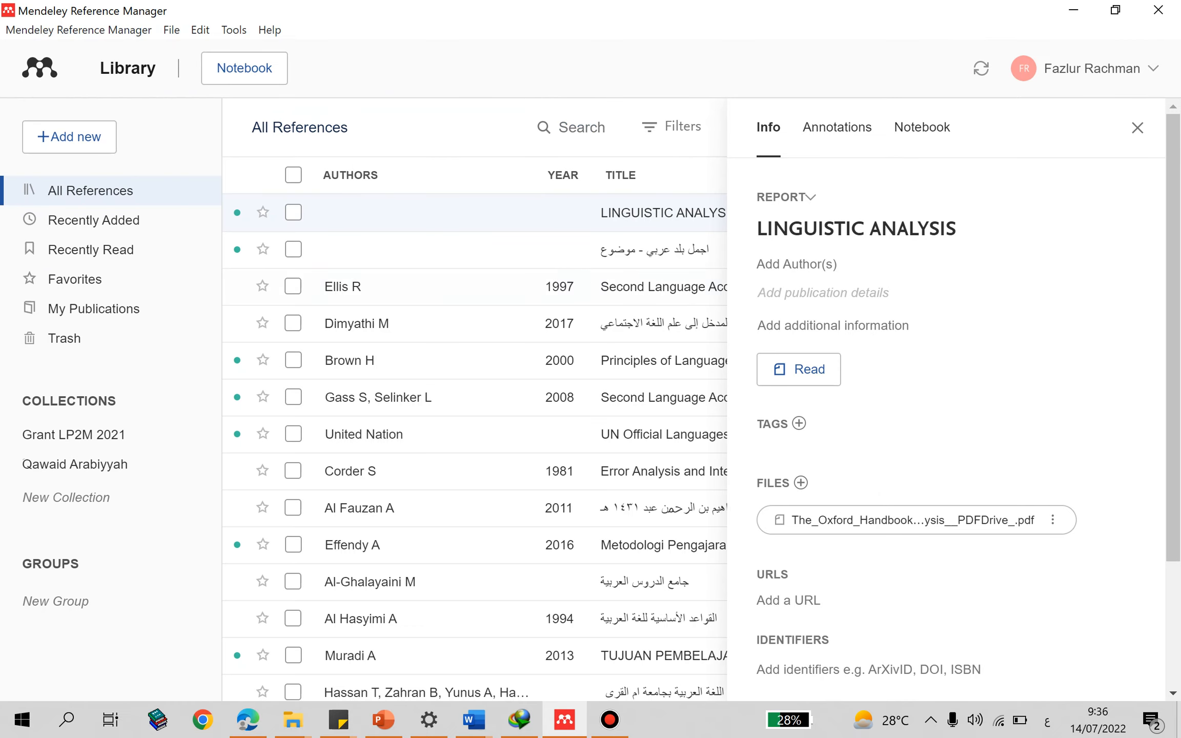
- Open the 1997 Second Language Acquisition book in the reader, look over its opening pages and close it
double_click(513, 286)
scroll(512, 307, "down", 6)
scroll(512, 307, "up", 2)
scroll(357, 432, "up", 4)
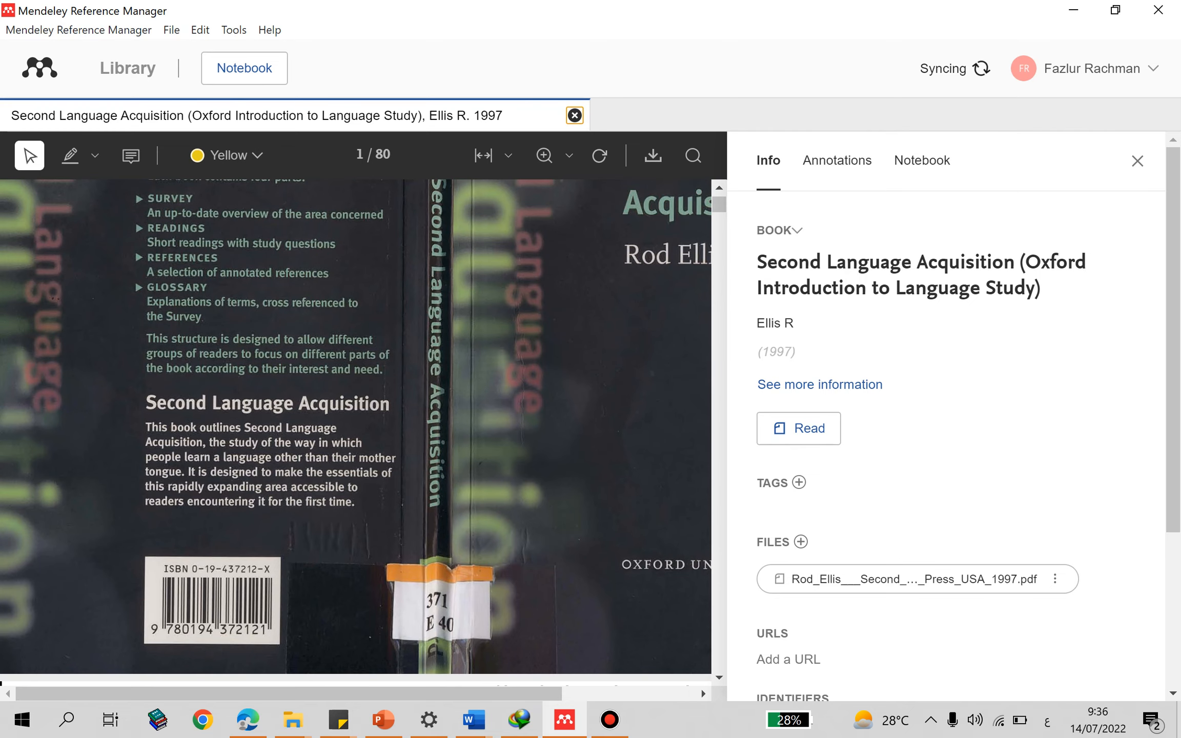
left_click(575, 115)
- Try the LINGUISTIC ANALYSIS document in the reader again, and examine its author, additional information, URL and identifier fields
double_click(567, 212)
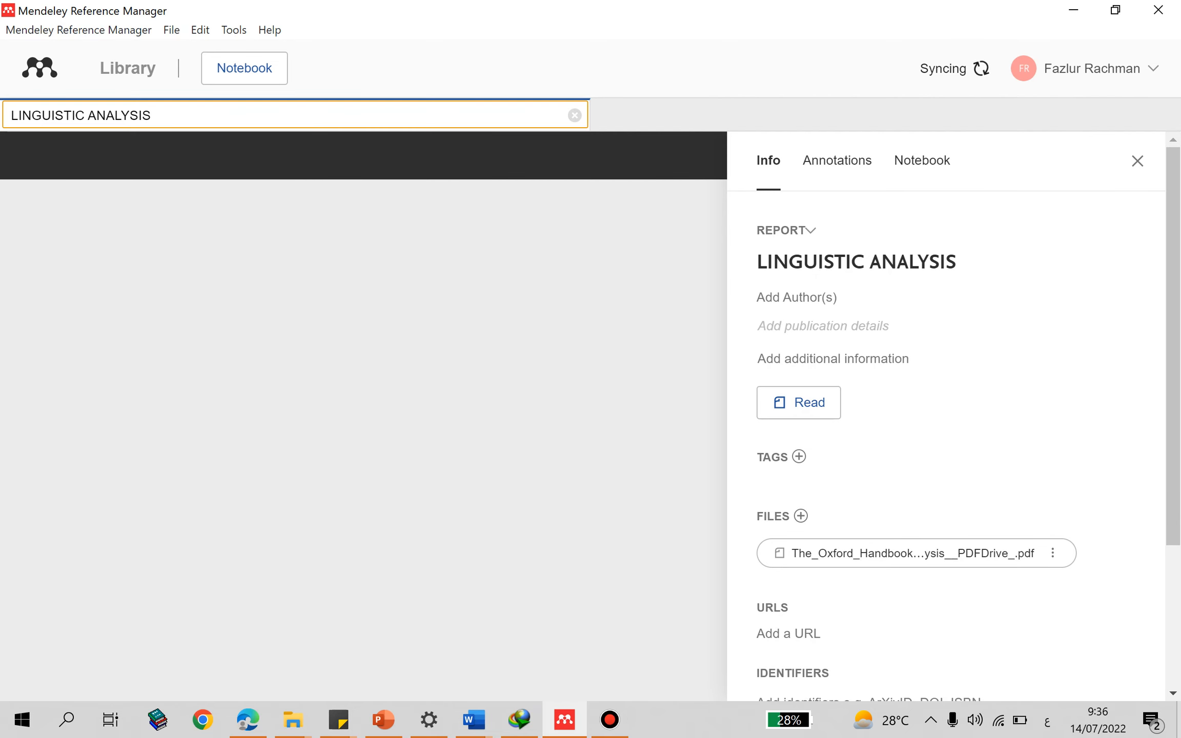
left_click(575, 115)
left_click(796, 265)
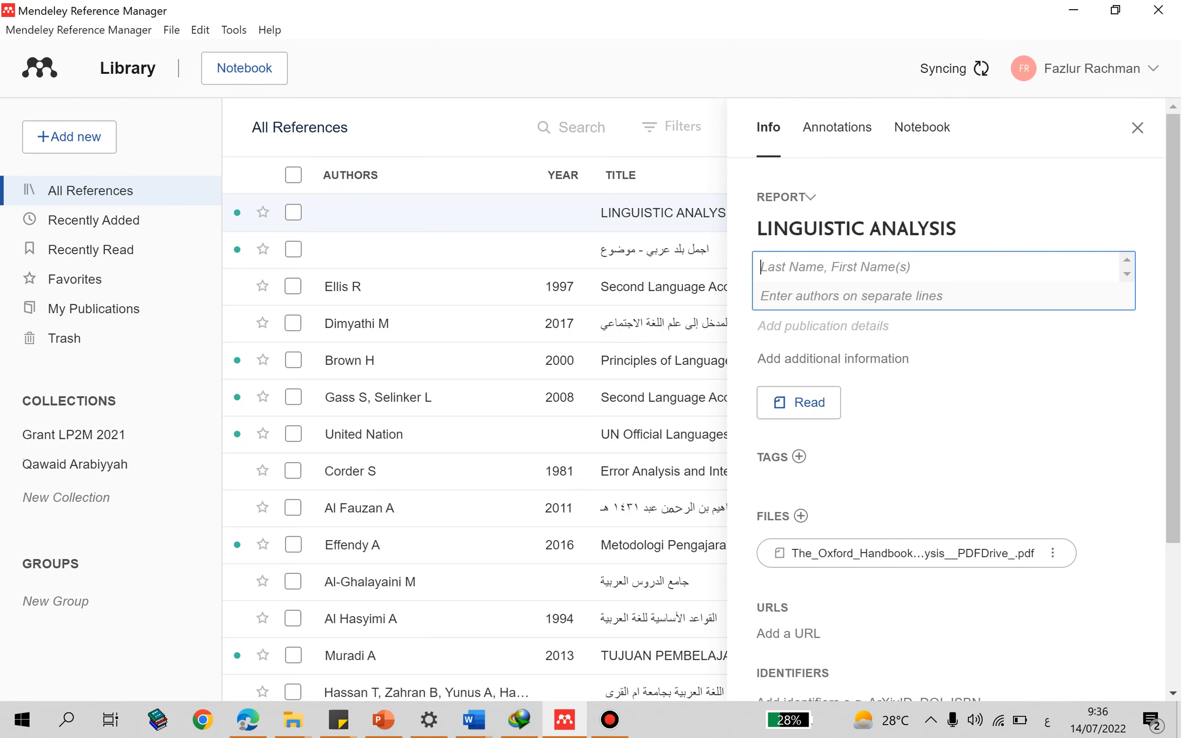
scroll(943, 399, "down", 3)
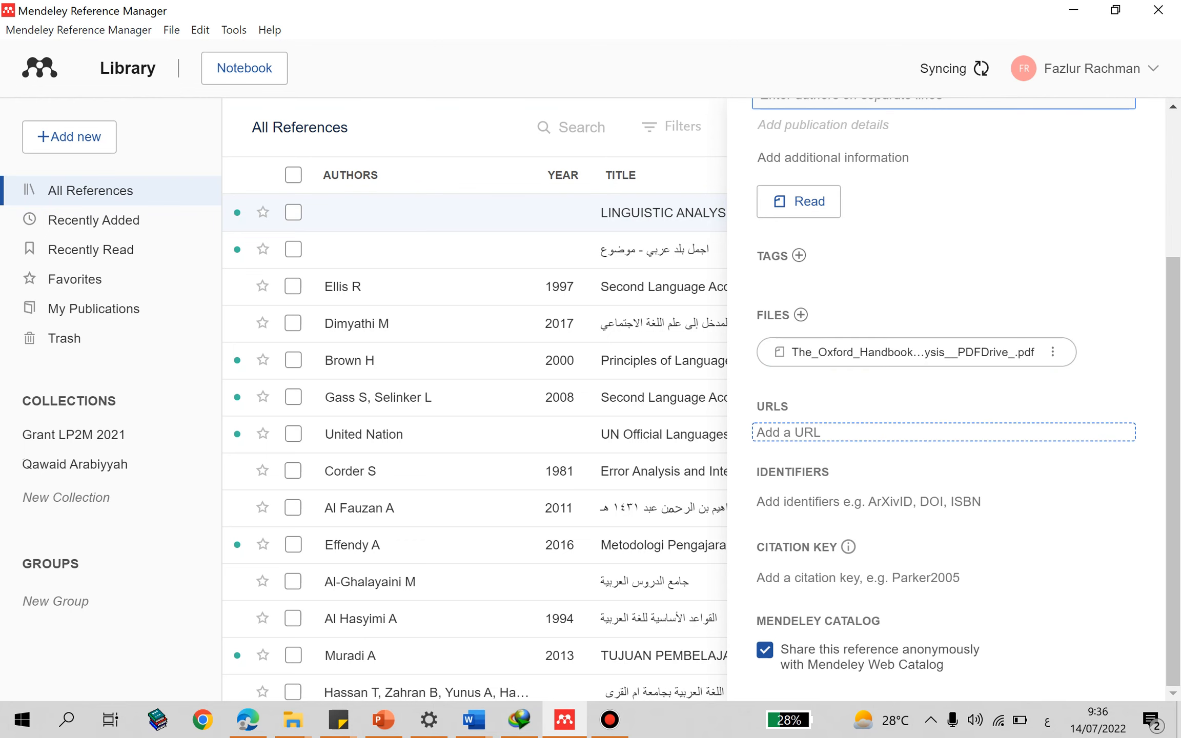
scroll(943, 400, "up", 3)
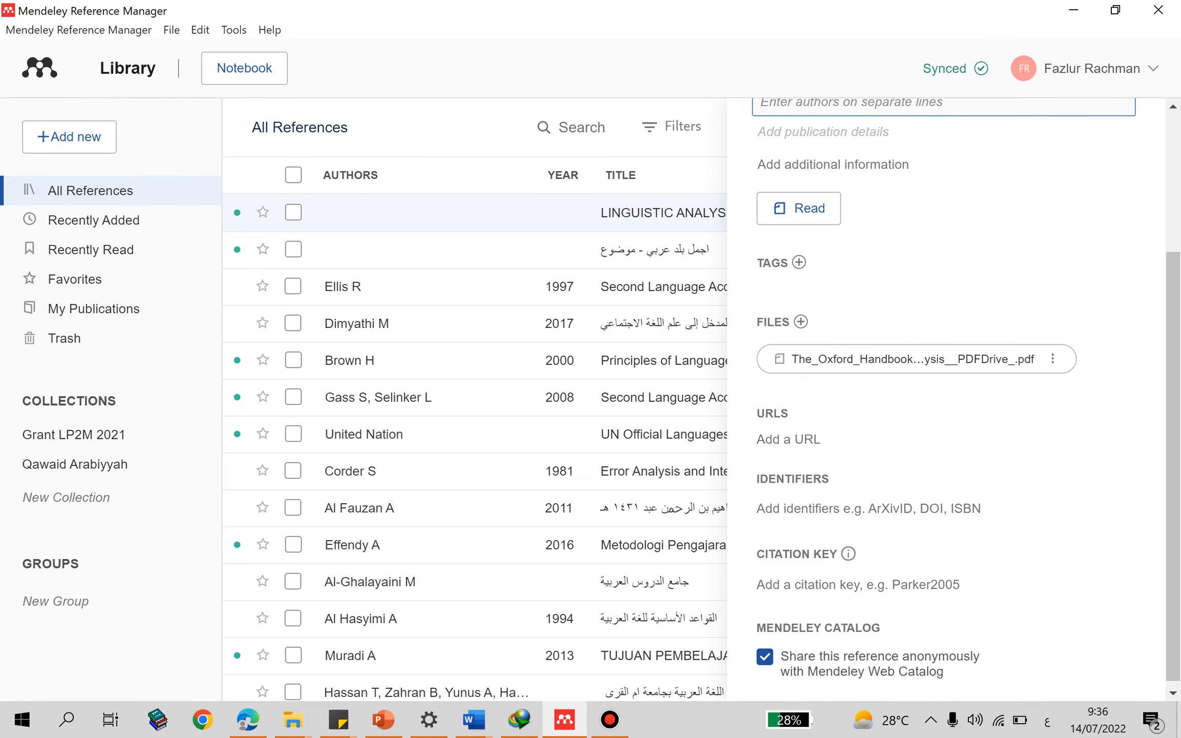
left_click(892, 325)
left_click(992, 341)
left_click(945, 398)
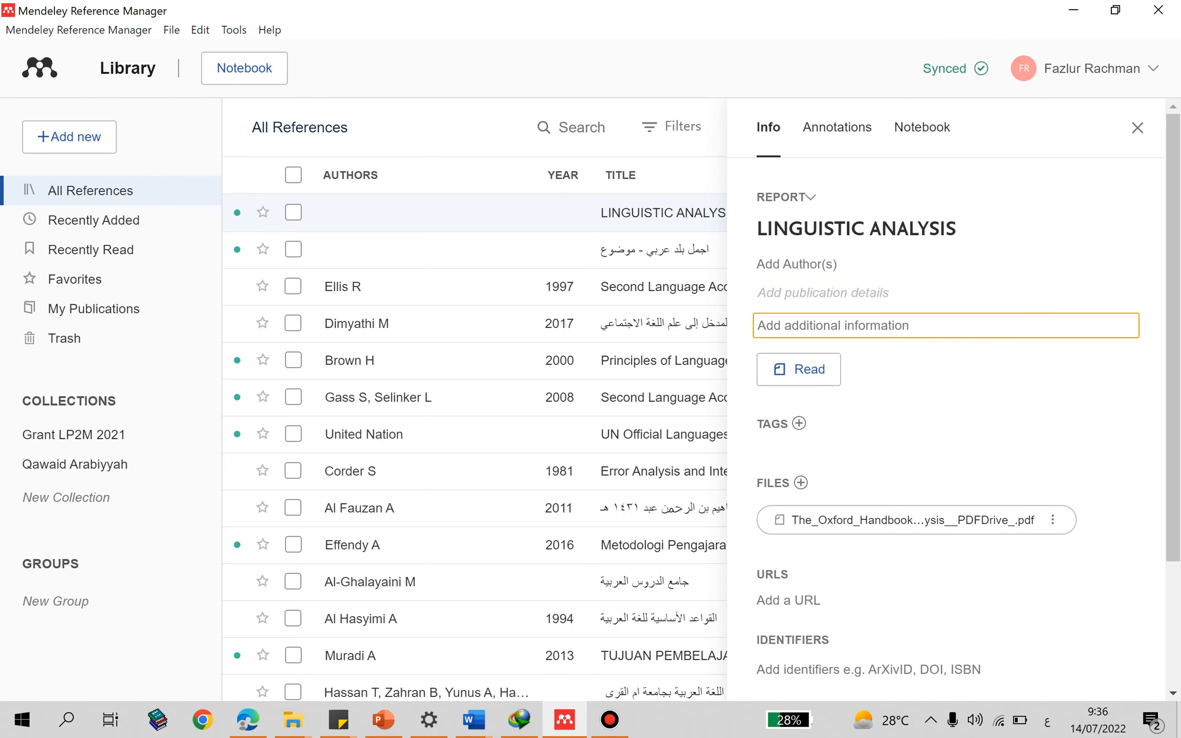
scroll(946, 399, "down", 2)
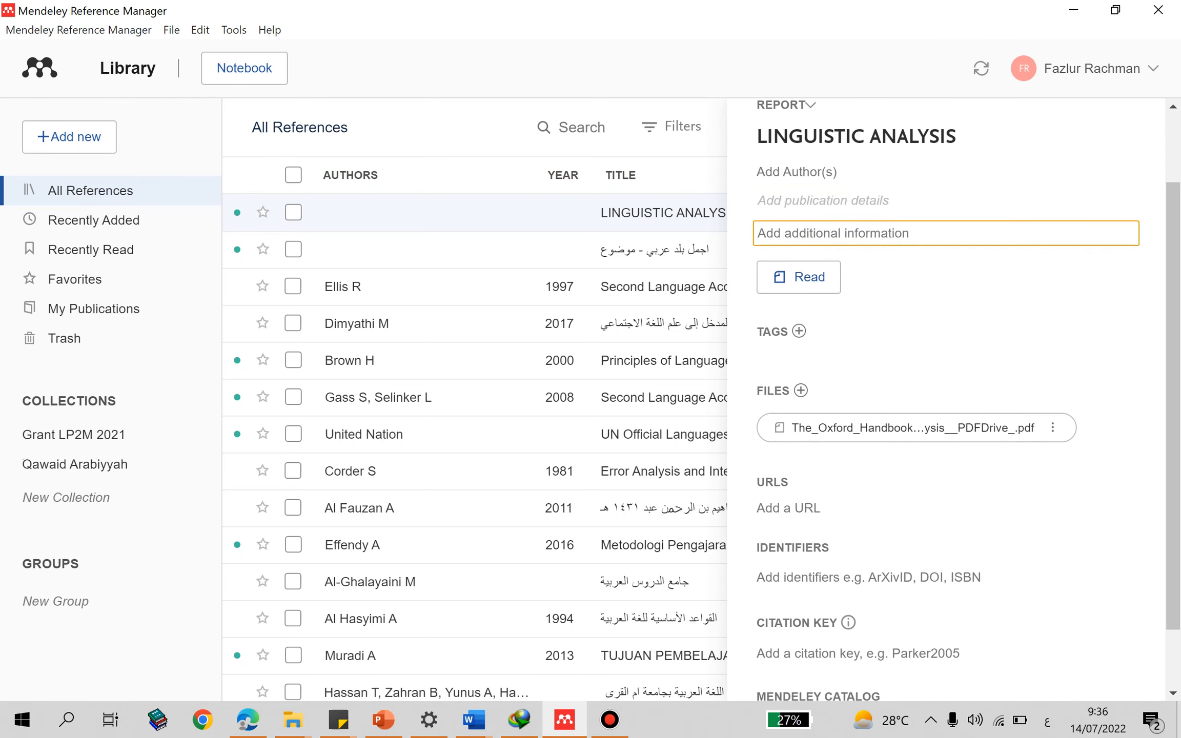
- Compare the details of Second Language Acquisition: An Introductory Course with those of the LINGUISTIC ANALYSIS reference
left_click(636, 398)
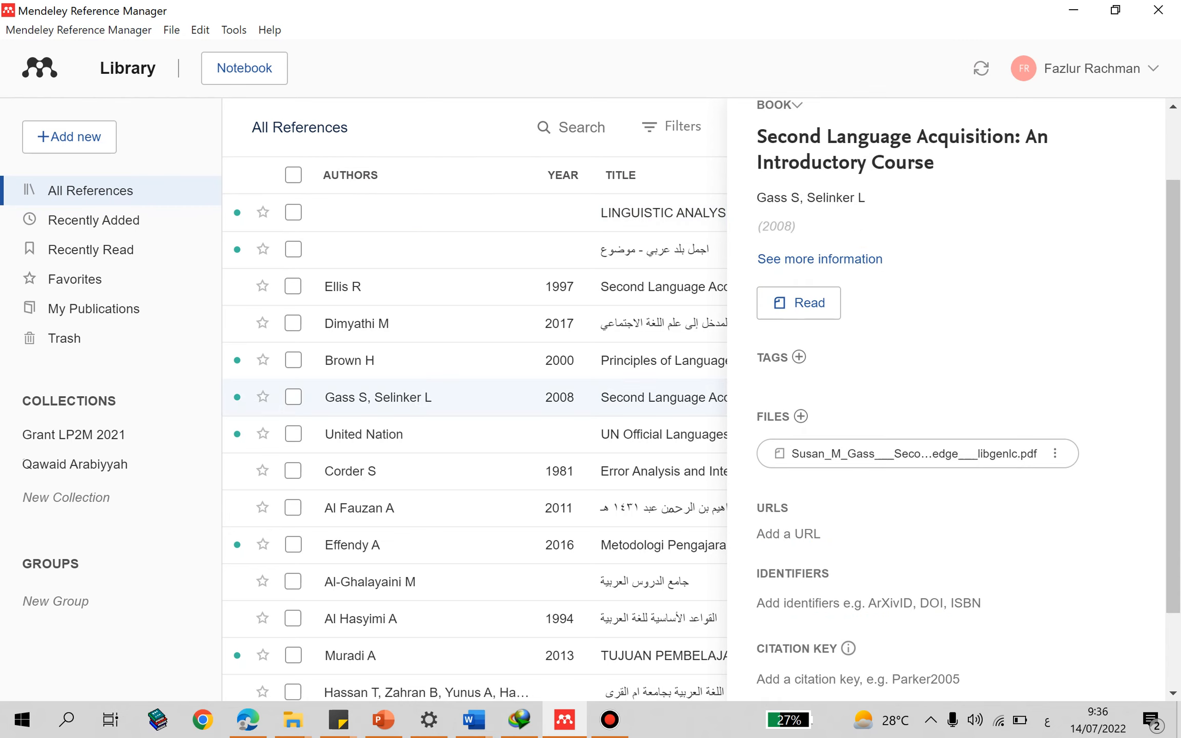
left_click(650, 213)
scroll(892, 218, "up", 2)
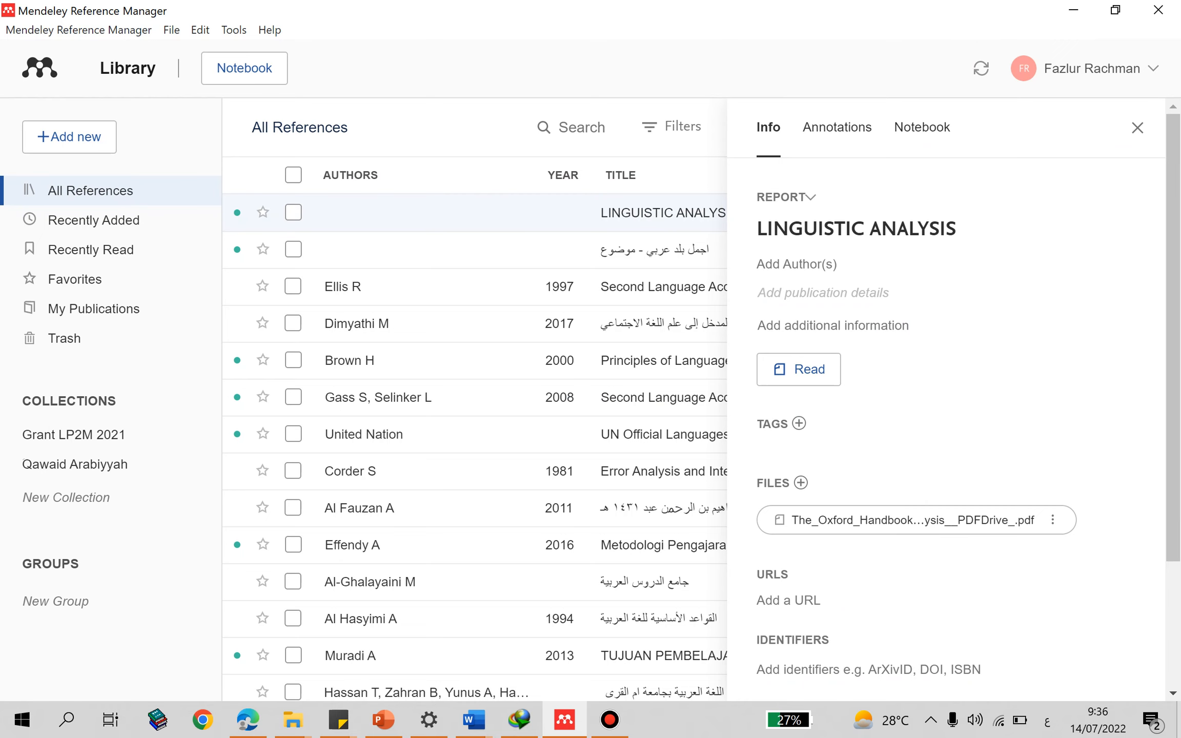
scroll(943, 264, "down", 3)
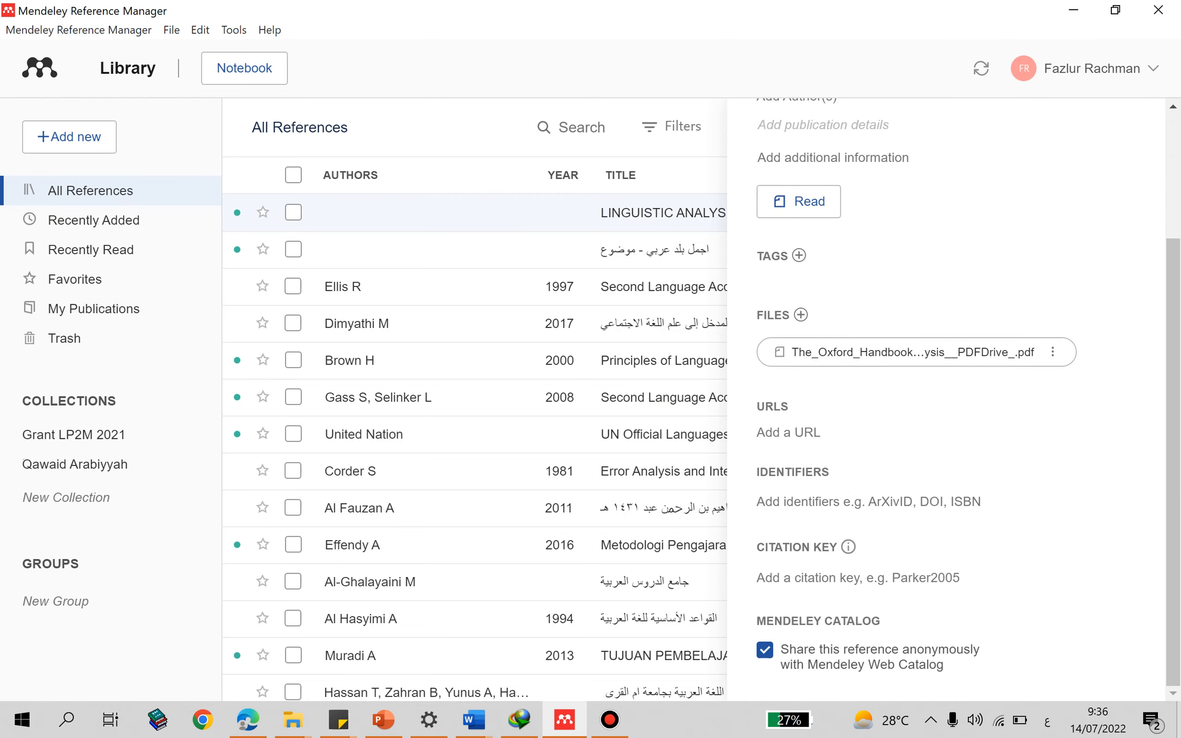
- Review the title, author and additional information fields of the LINGUISTIC ANALYSIS reference and close its details
scroll(943, 264, "up", 3)
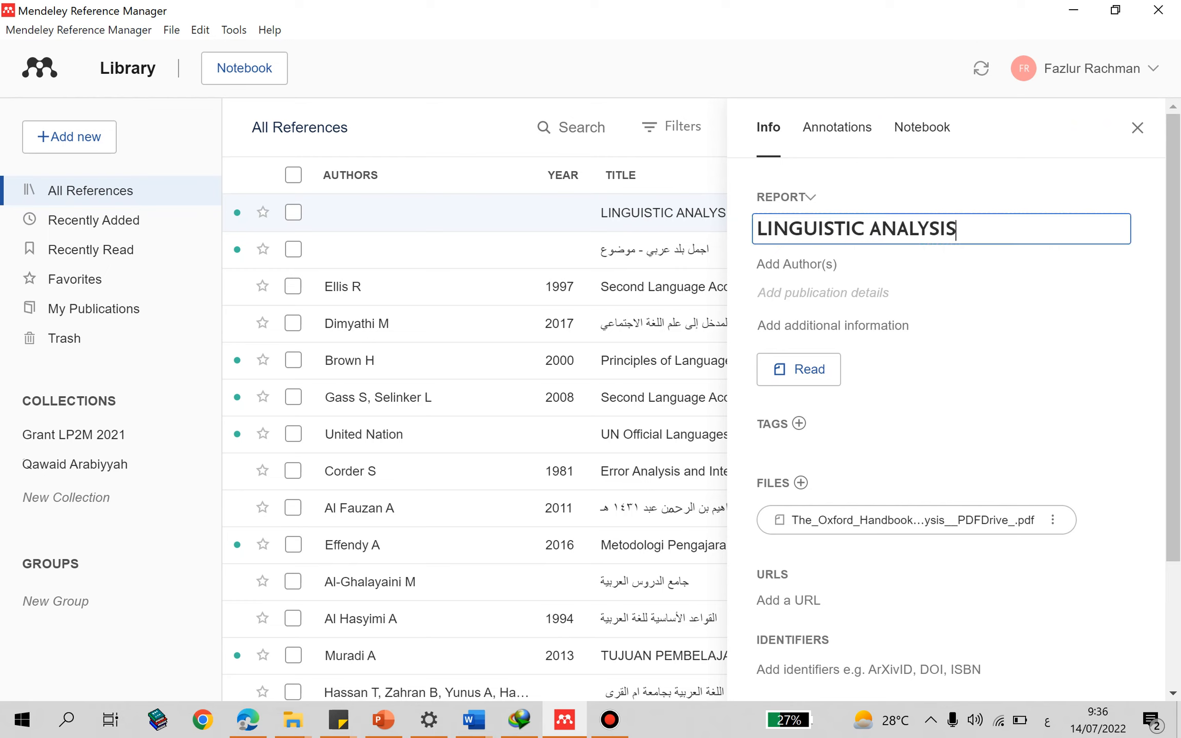
left_click_drag(957, 230, 755, 231)
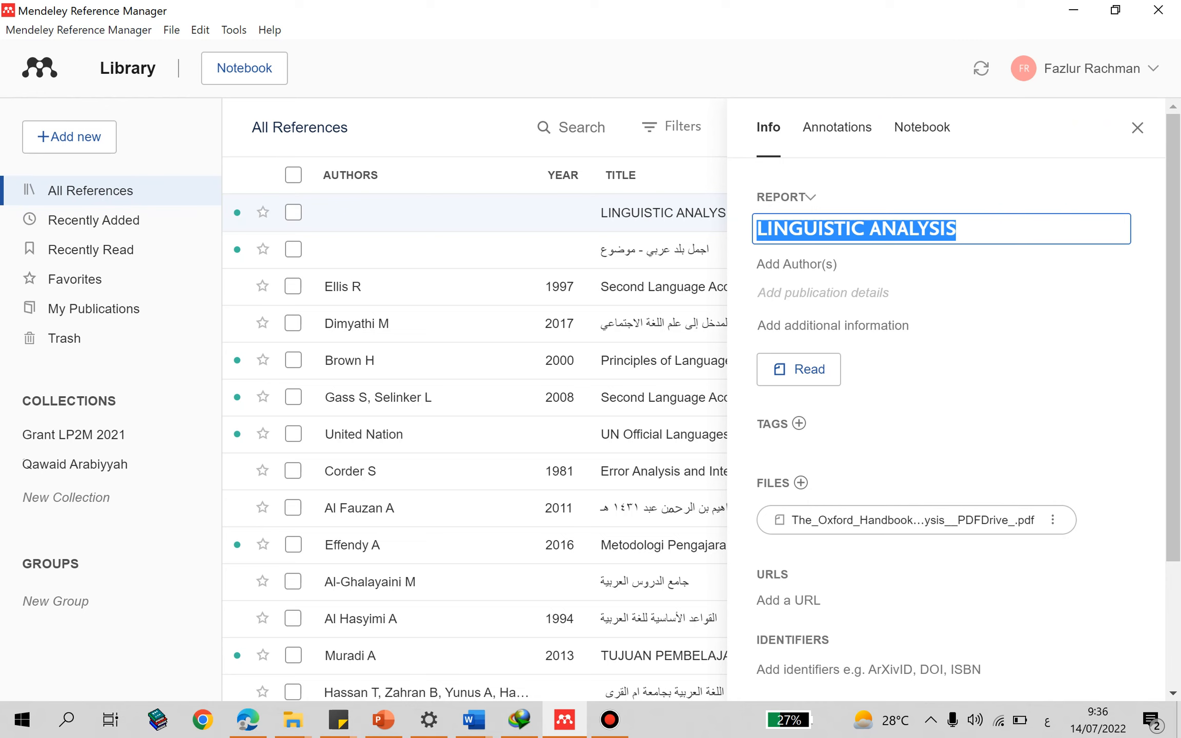
left_click(796, 265)
left_click(823, 326)
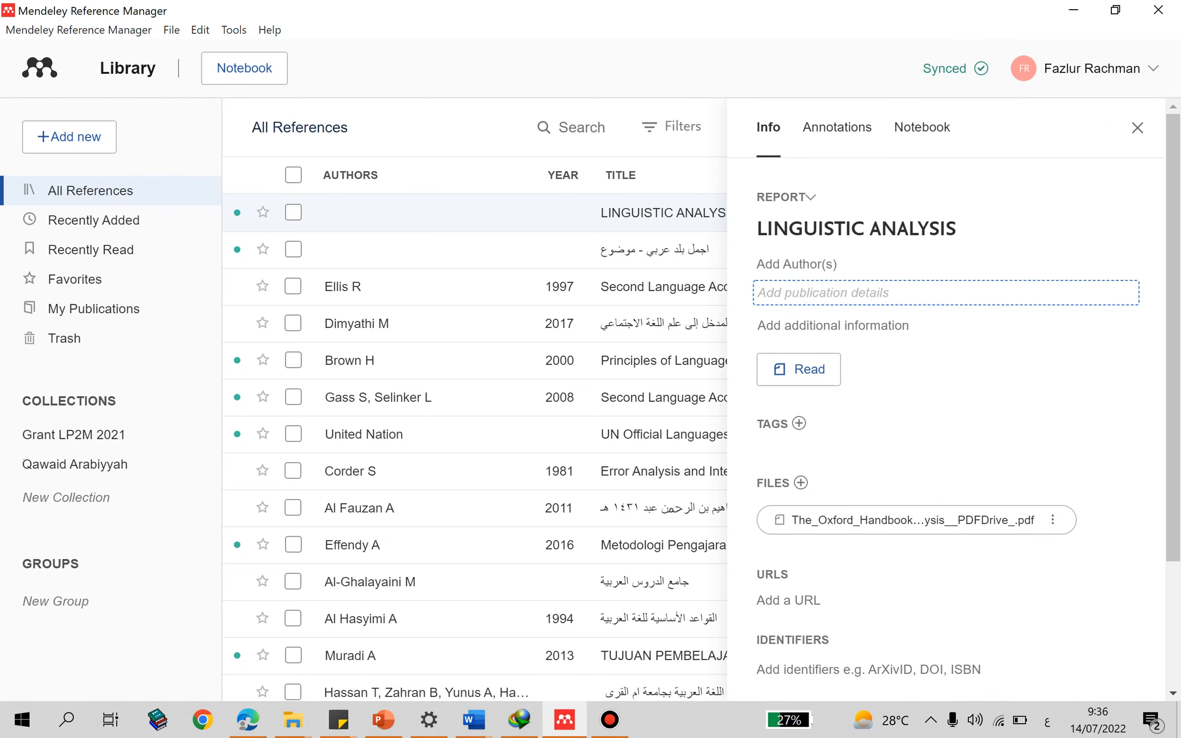
left_click(1137, 127)
- Switch to the Word article and cite LINGUISTIC ANALYSIS after "واستخلاص النتائج من البحث" in the abstract, leaving the Ellis citation as it is
mouse_move(474, 720)
left_click(784, 633)
left_click(1038, 94)
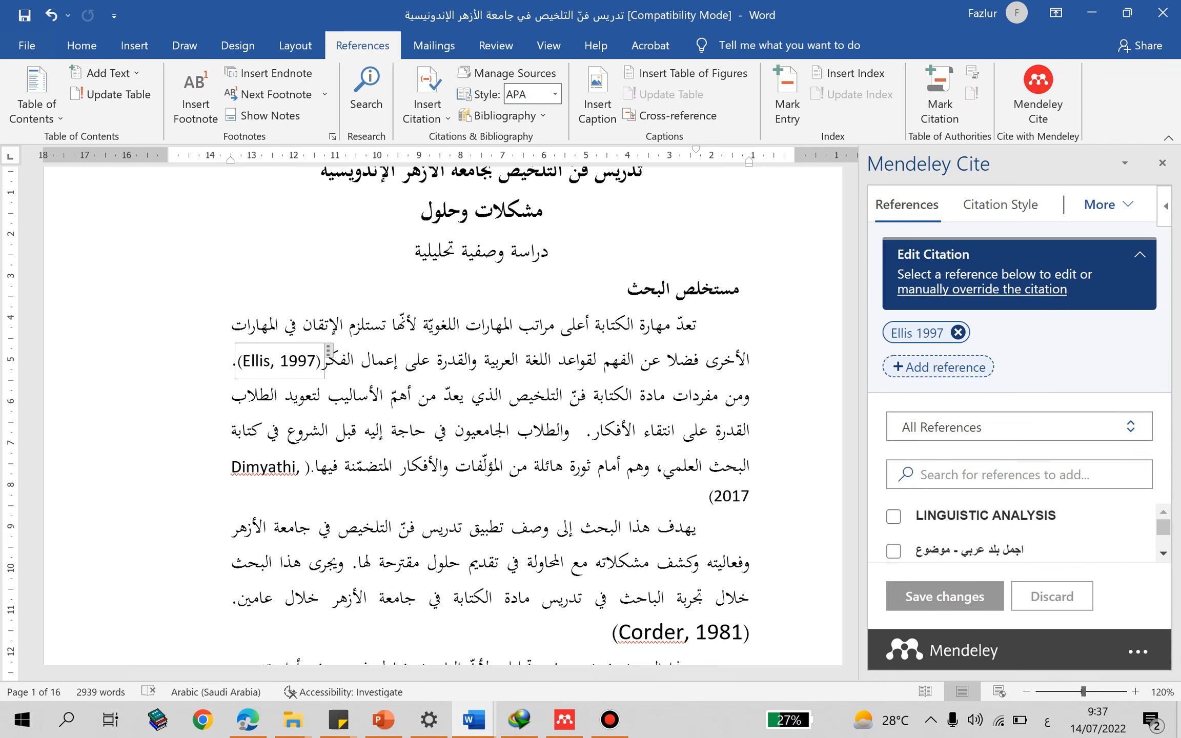
left_click(893, 516)
scroll(442, 416, "down", 5)
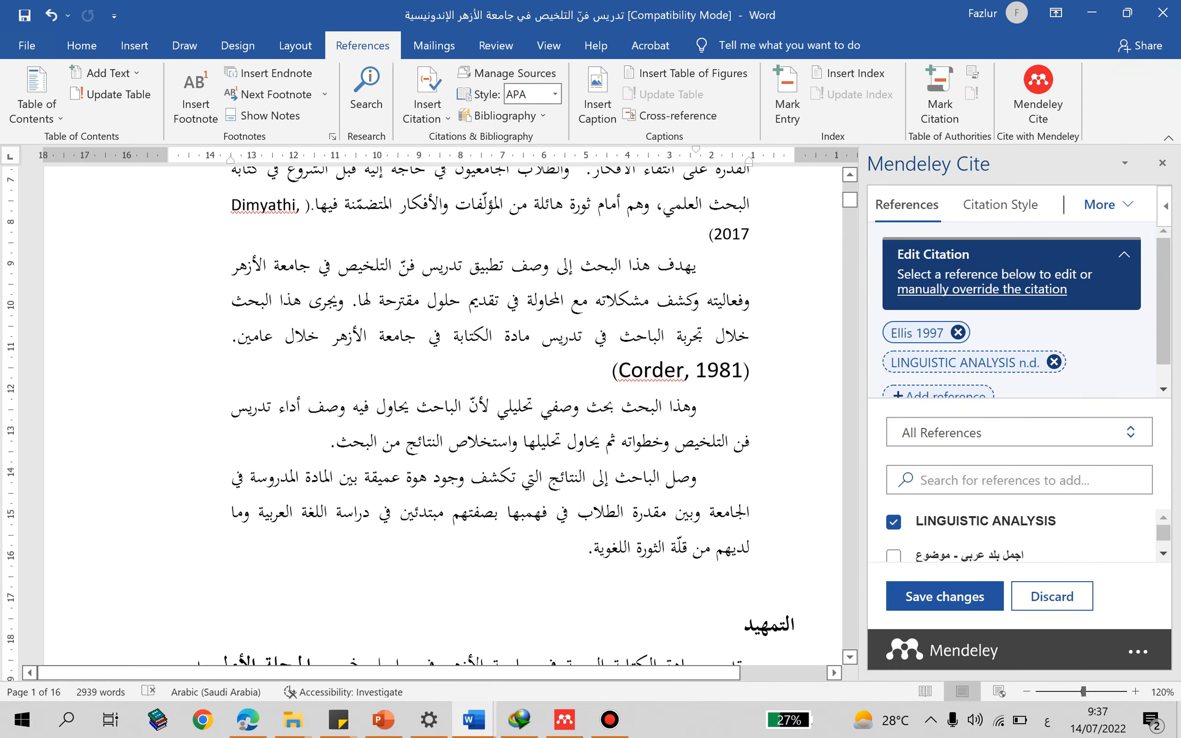
left_click(329, 441)
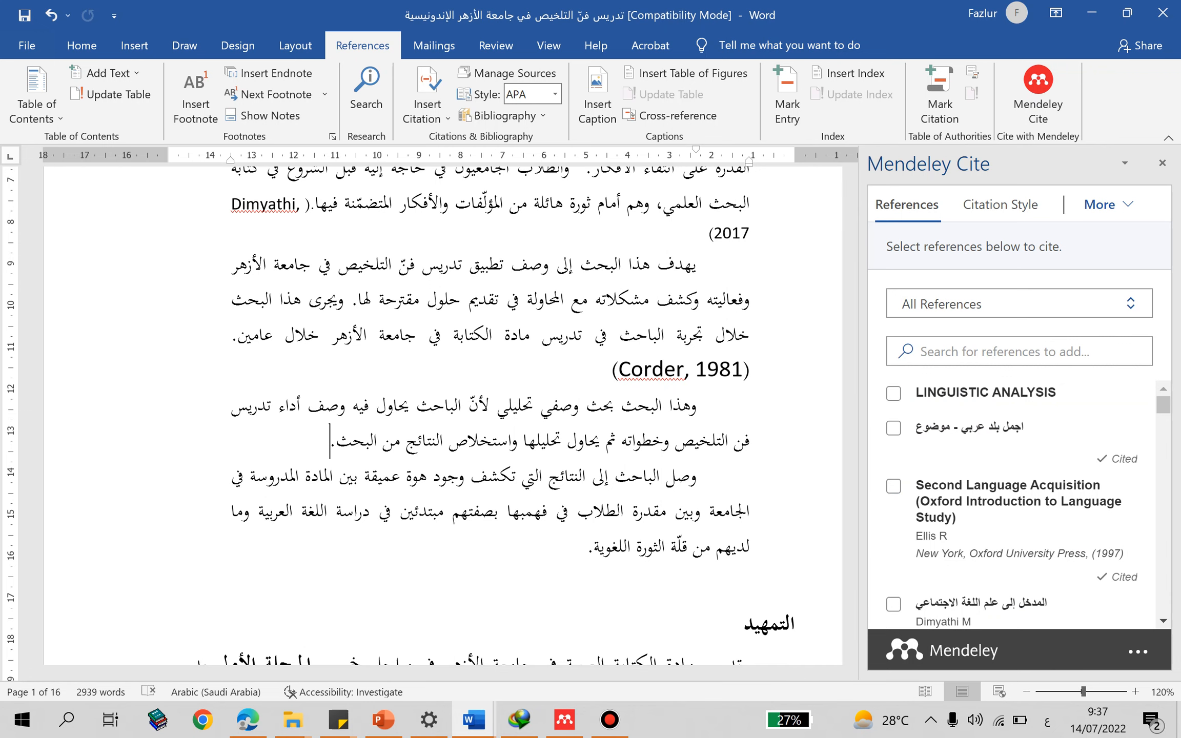
left_click(894, 393)
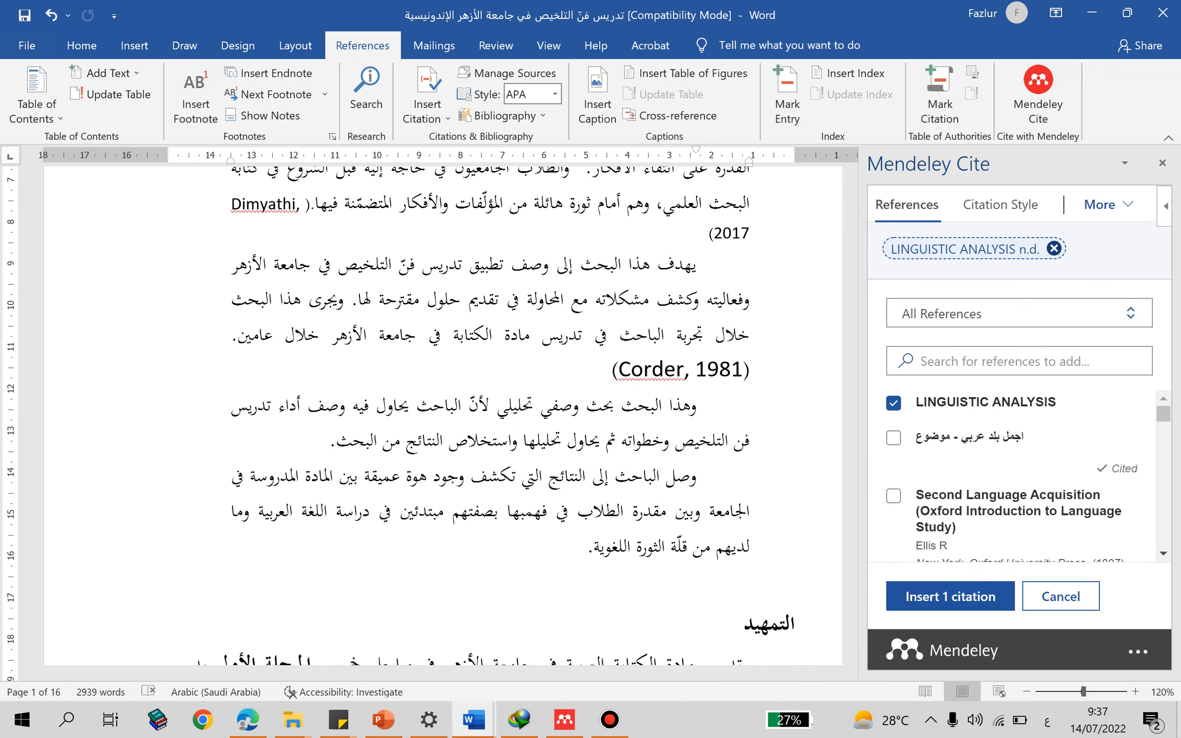
left_click(949, 596)
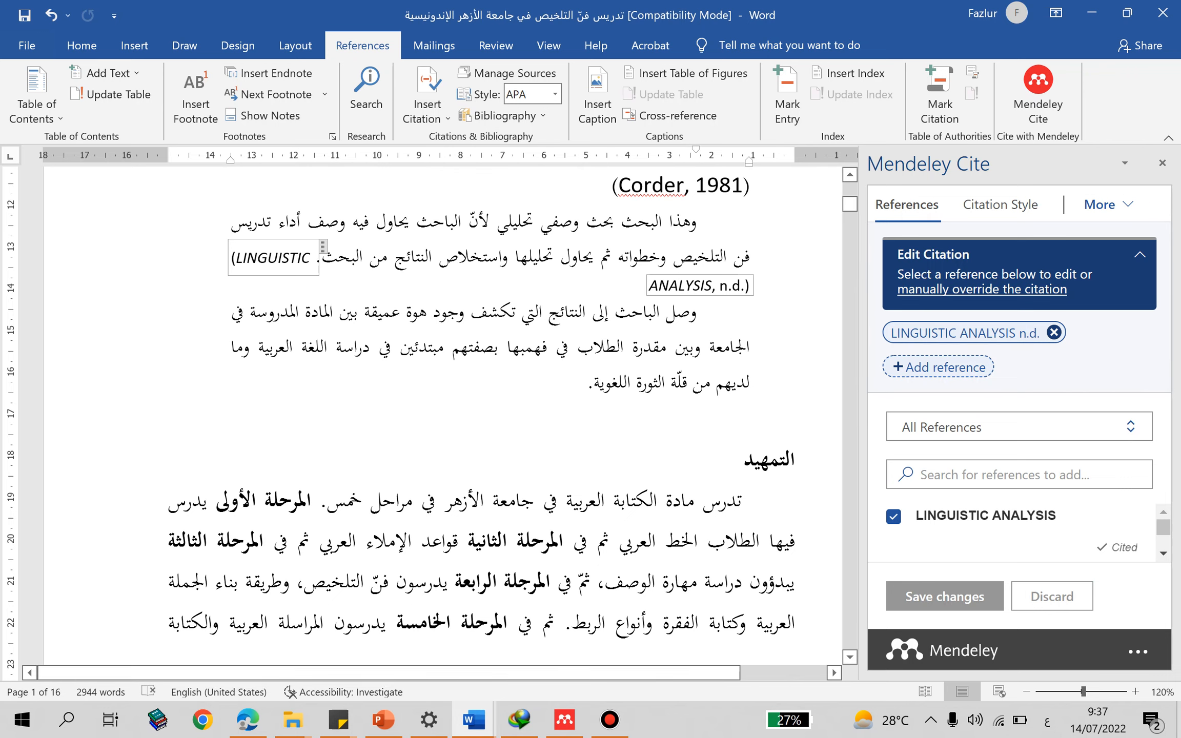
- Examine the bibliography under the قائمة المراجع heading near the end of the article for the newly cited reference
left_click(500, 311)
left_click_drag(849, 204, 849, 621)
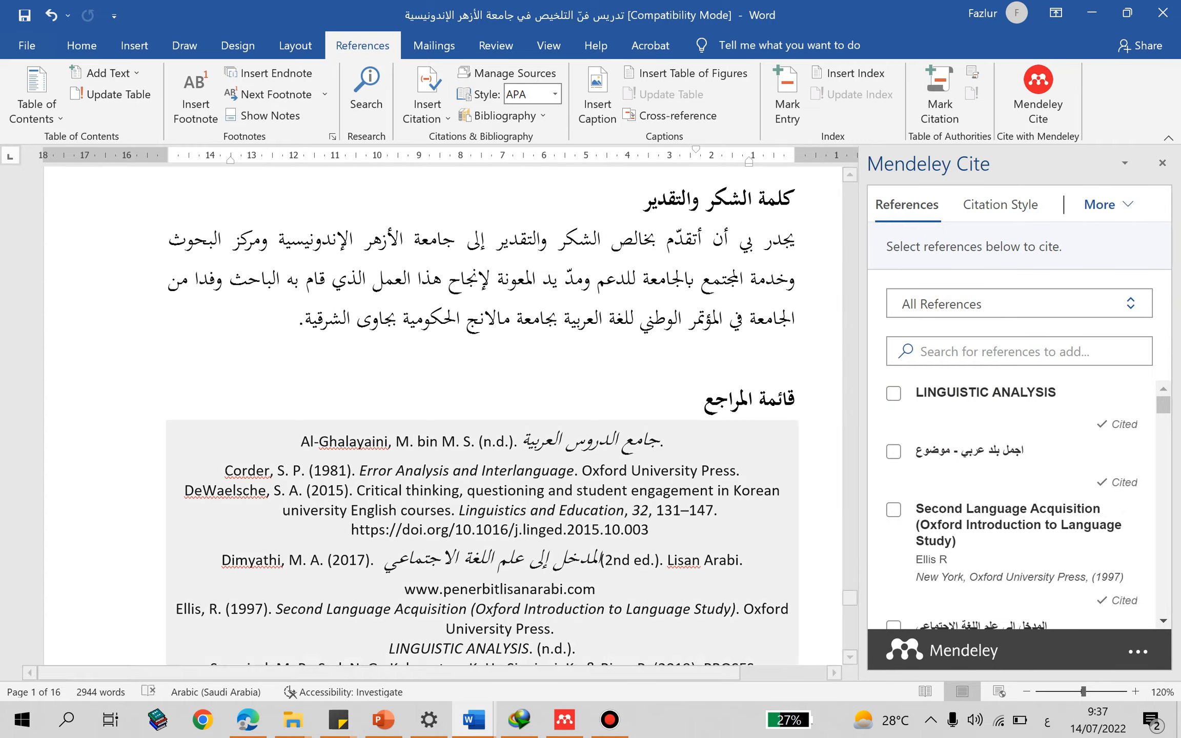
left_click(598, 441)
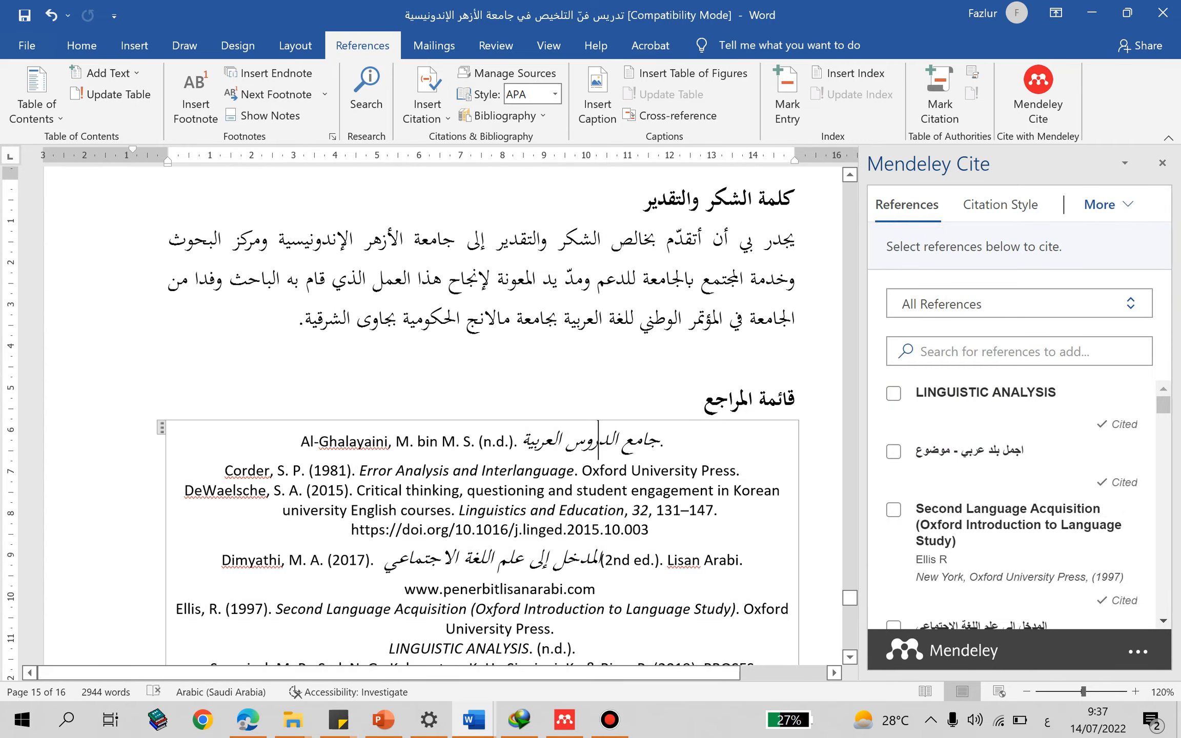
scroll(441, 410, "down", 7)
scroll(441, 410, "up", 4)
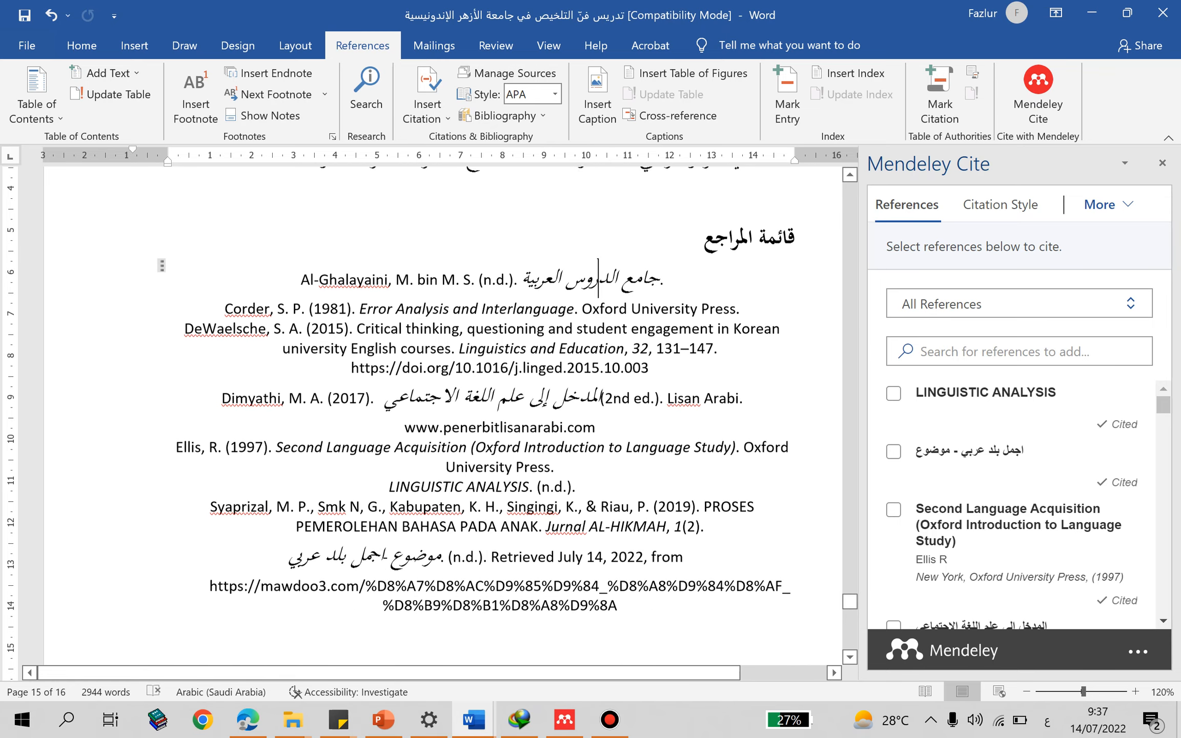
left_click(551, 530)
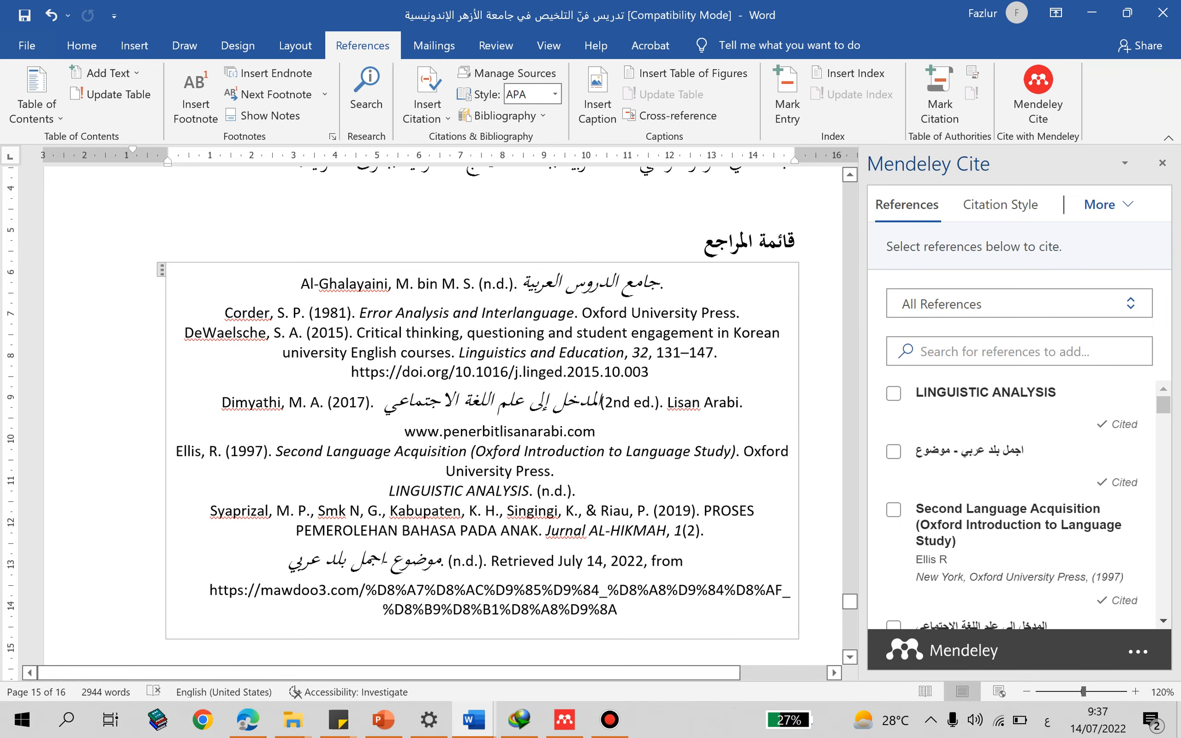
- Left-align all entries of the bibliography under the قائمة المراجع heading
left_click_drag(388, 491, 584, 490)
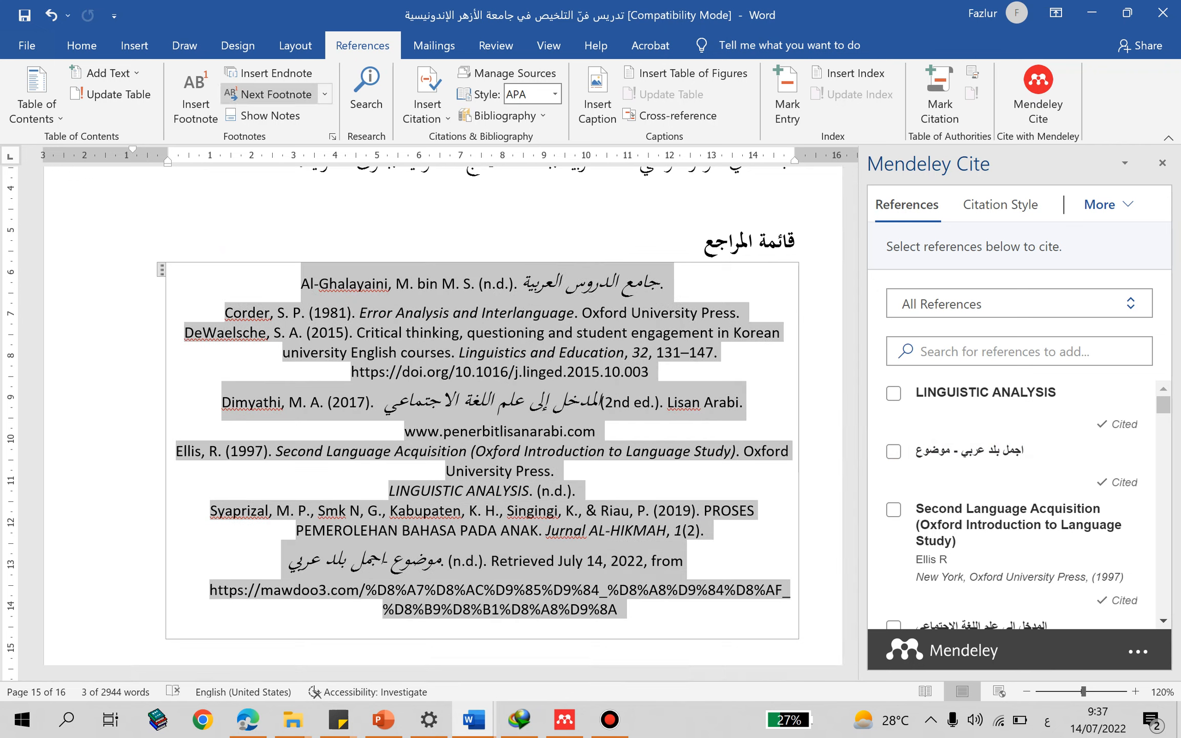
left_click(82, 45)
key("ctrl+z")
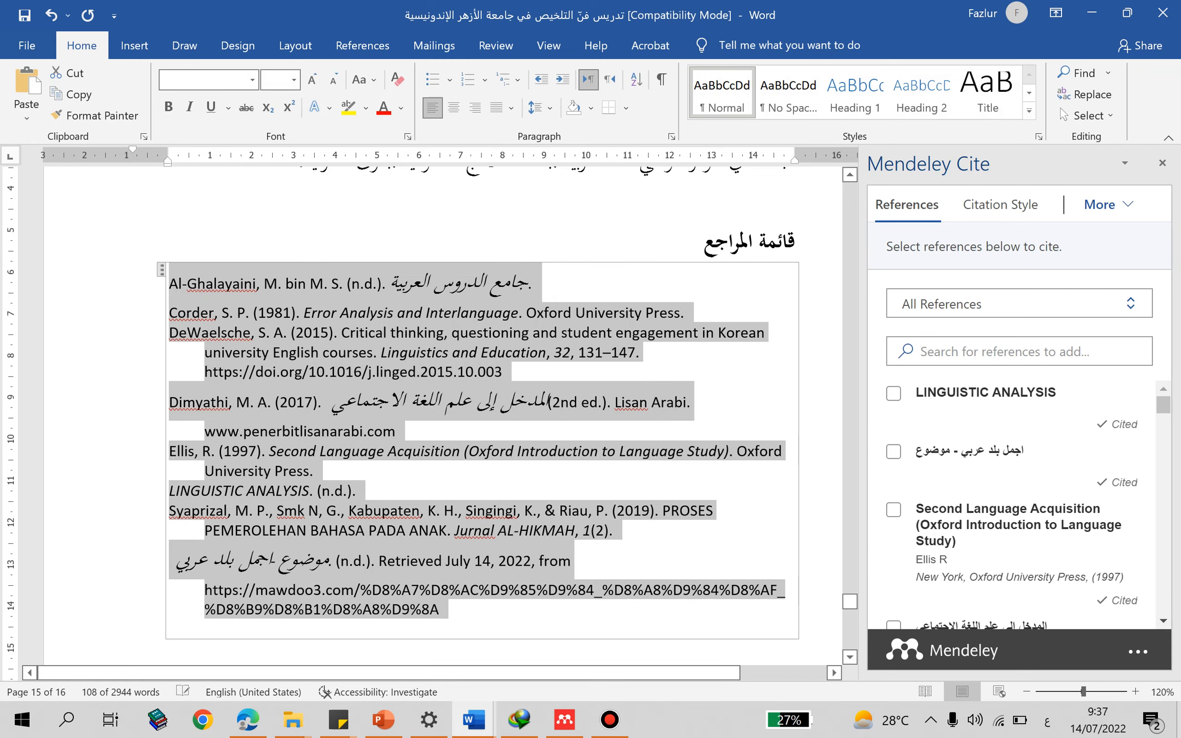
left_click(396, 431)
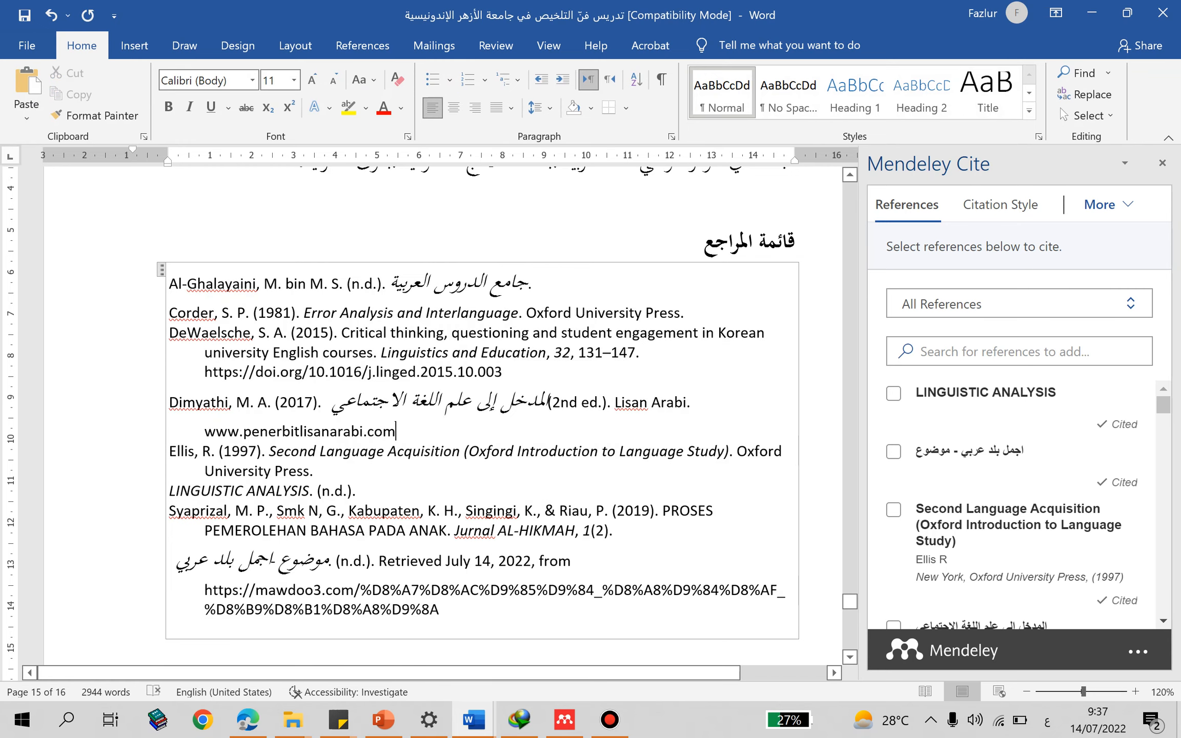
left_click(502, 371)
scroll(440, 410, "up", 1)
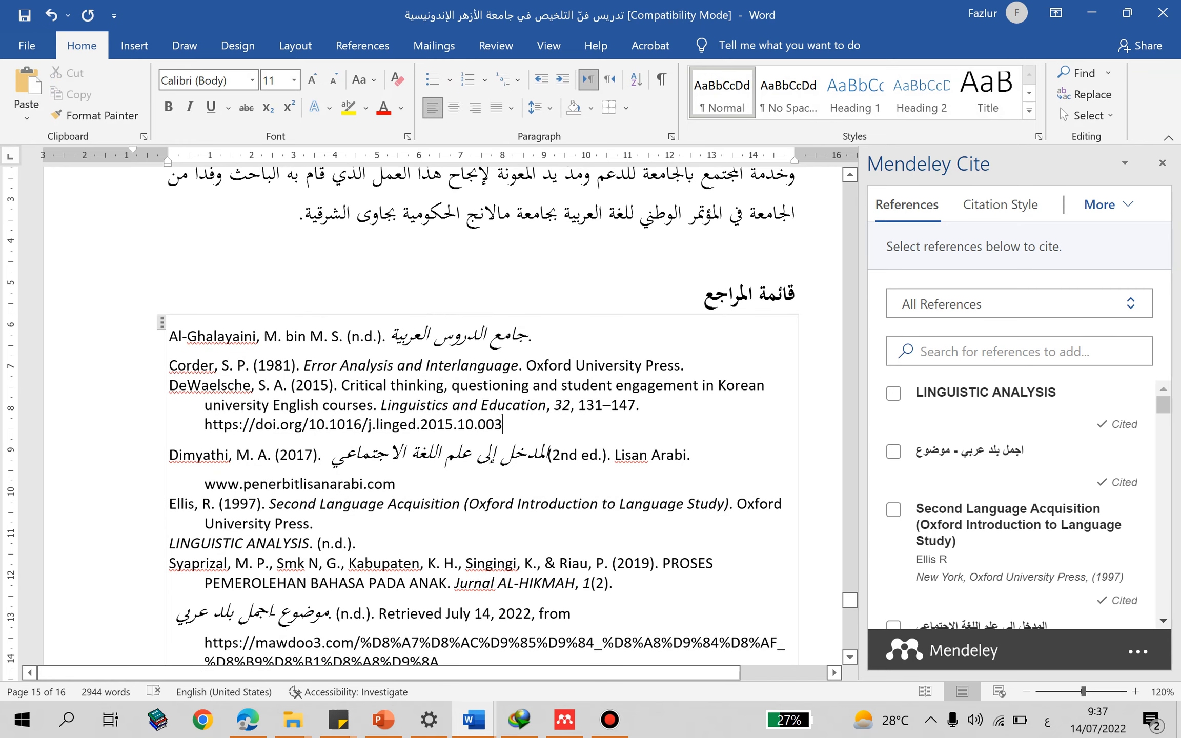
mouse_move(610, 720)
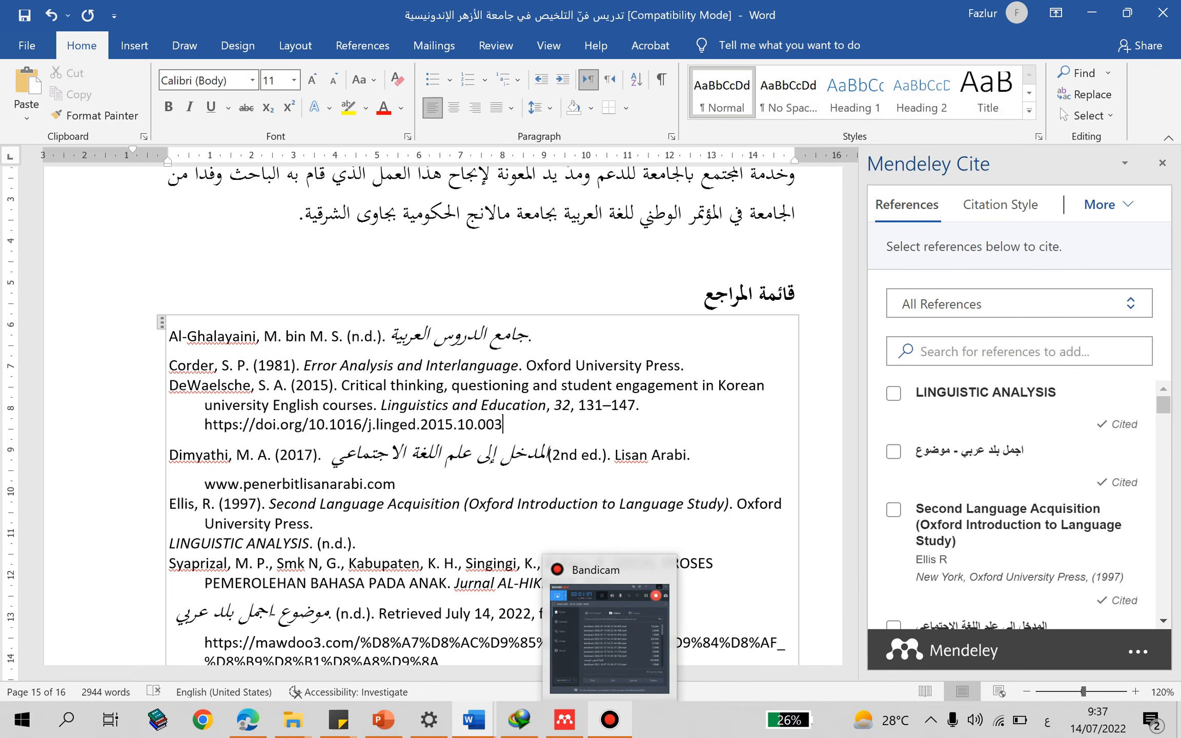
left_click(609, 638)
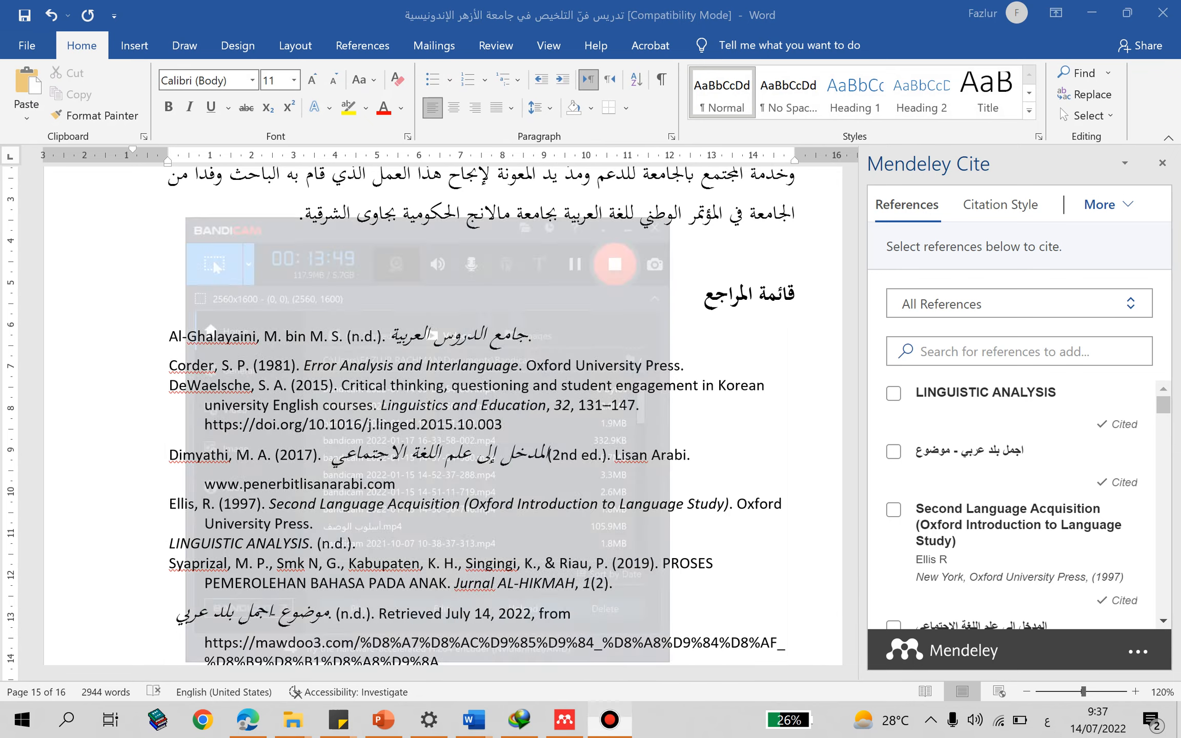